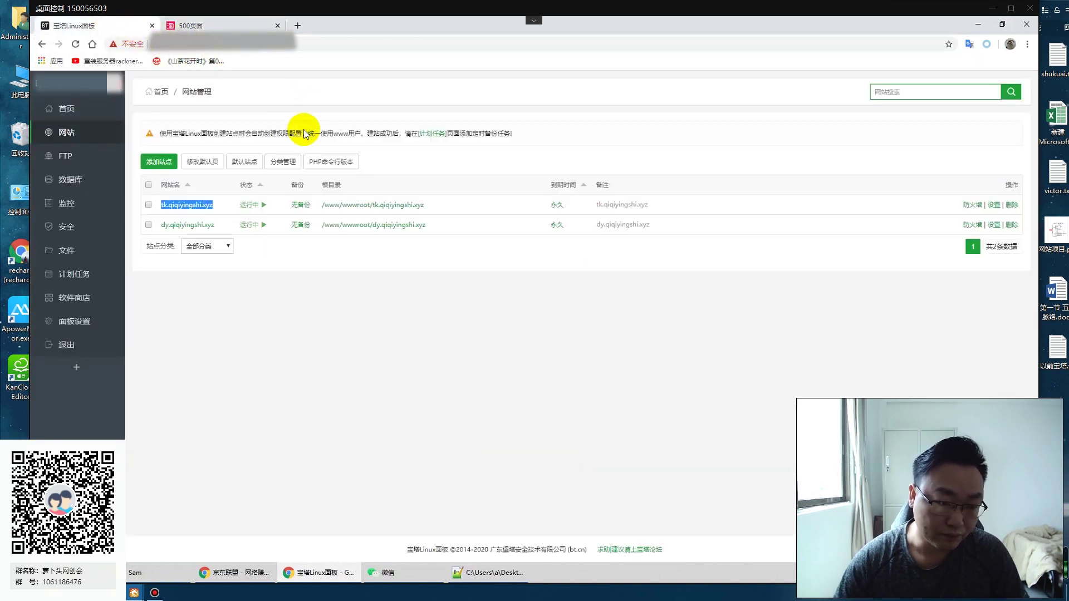
# Step: Minimize the browser and open the 三合一源码 subfolder inside the desktop folder 三合一源码视频教程
pyautogui.click(285, 287)
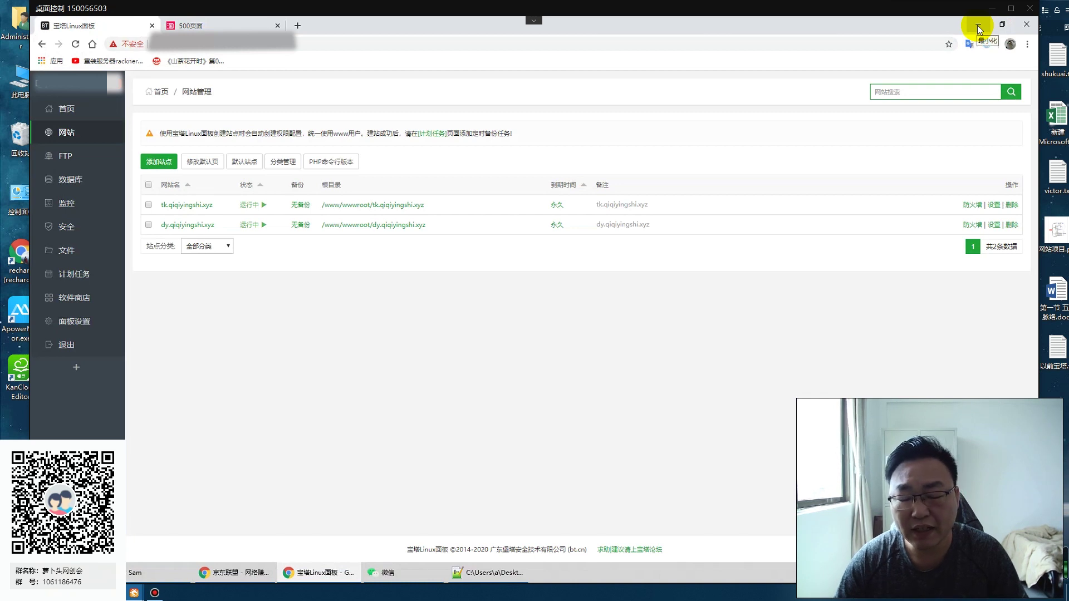
pyautogui.click(978, 26)
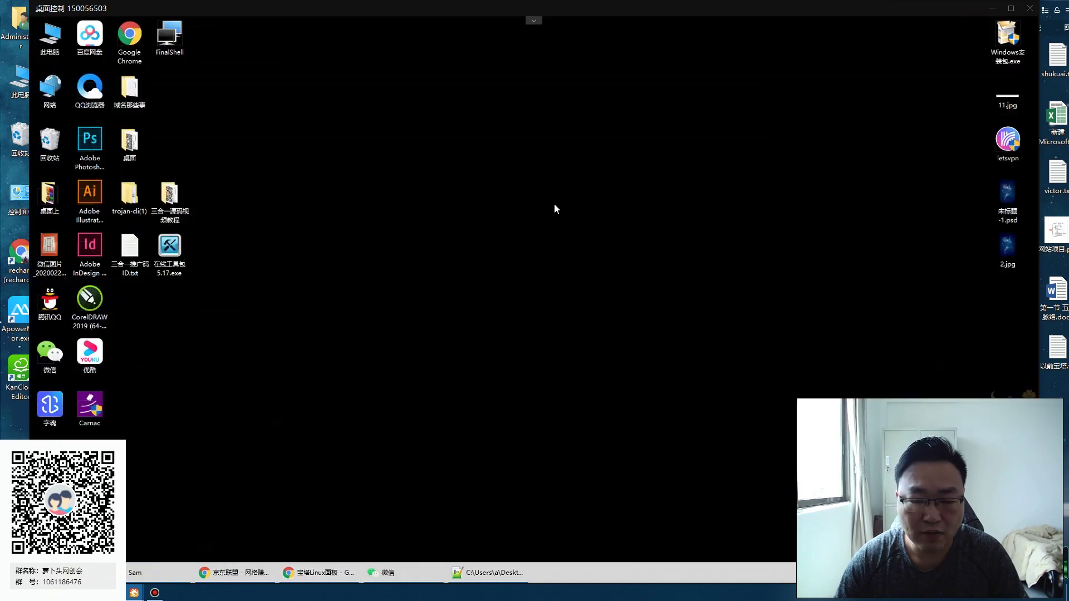
pyautogui.moveTo(168, 222); pyautogui.dragTo(520, 222)
pyautogui.doubleClick(547, 199)
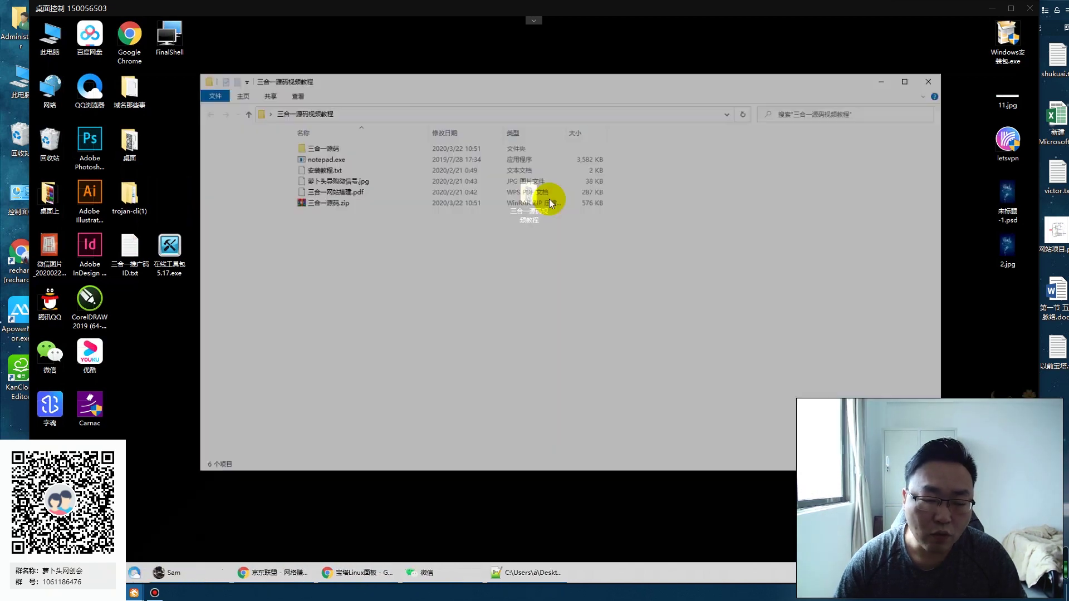
pyautogui.click(321, 150)
pyautogui.press('Return')
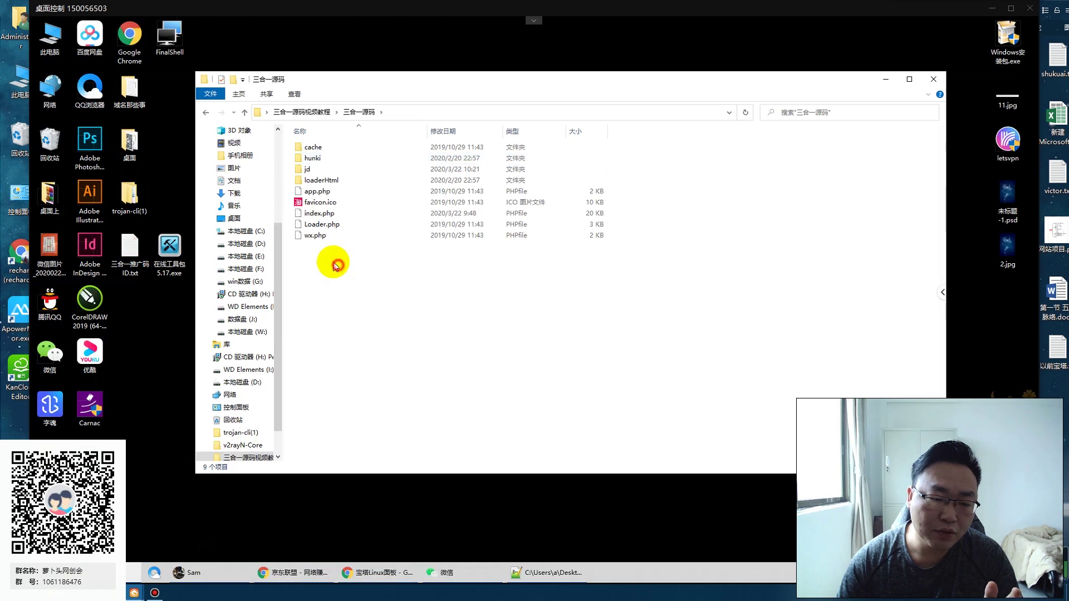
pyautogui.click(321, 216)
pyautogui.rightClick(320, 219)
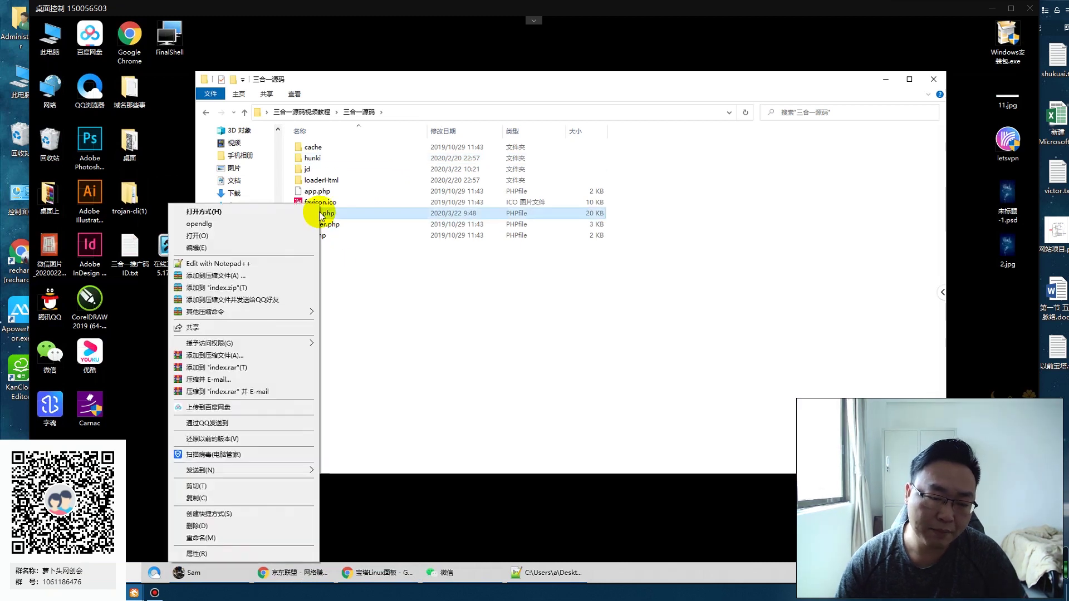
pyautogui.click(365, 250)
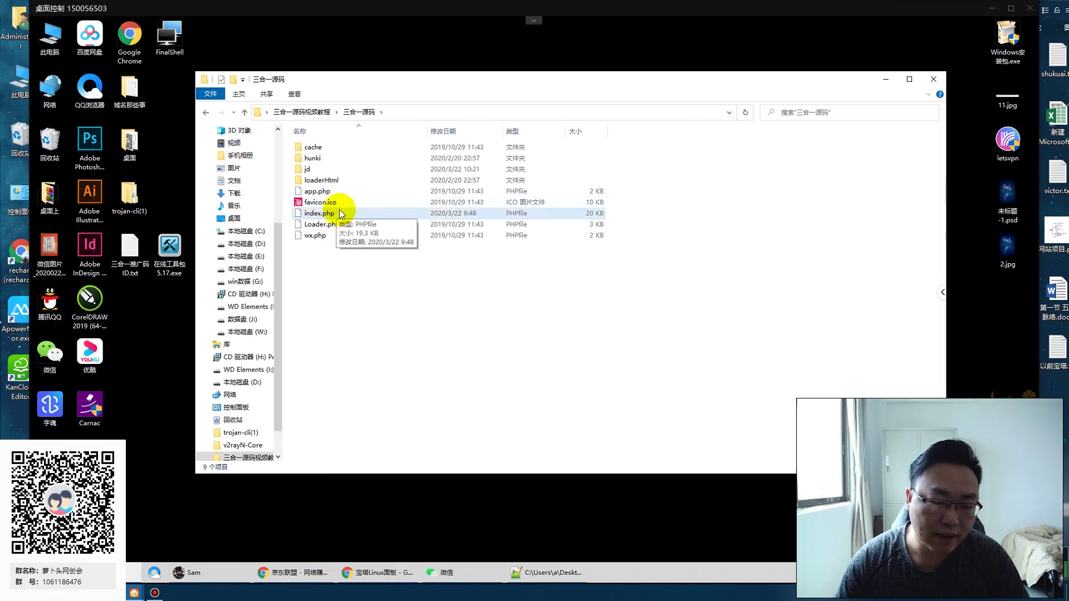
pyautogui.click(11, 431)
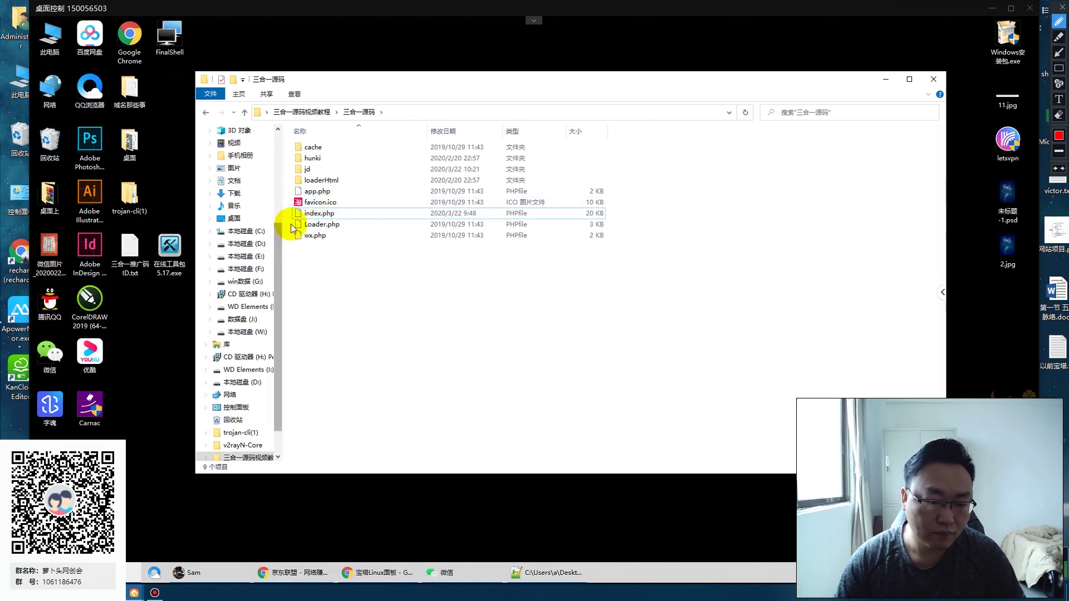
# Step: Open index.php from the source folder in Notepad++, clear the folder window away and select the appId value
pyautogui.click(328, 215)
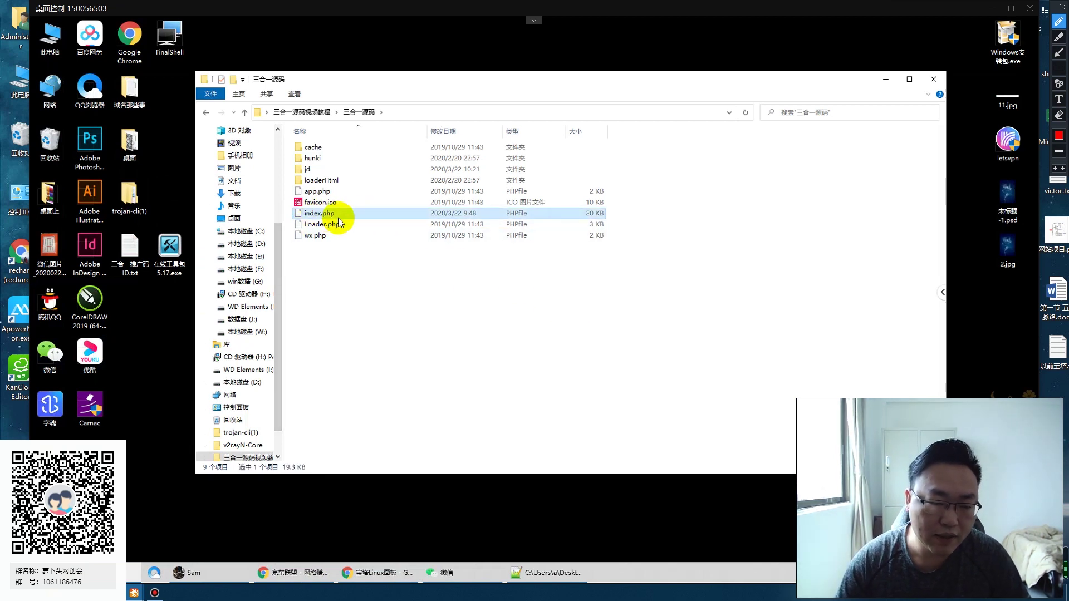
pyautogui.rightClick(324, 213)
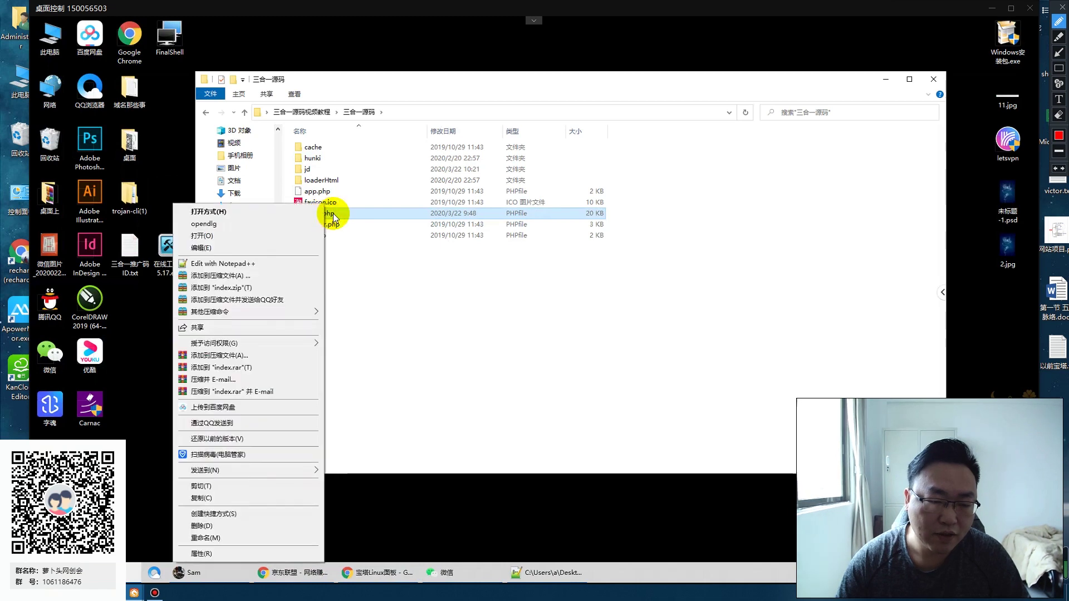
pyautogui.click(248, 265)
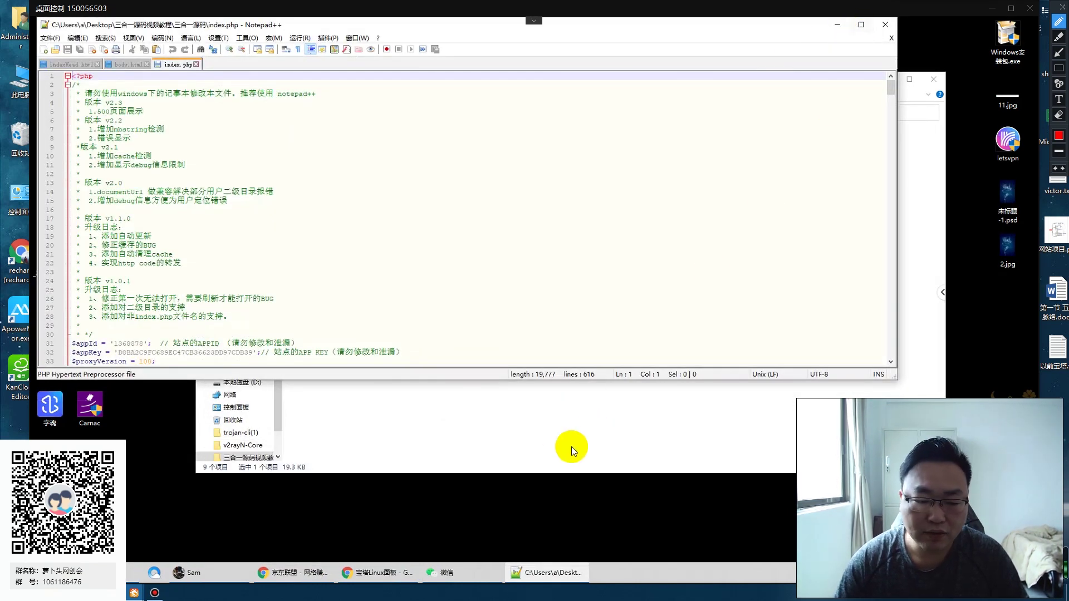
pyautogui.click(516, 442)
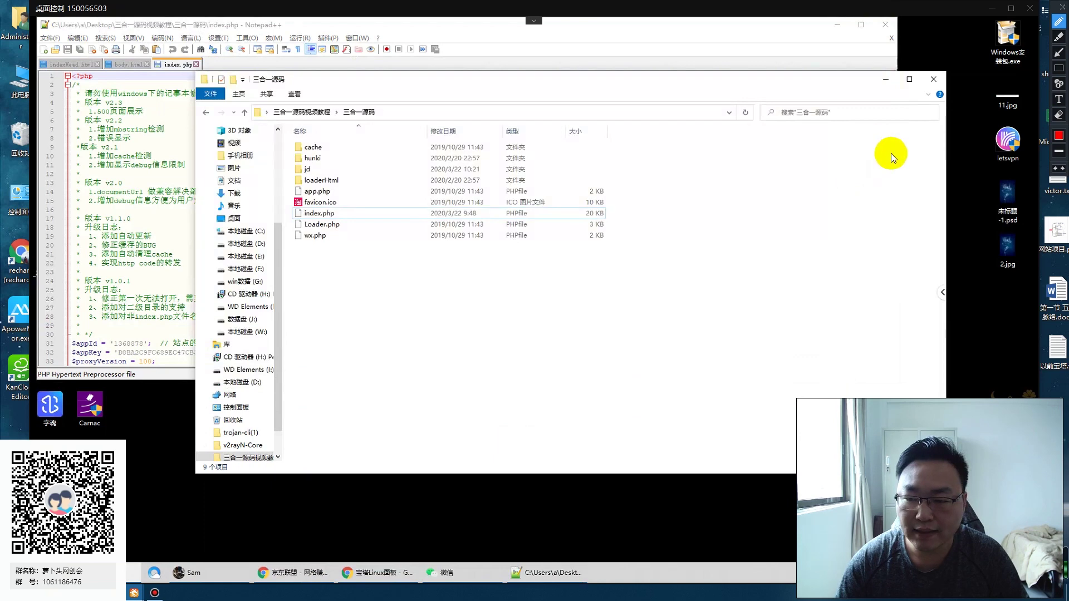
pyautogui.click(886, 79)
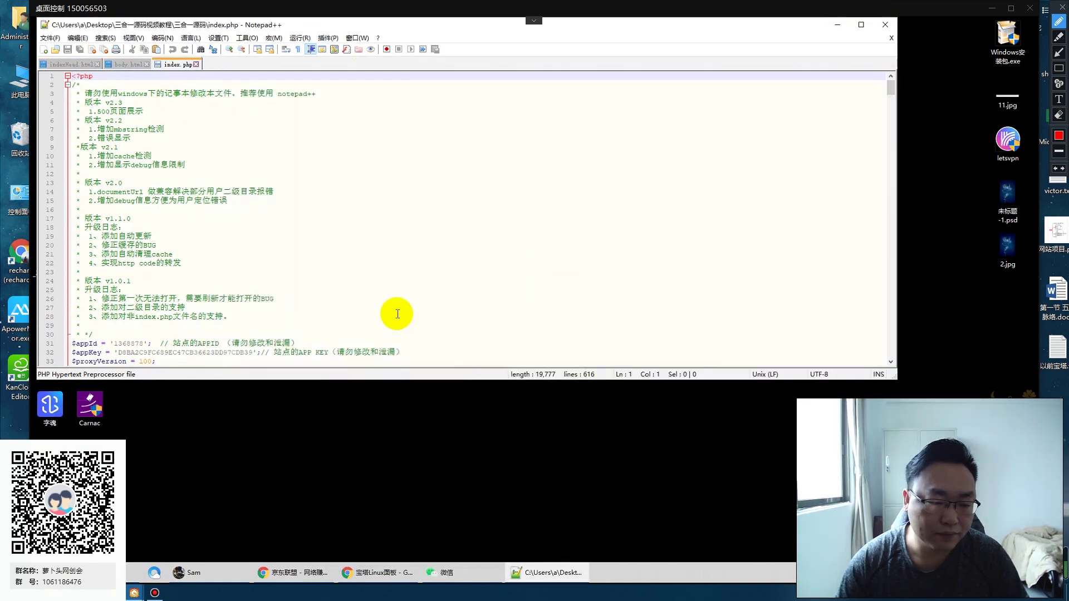
pyautogui.scroll(-4, 398, 313)
pyautogui.moveTo(144, 236); pyautogui.dragTo(114, 236)
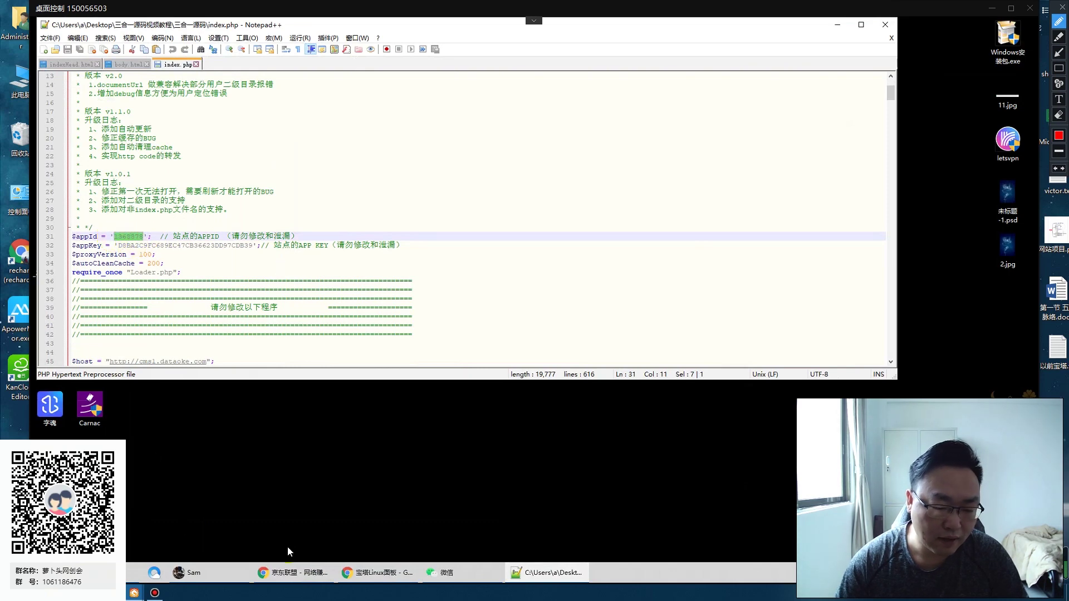
# Step: Switch to the Chrome window with the server panel and open dataoke.com in a new tab
pyautogui.click(377, 572)
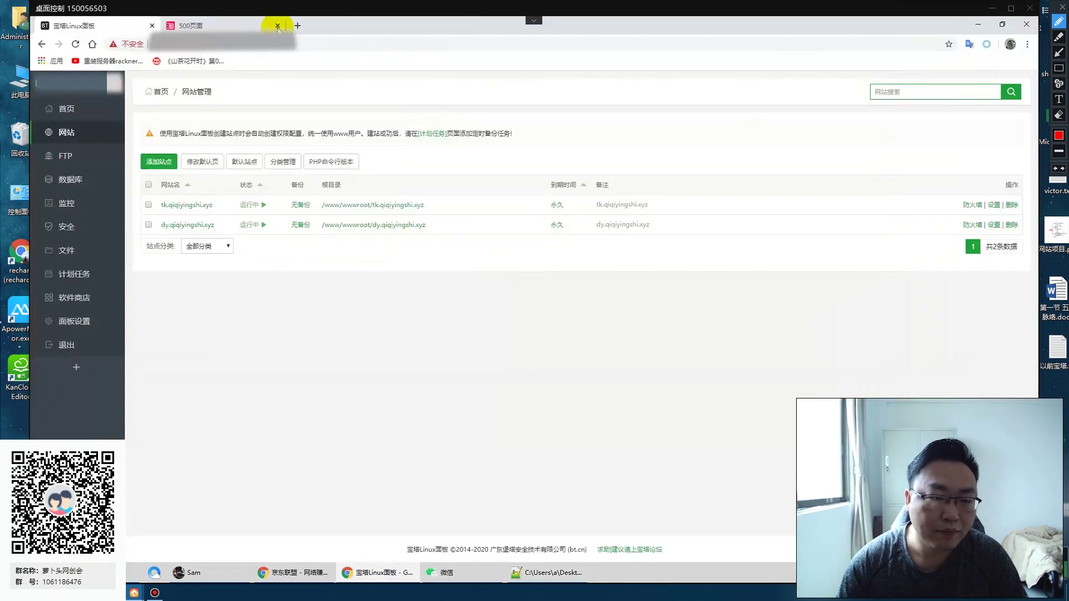
pyautogui.click(299, 27)
pyautogui.write('dataok')
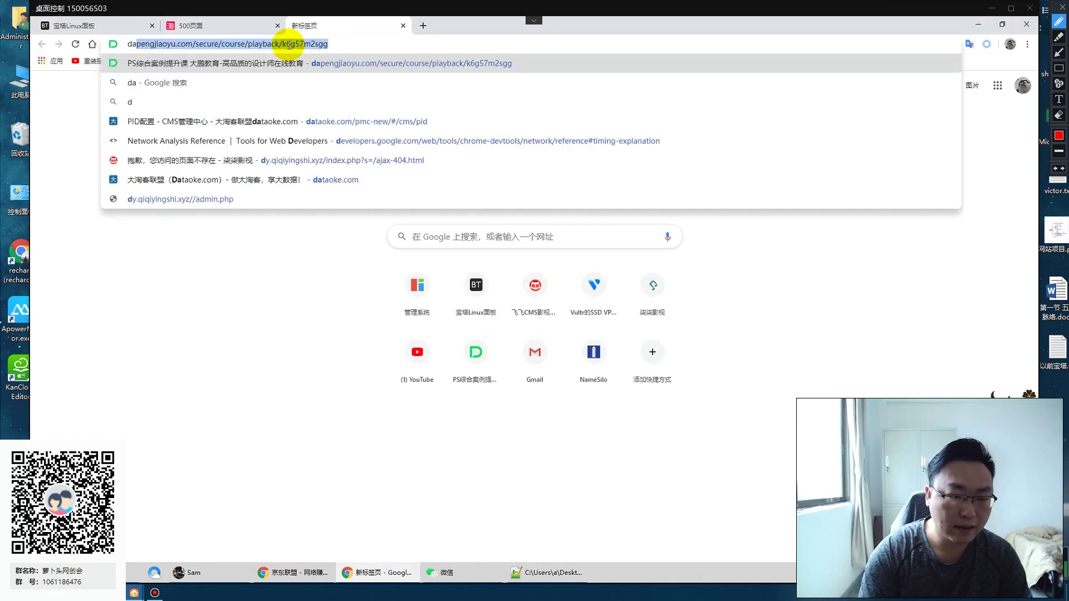
pyautogui.write('e')
pyautogui.press('Return')
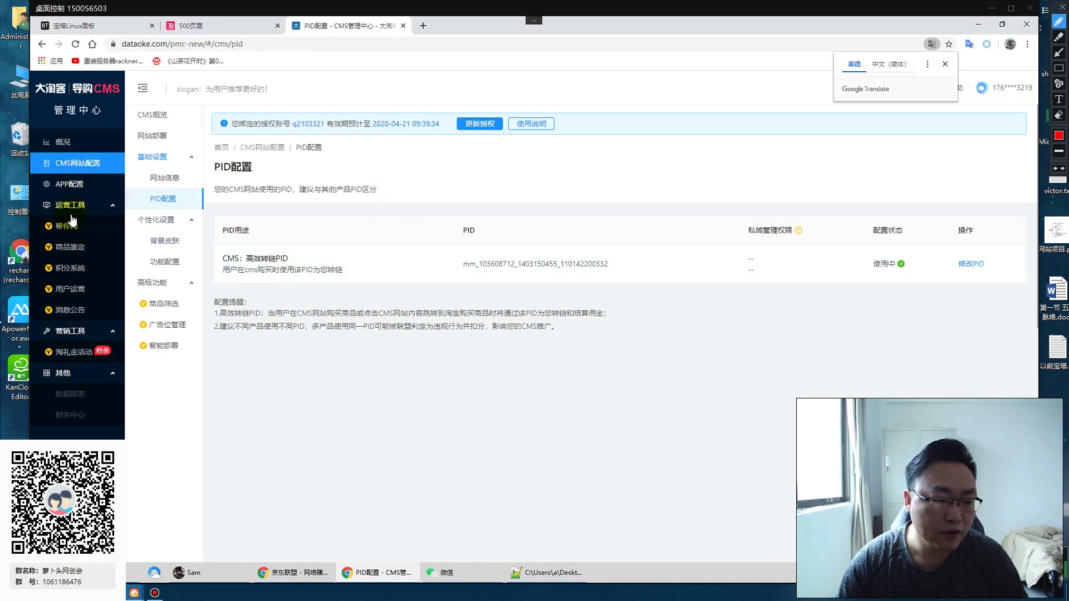
# Step: Download the ordinary deployment (普通部署) program file from the CMS site's 网站部署 page
pyautogui.click(73, 187)
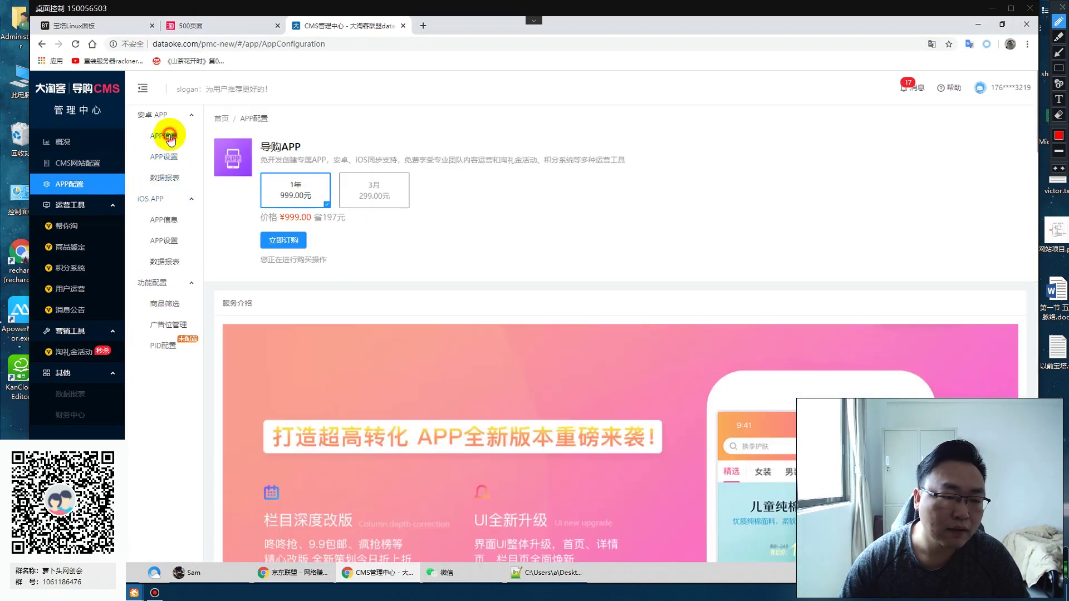
pyautogui.click(78, 162)
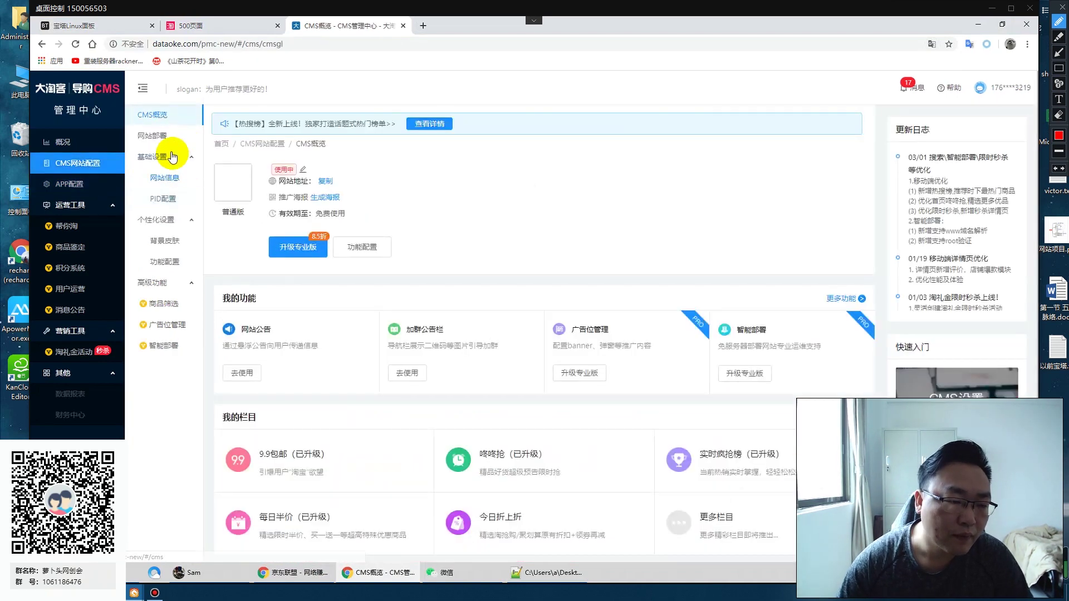
pyautogui.click(153, 136)
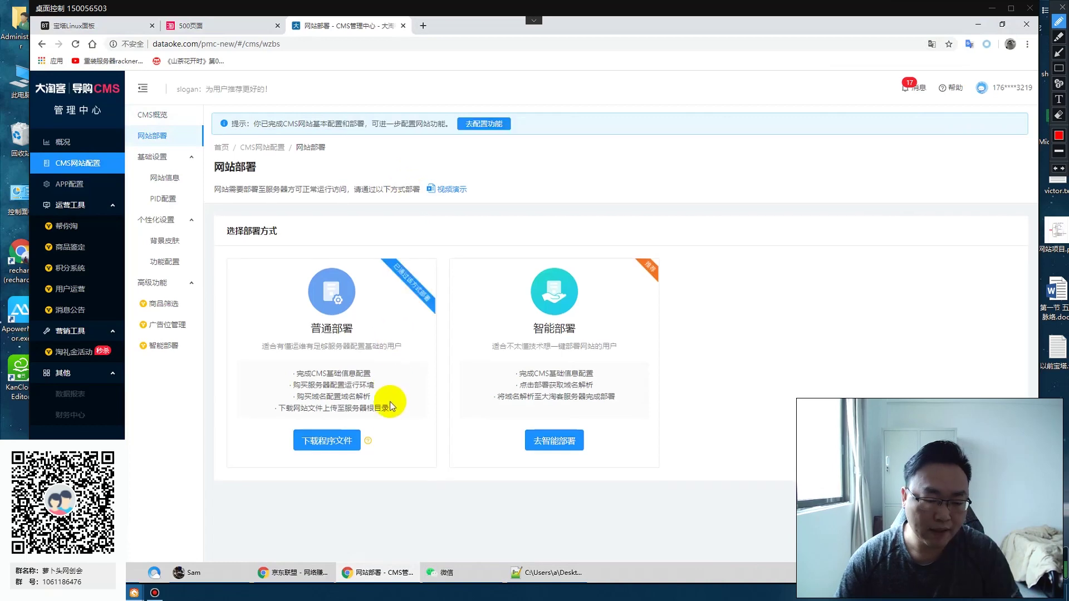
pyautogui.click(326, 443)
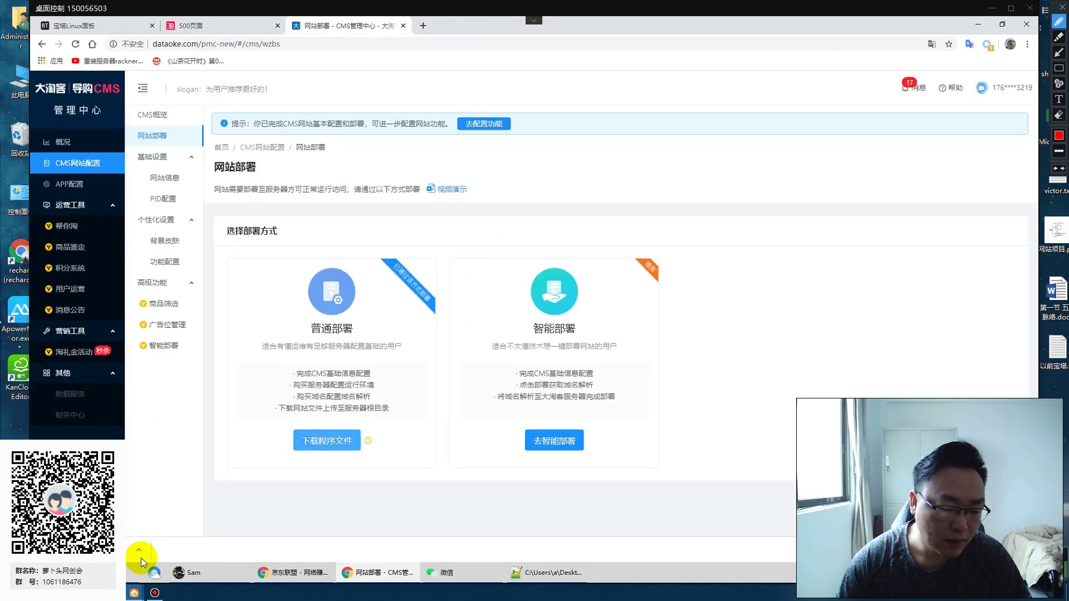
# Step: Show the downloaded index.php in its containing folder
pyautogui.click(138, 553)
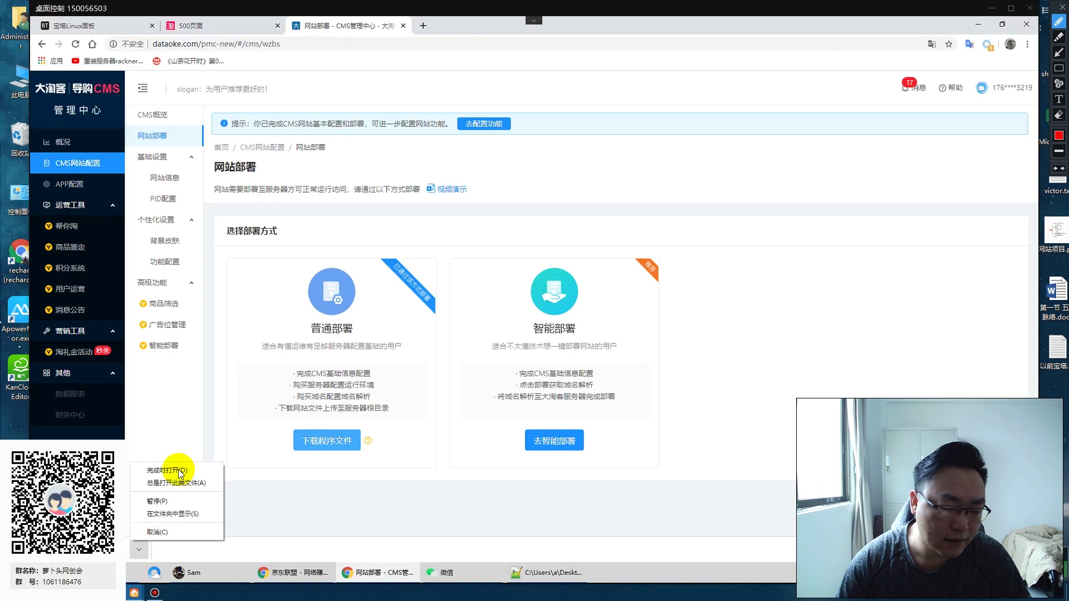
pyautogui.click(180, 515)
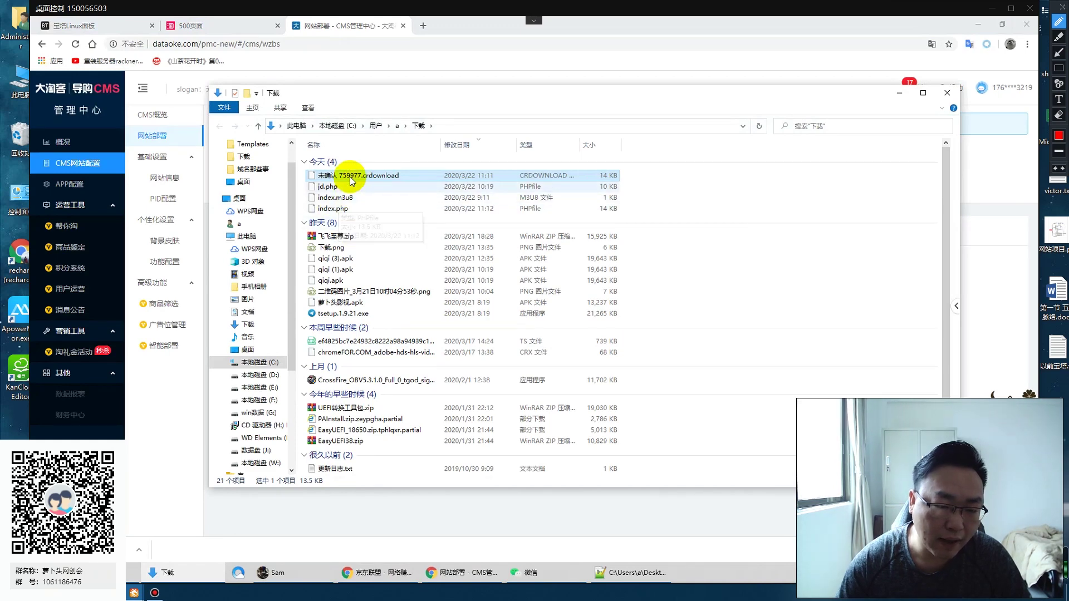
pyautogui.click(139, 552)
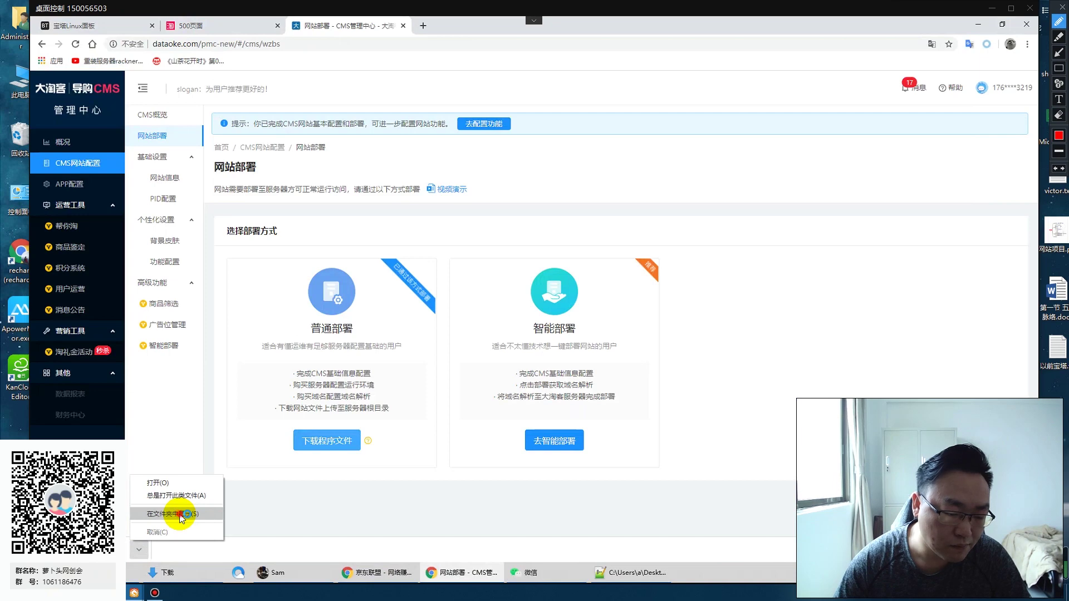
pyautogui.click(181, 515)
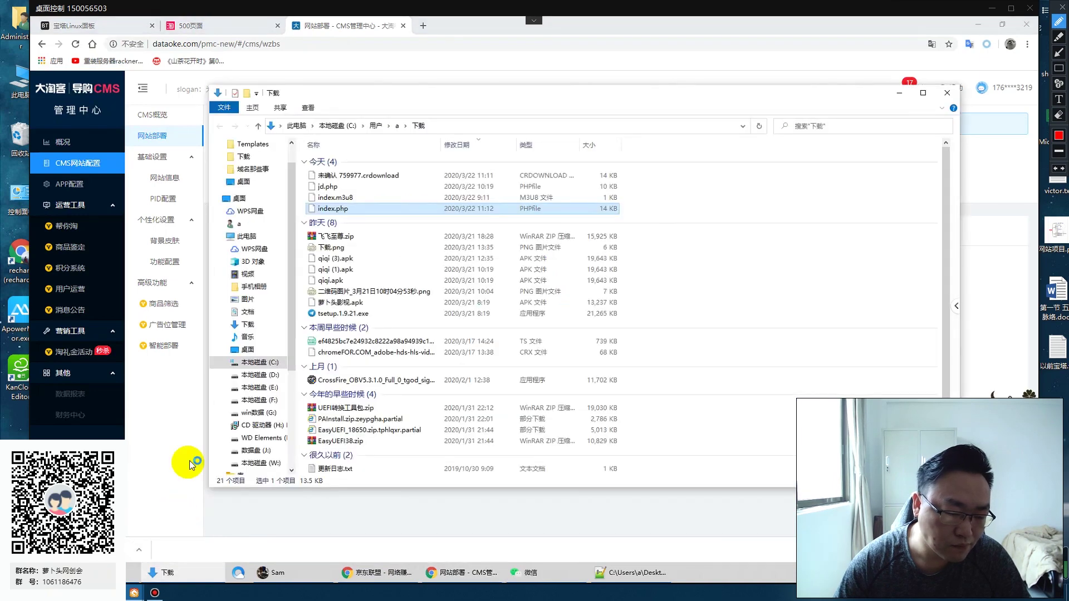
# Step: Rename the downloaded index.php to index23.php
pyautogui.rightClick(330, 212)
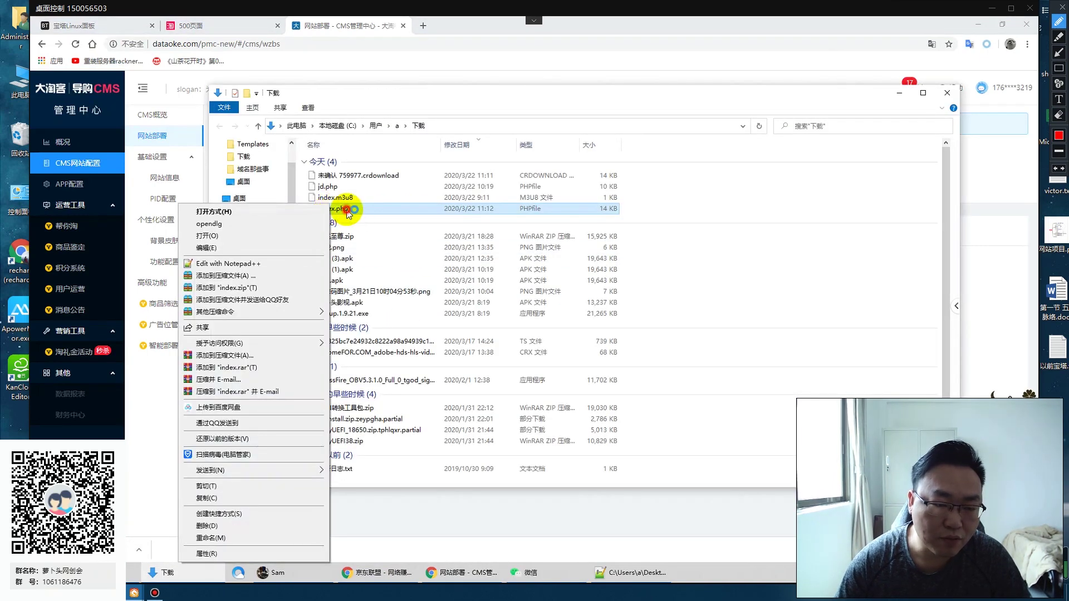
pyautogui.click(337, 214)
pyautogui.click(337, 212)
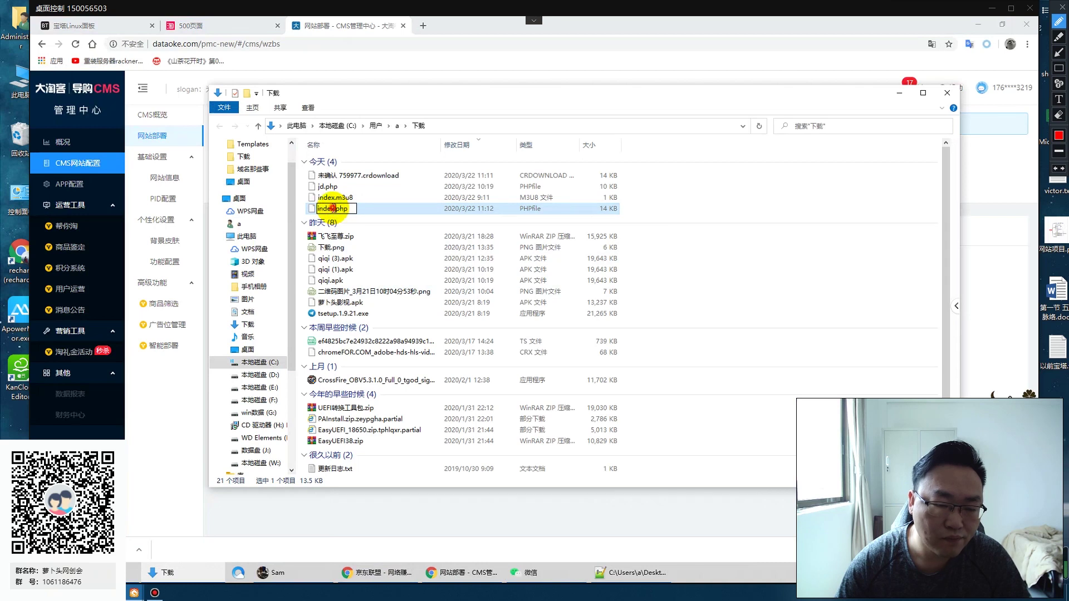
pyautogui.click(333, 209)
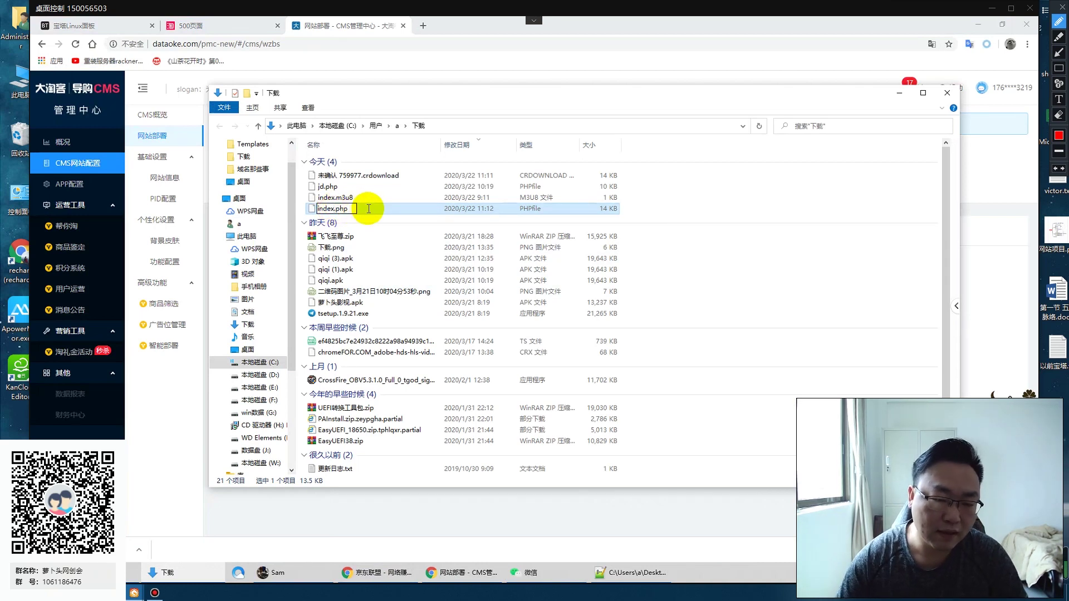
pyautogui.write('23')
pyautogui.press('Return')
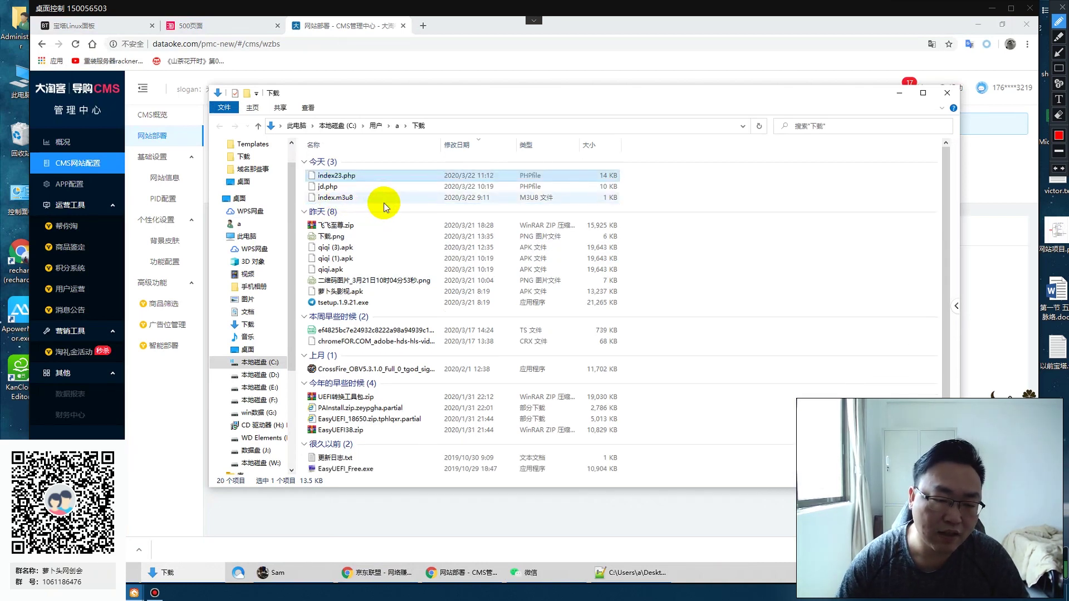
# Step: Open index23.php in a maximized Notepad++ window and close the body.html and indexHead.html files
pyautogui.rightClick(333, 176)
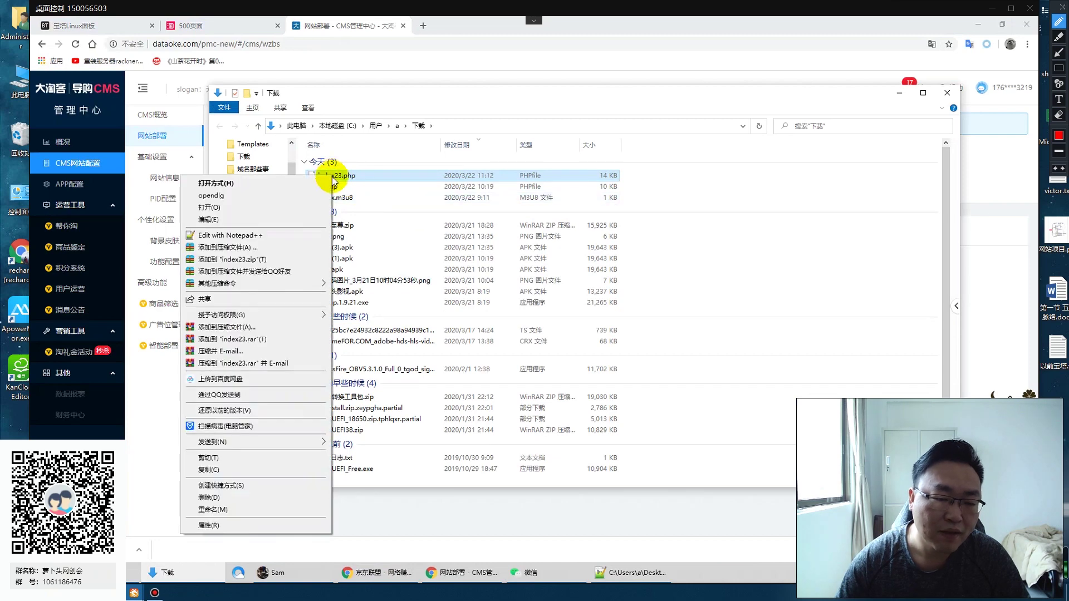
pyautogui.click(251, 235)
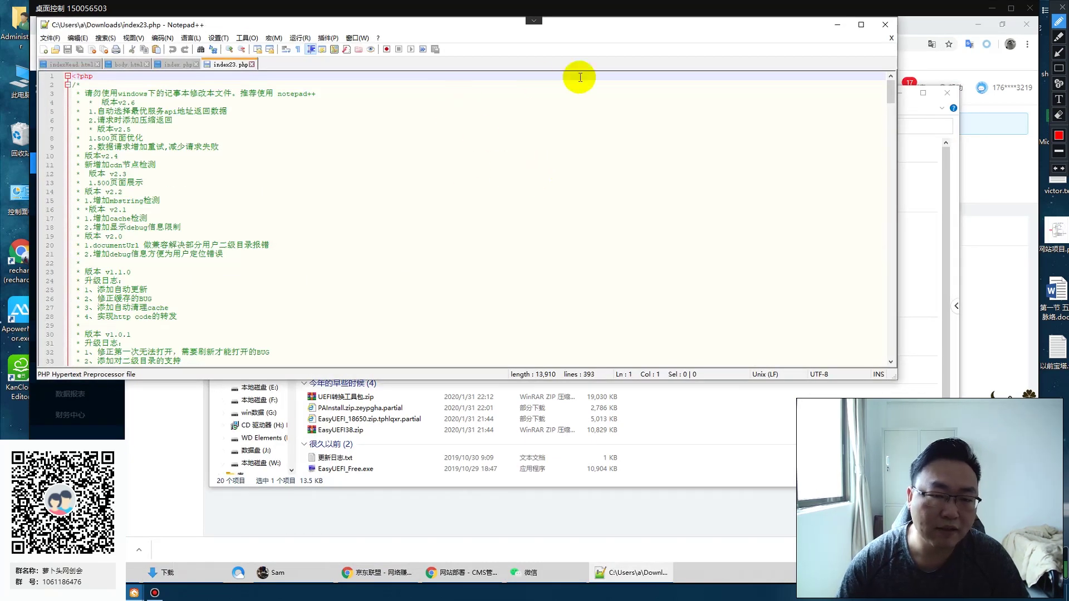
pyautogui.click(860, 25)
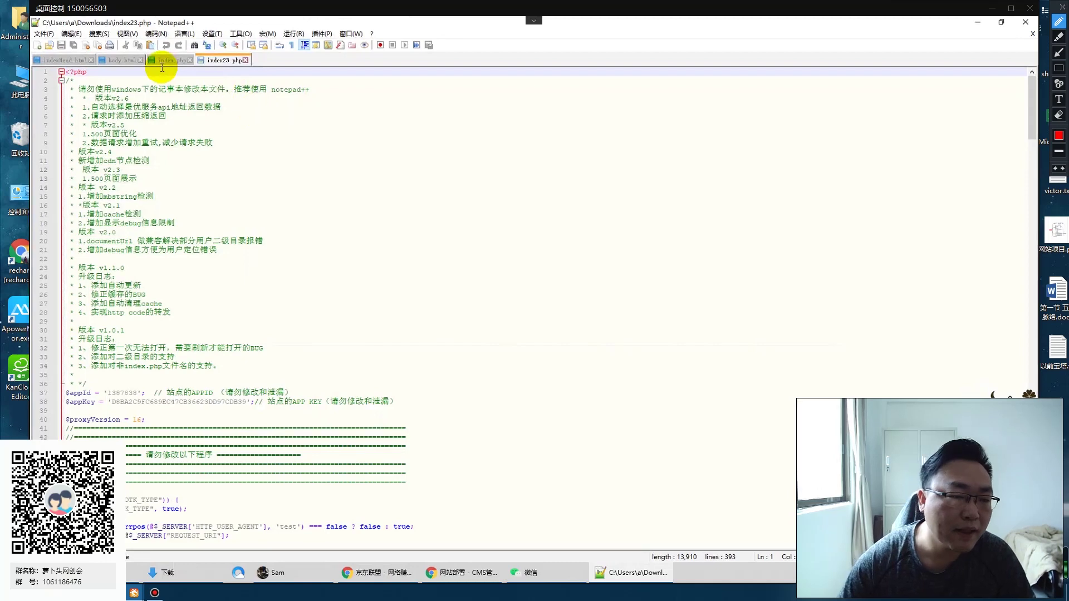
pyautogui.click(139, 60)
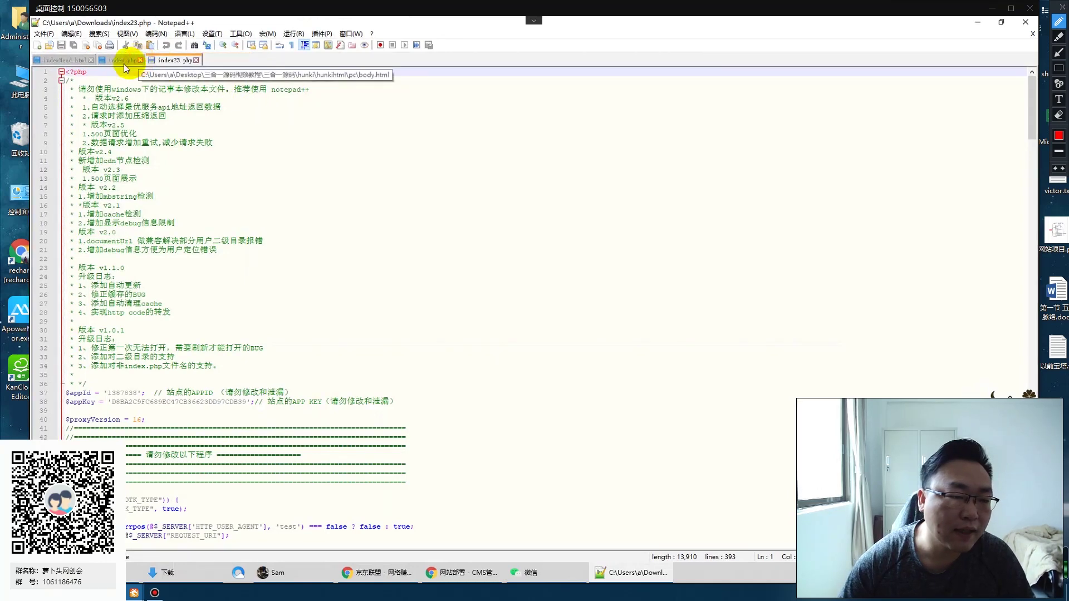
pyautogui.click(91, 61)
# Step: Replace the $appId value in the 三合一源码 index.php with the appId copied from index23.php, comparing the two files
pyautogui.click(59, 61)
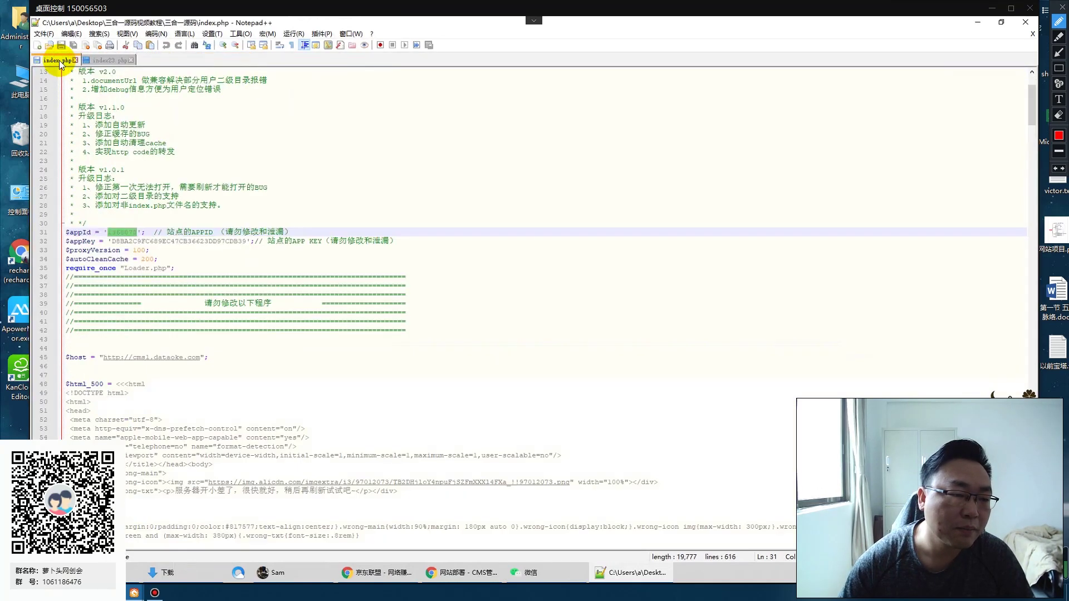
pyautogui.click(105, 60)
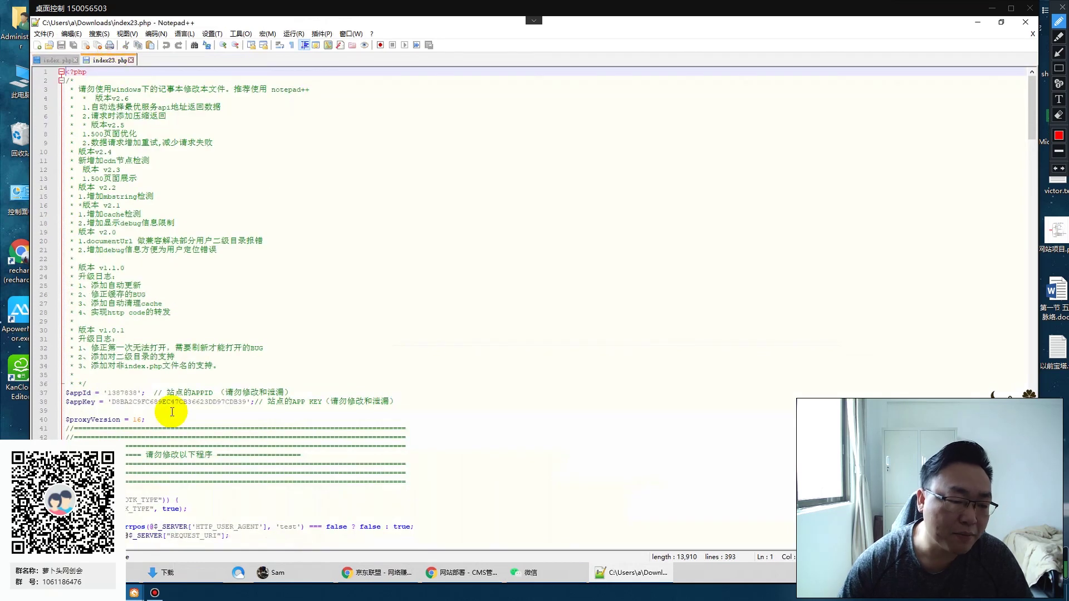
pyautogui.doubleClick(136, 393)
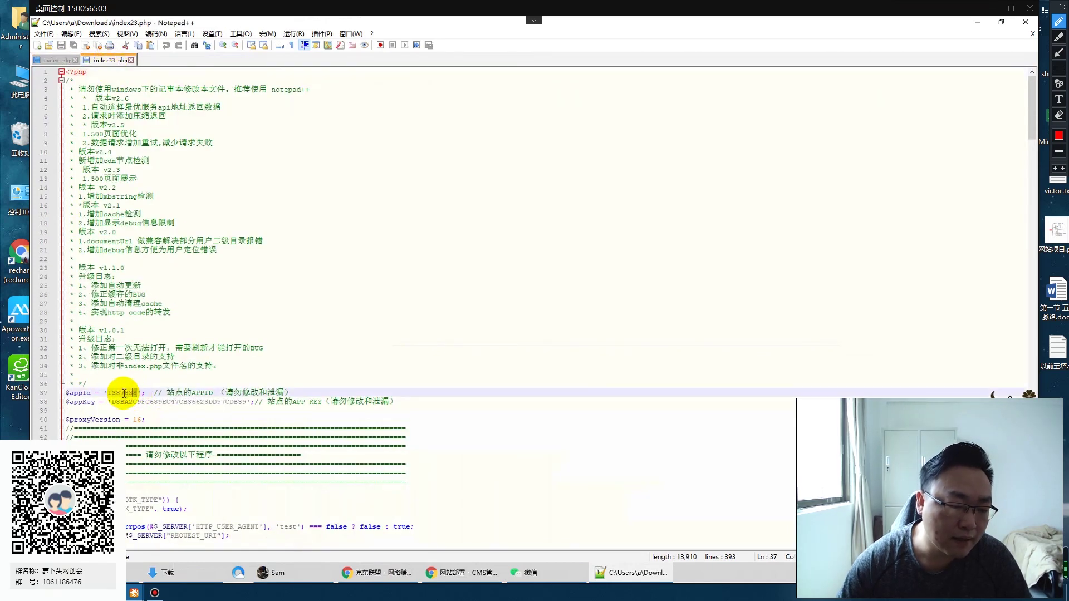
pyautogui.doubleClick(126, 395)
pyautogui.hotkey('ctrl', 'c')
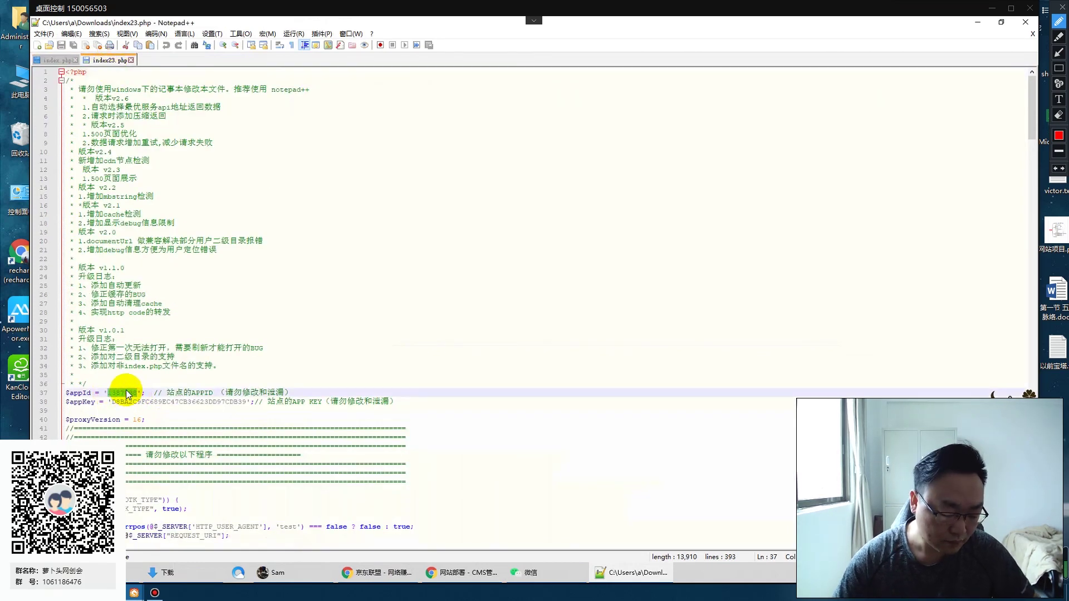
pyautogui.click(56, 60)
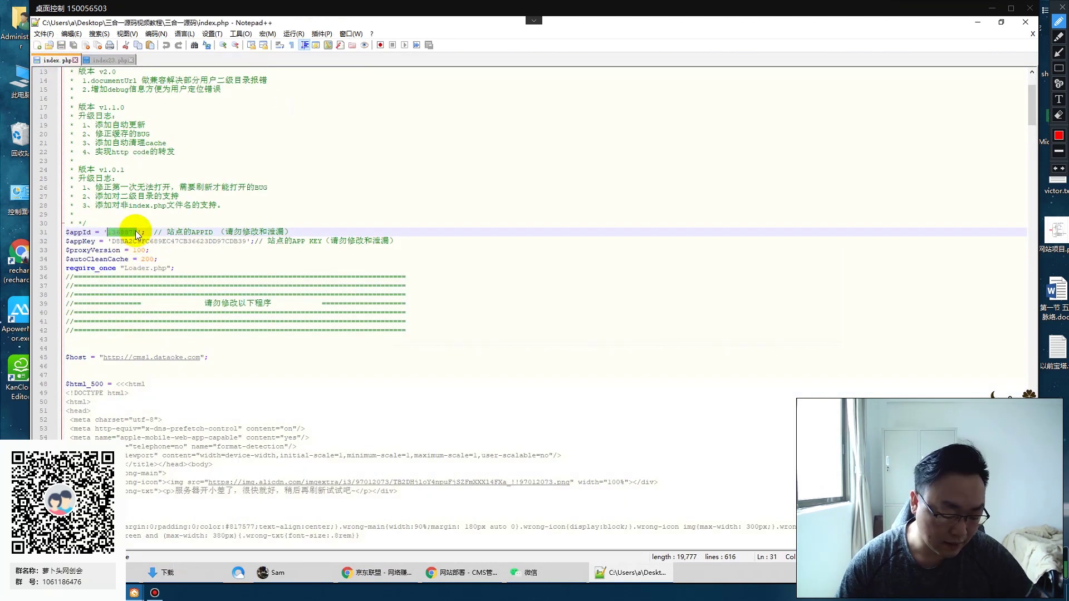
pyautogui.hotkey('ctrl', 'v')
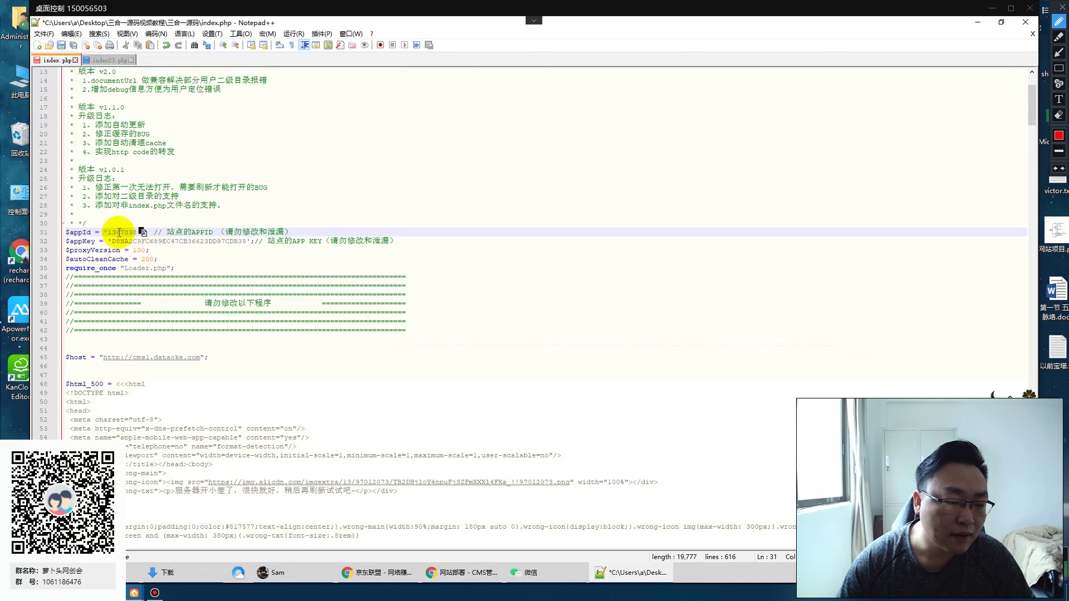
pyautogui.click(106, 65)
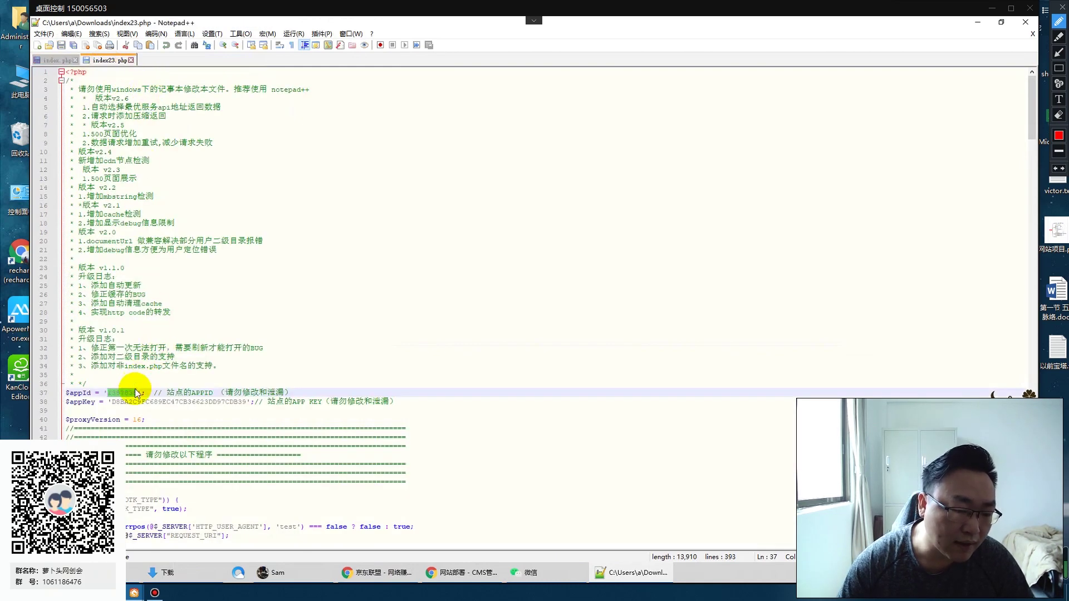
pyautogui.click(49, 60)
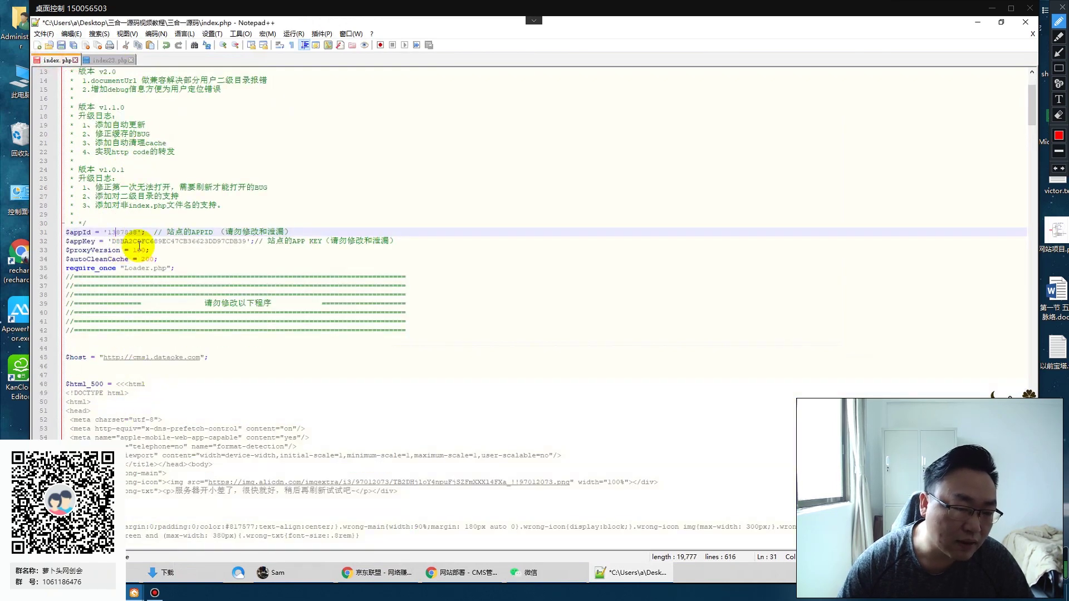
# Step: Replace the $appKey value in index.php with the app key from index23.php and save index.php
pyautogui.click(108, 60)
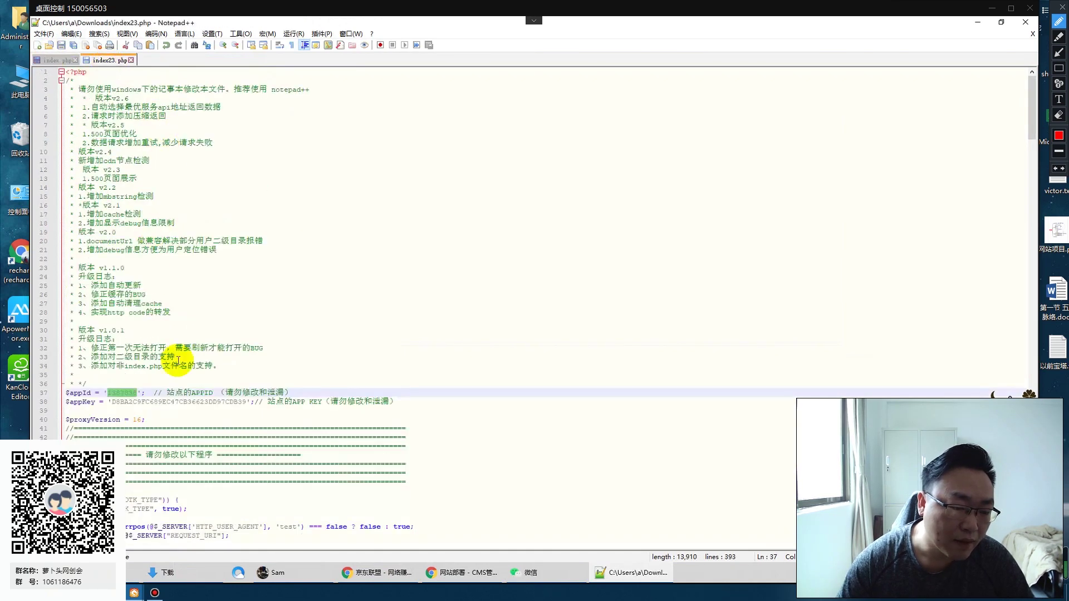
pyautogui.click(111, 401)
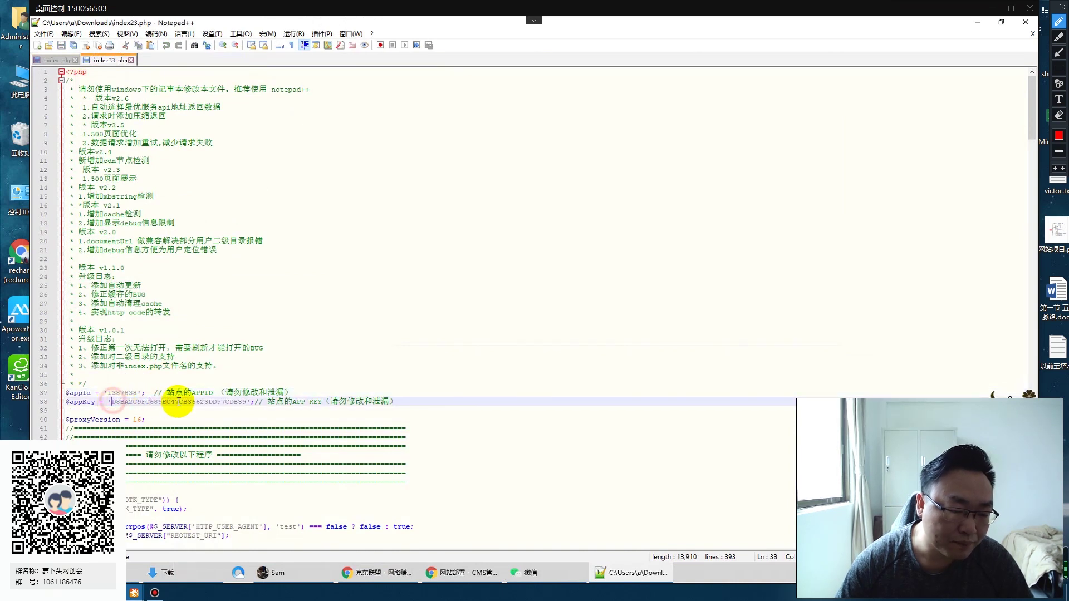
pyautogui.moveTo(179, 402); pyautogui.dragTo(244, 400)
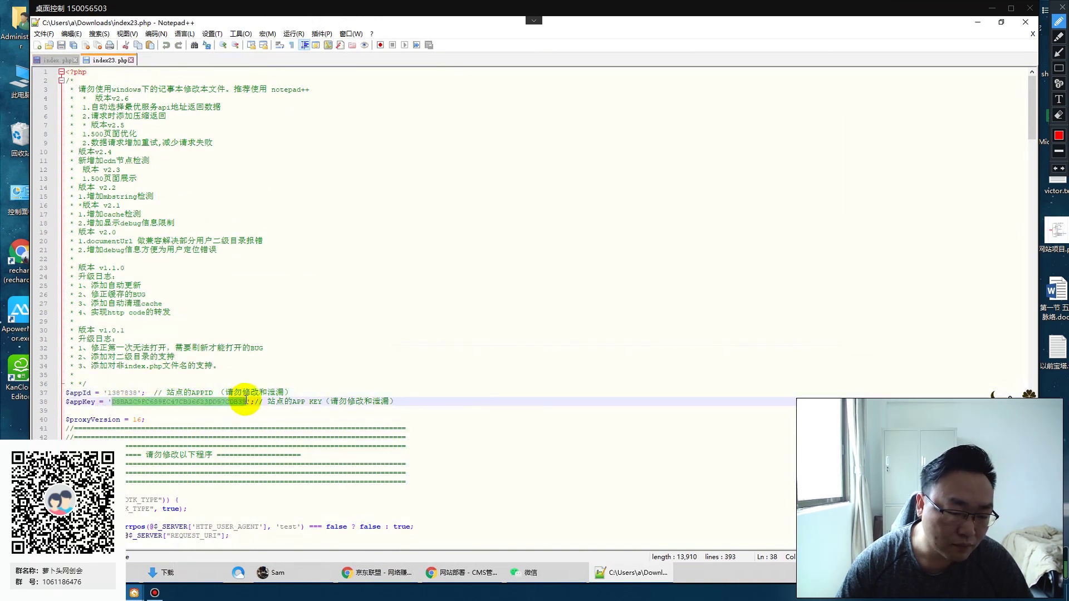
pyautogui.click(50, 61)
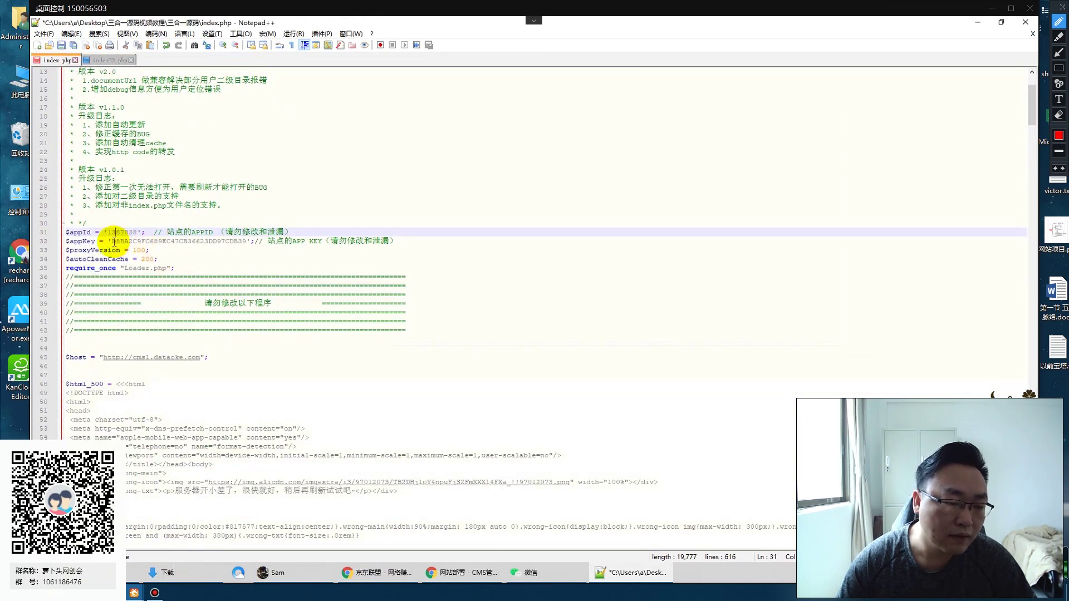
pyautogui.moveTo(114, 241); pyautogui.dragTo(245, 238)
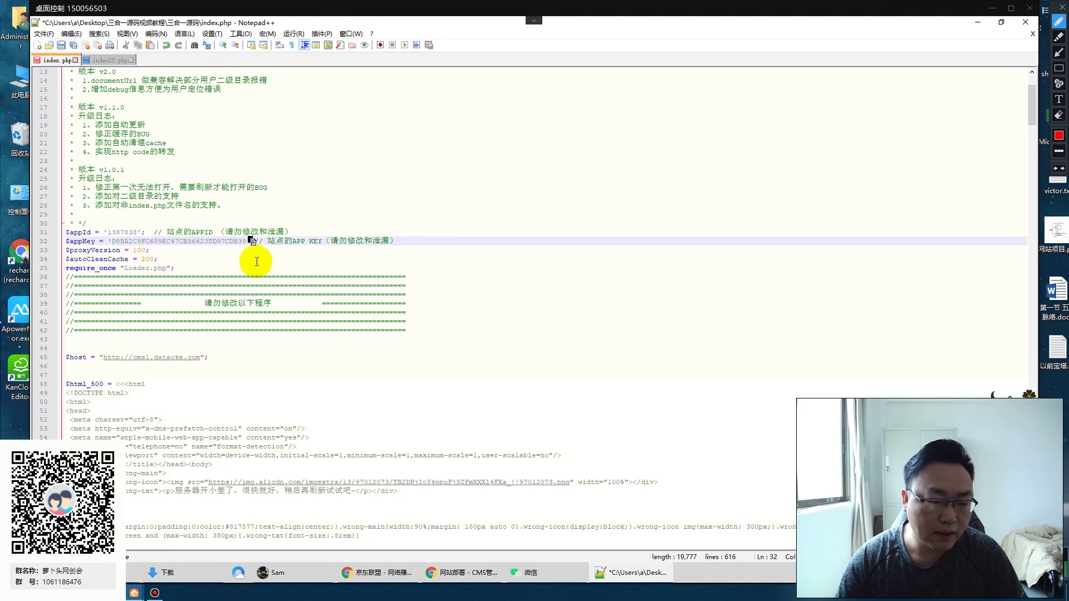
pyautogui.click(61, 45)
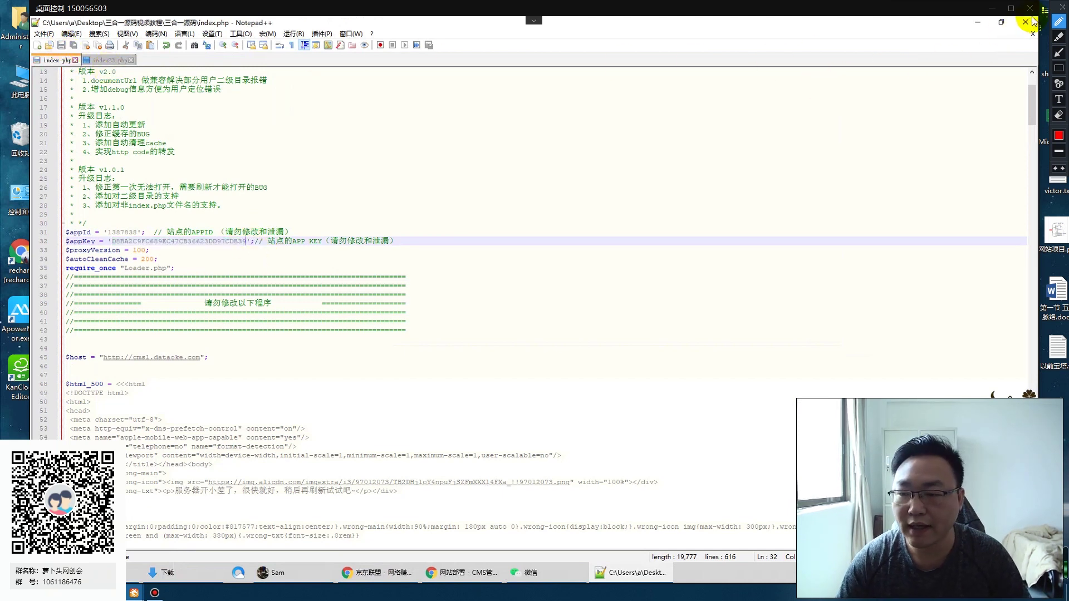
# Step: Switch to the 宝塔Linux面板 page in Chrome and delete the old index.php from the tk.qiqiyingshi.xyz site folder
pyautogui.click(978, 23)
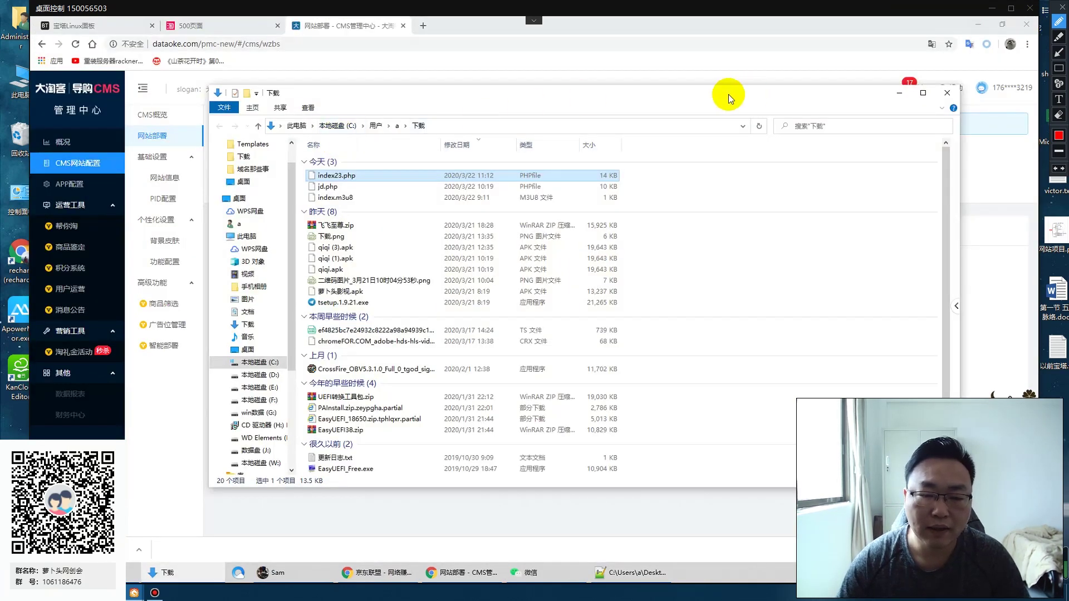
pyautogui.click(901, 92)
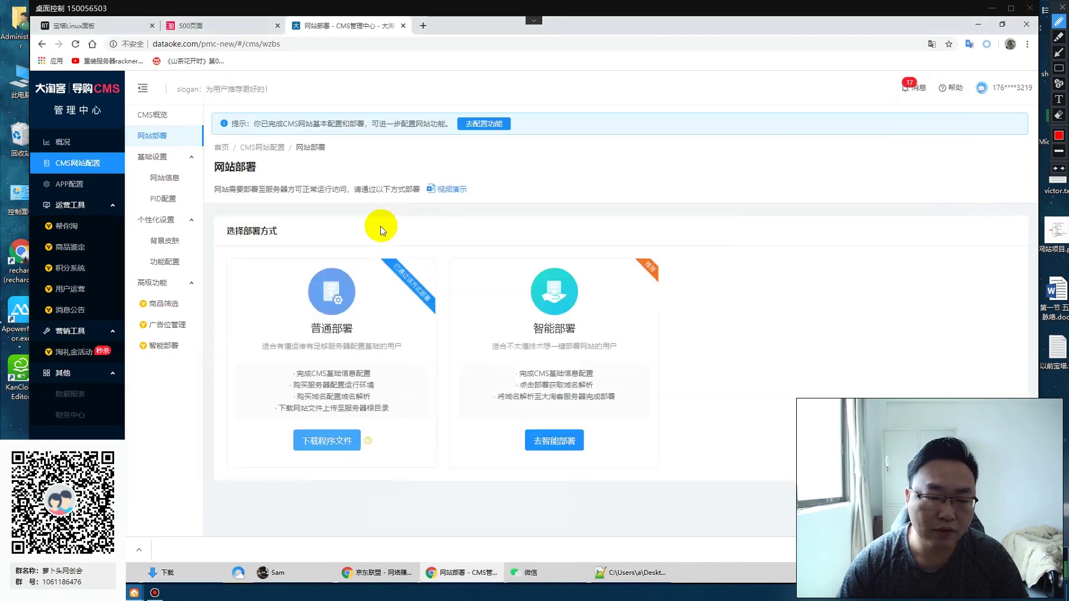
pyautogui.click(61, 25)
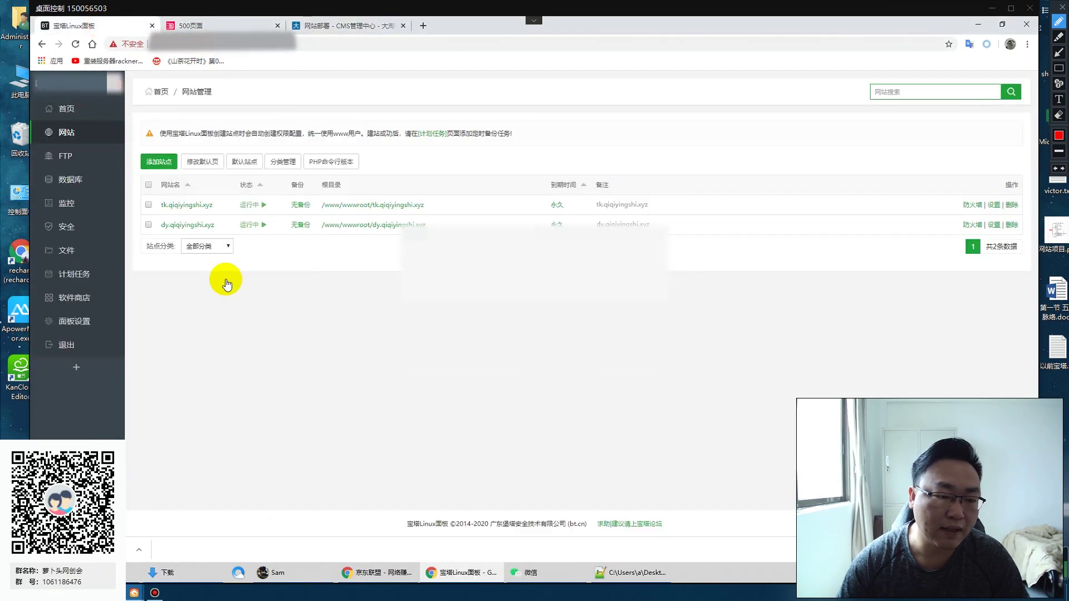
pyautogui.click(65, 249)
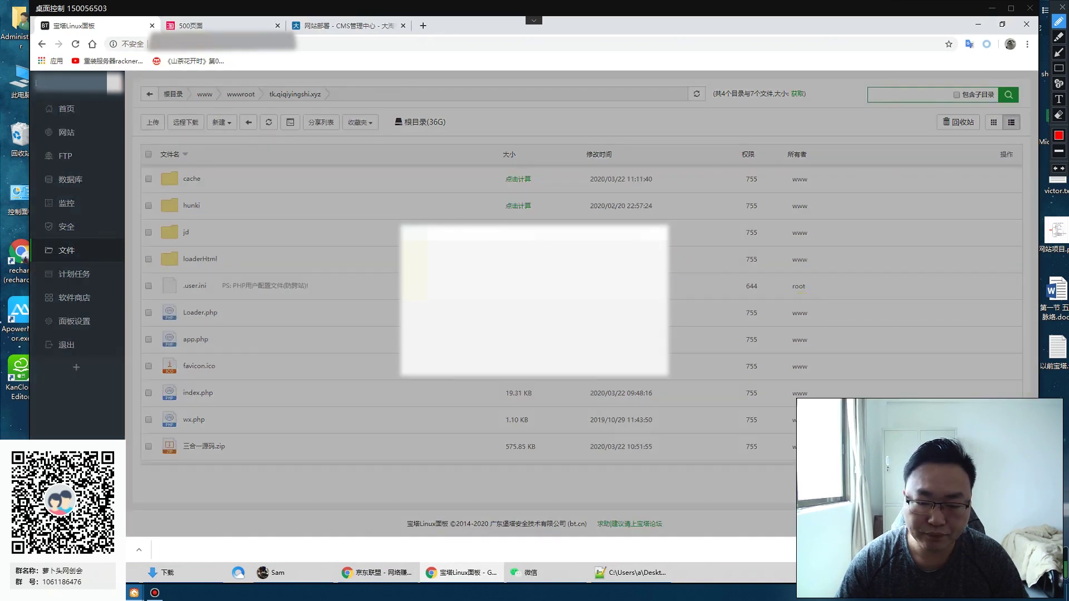
pyautogui.click(598, 334)
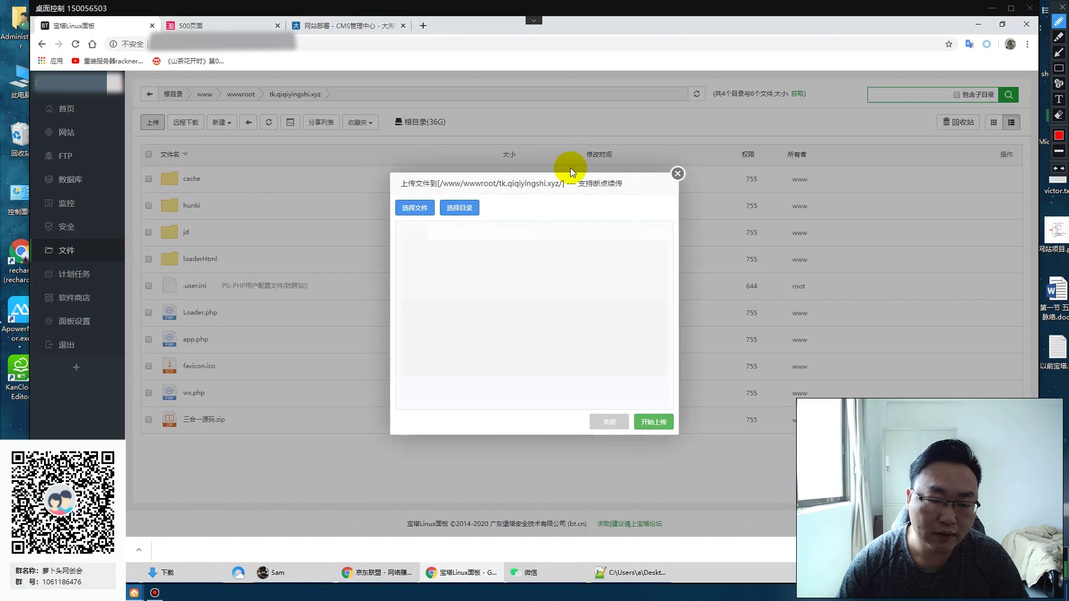
# Step: Upload the edited index.php from the local 三合一源码 folder to the tk.qiqiyingshi.xyz site folder and close the upload dialog
pyautogui.click(408, 209)
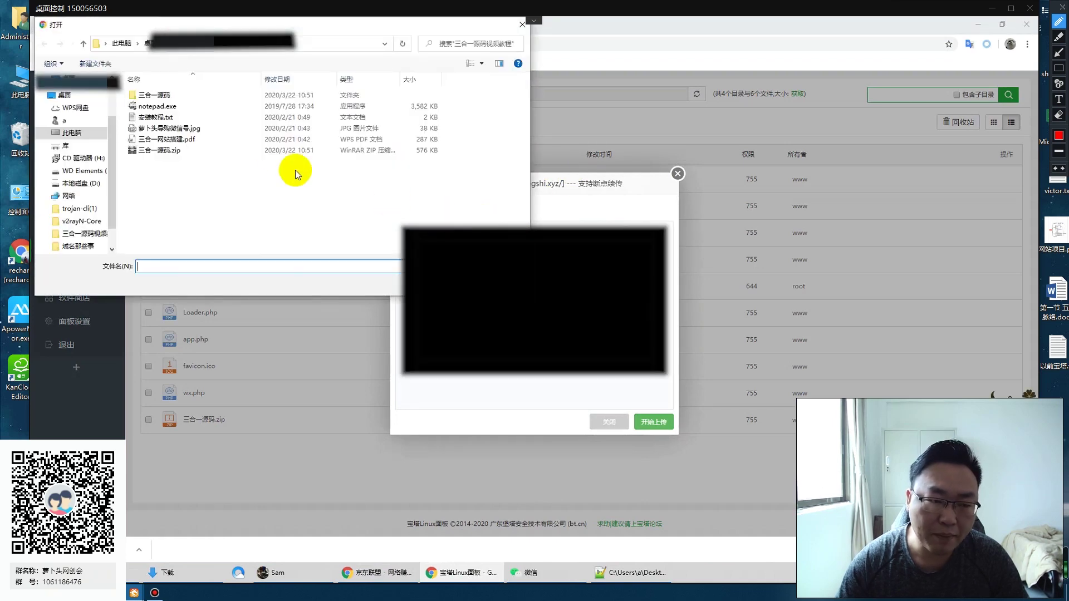
pyautogui.click(158, 95)
pyautogui.doubleClick(158, 95)
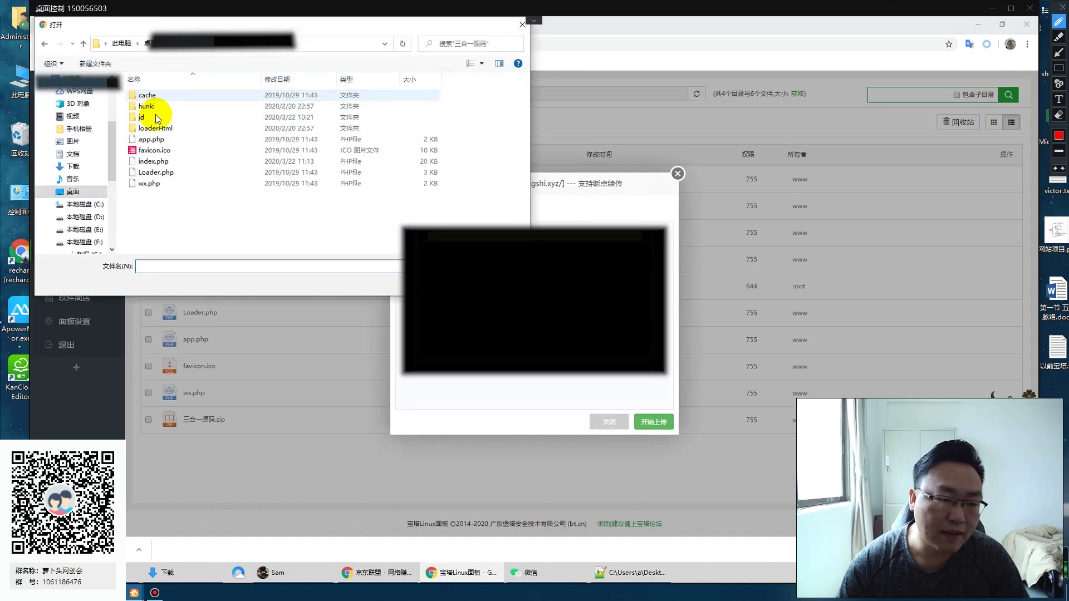
pyautogui.doubleClick(153, 162)
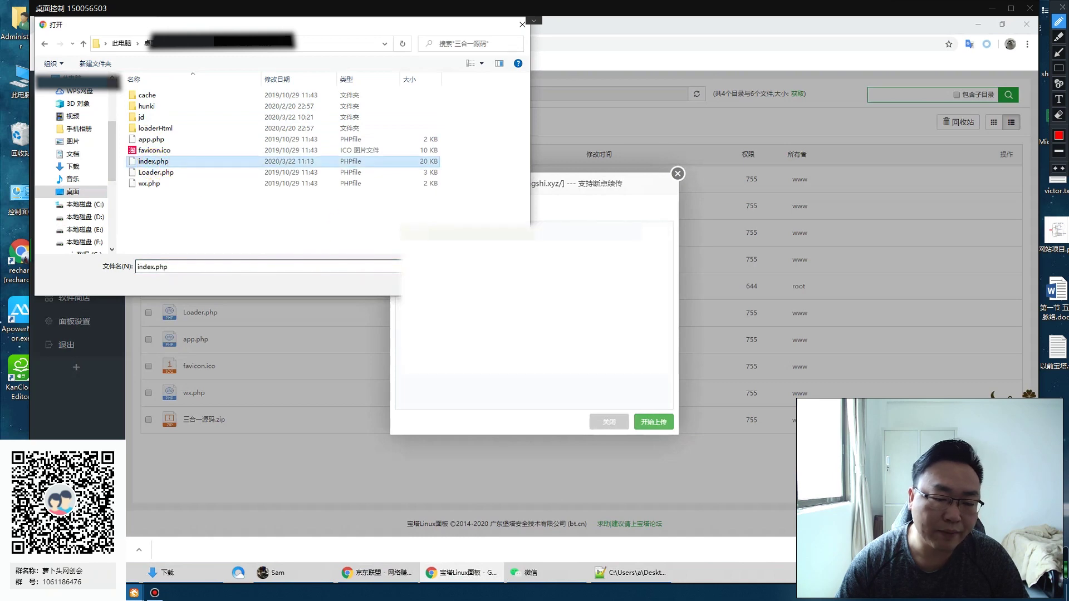
pyautogui.click(662, 423)
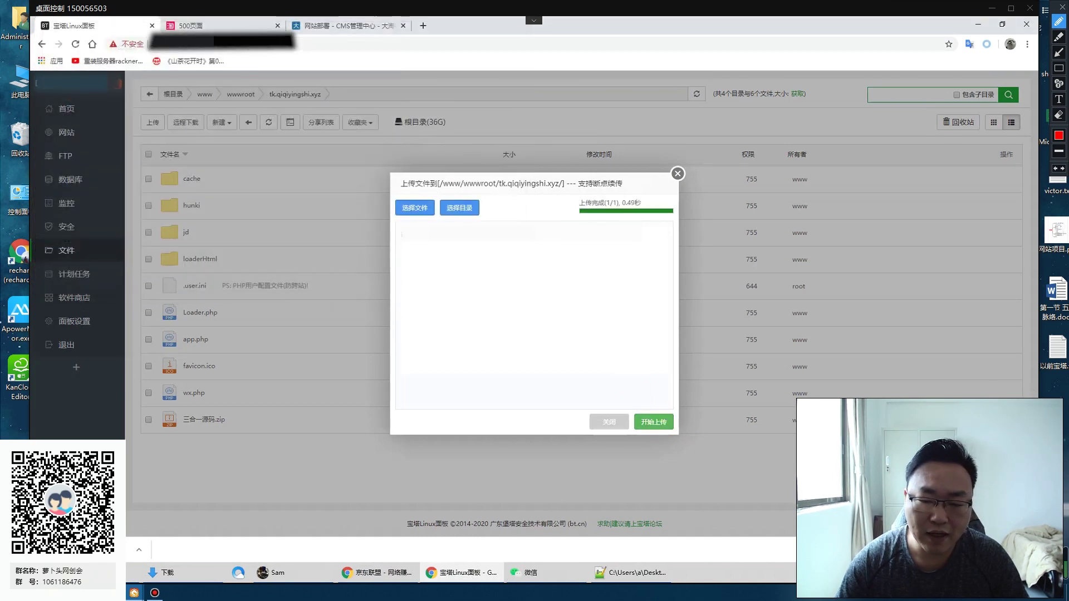
pyautogui.click(678, 173)
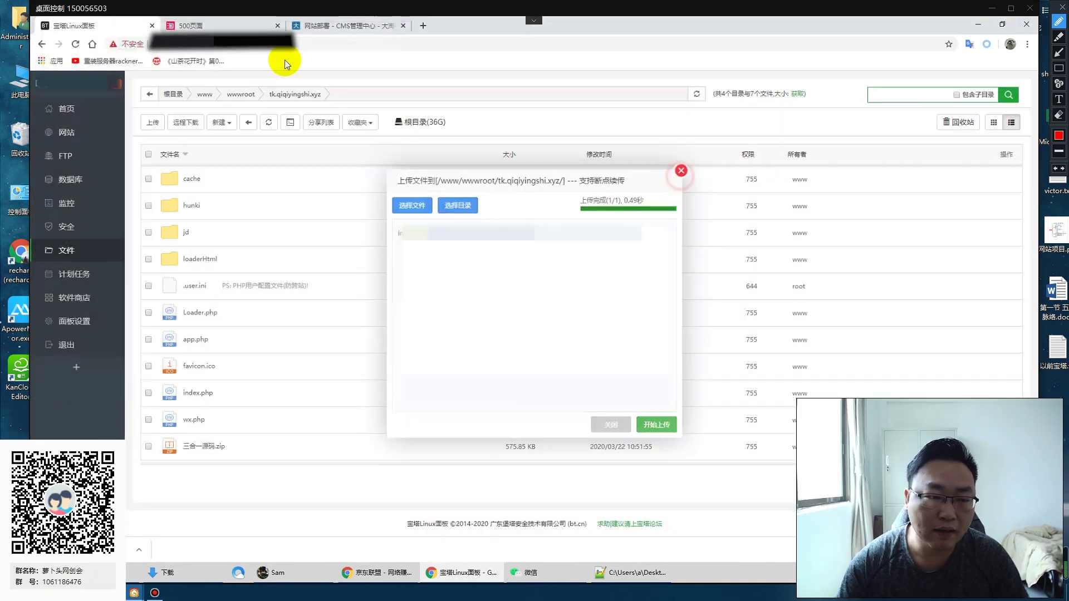
# Step: Reload the tk.qiqiyingshi.xyz website, test its 京东优惠券 and 拼多多 links, and return to the home page
pyautogui.click(239, 25)
pyautogui.click(73, 44)
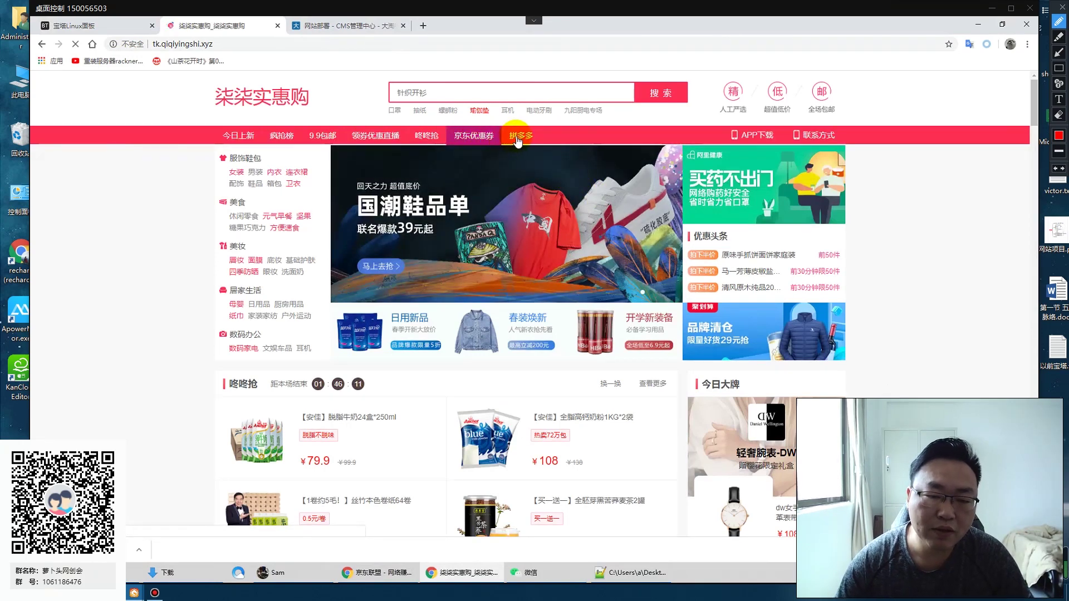
pyautogui.click(472, 137)
pyautogui.moveTo(376, 229); pyautogui.dragTo(497, 228)
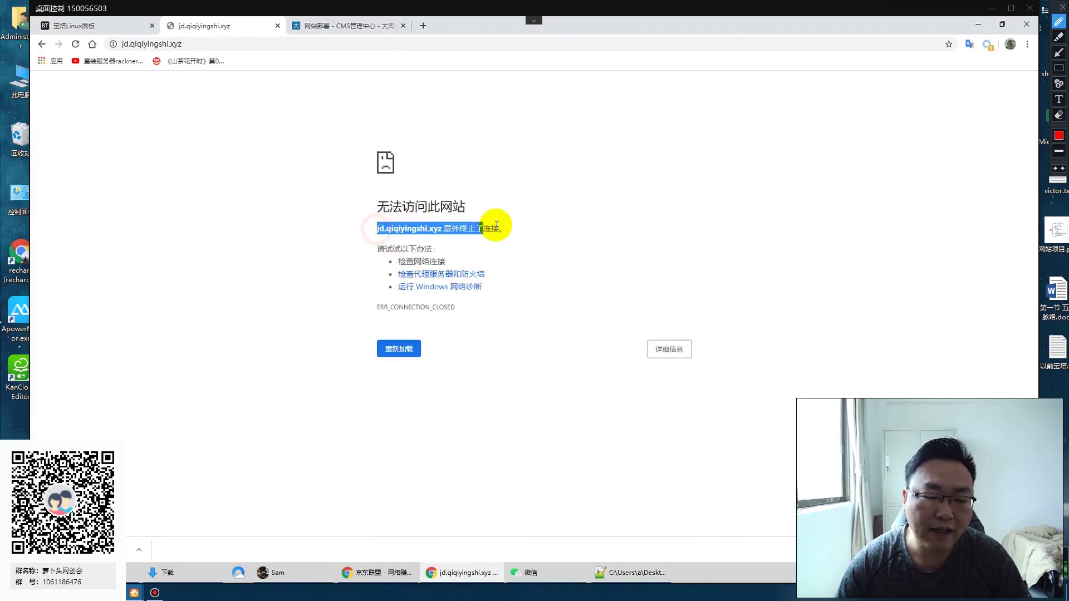
pyautogui.click(41, 45)
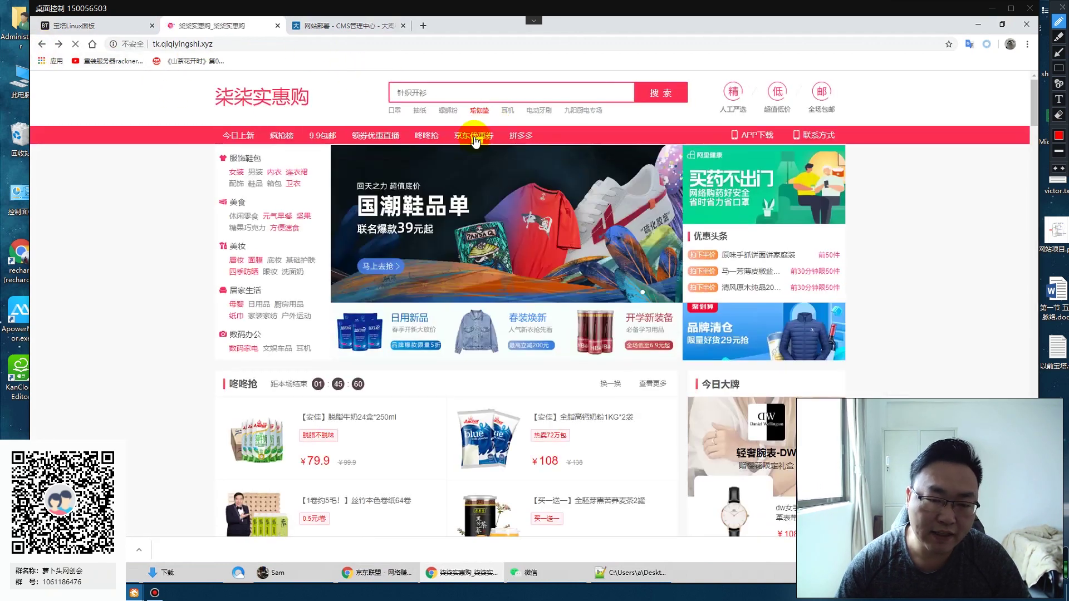
pyautogui.click(529, 139)
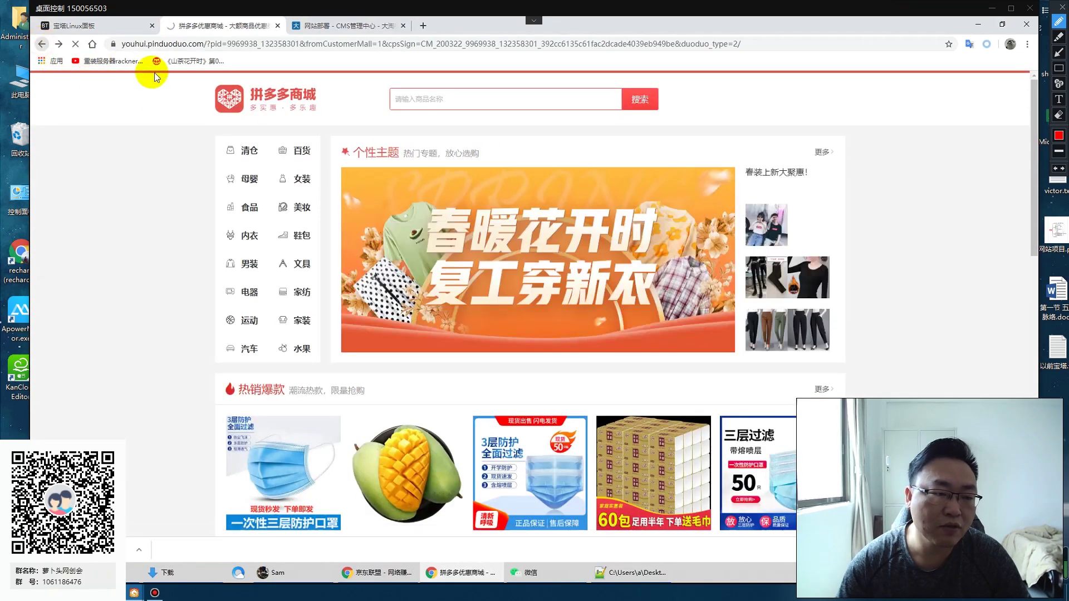
pyautogui.hotkey('alt', 'Left')
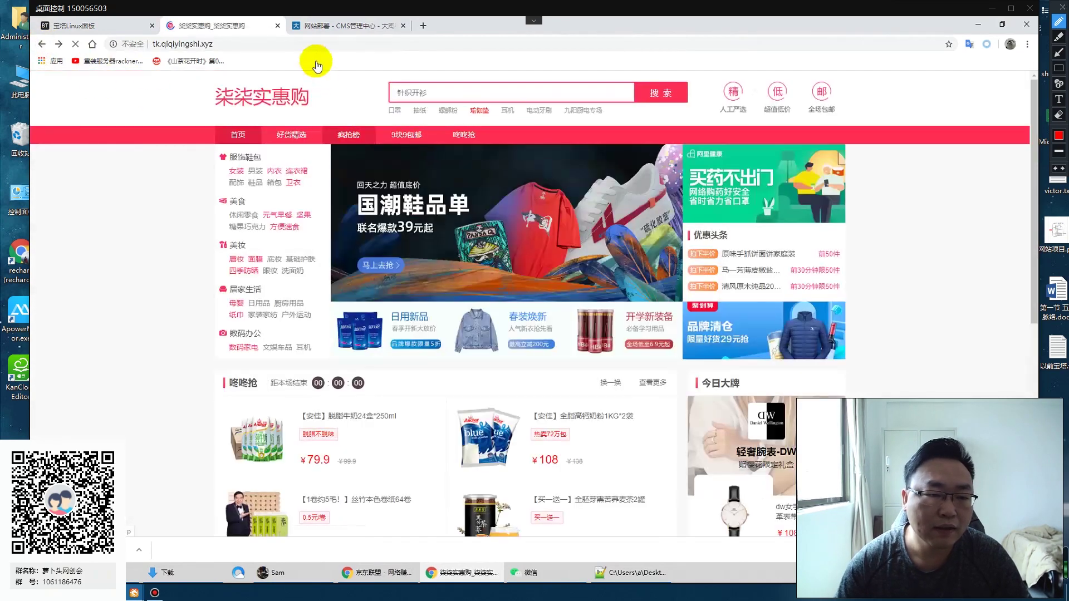
# Step: Delete jd.php and index.php from the jd folder of the tk.qiqiyingshi.xyz site in the 宝塔 file manager
pyautogui.click(109, 29)
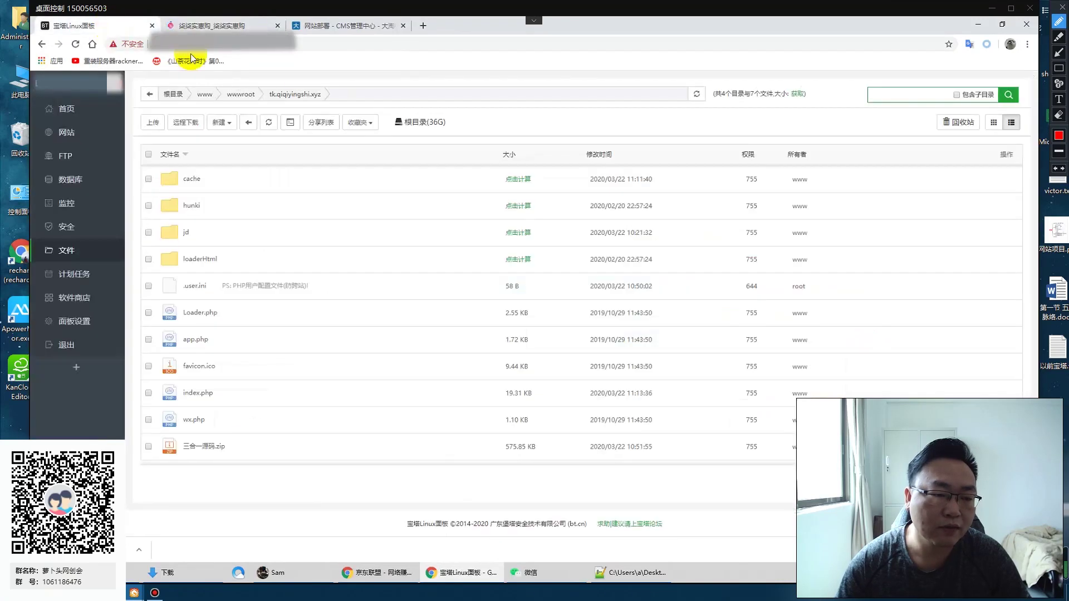
pyautogui.click(169, 237)
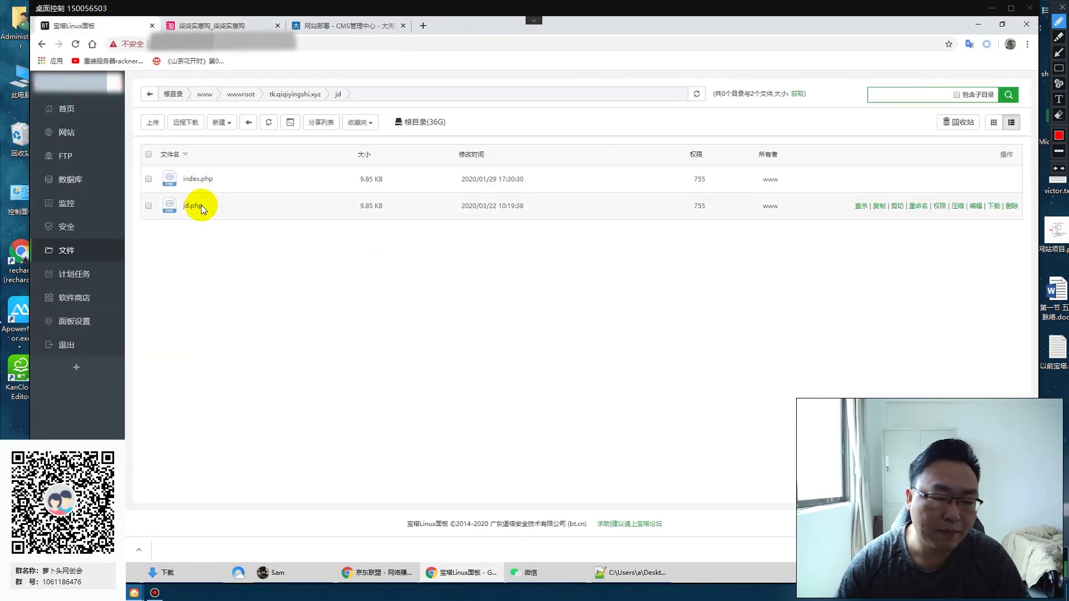
pyautogui.click(1012, 207)
pyautogui.click(604, 337)
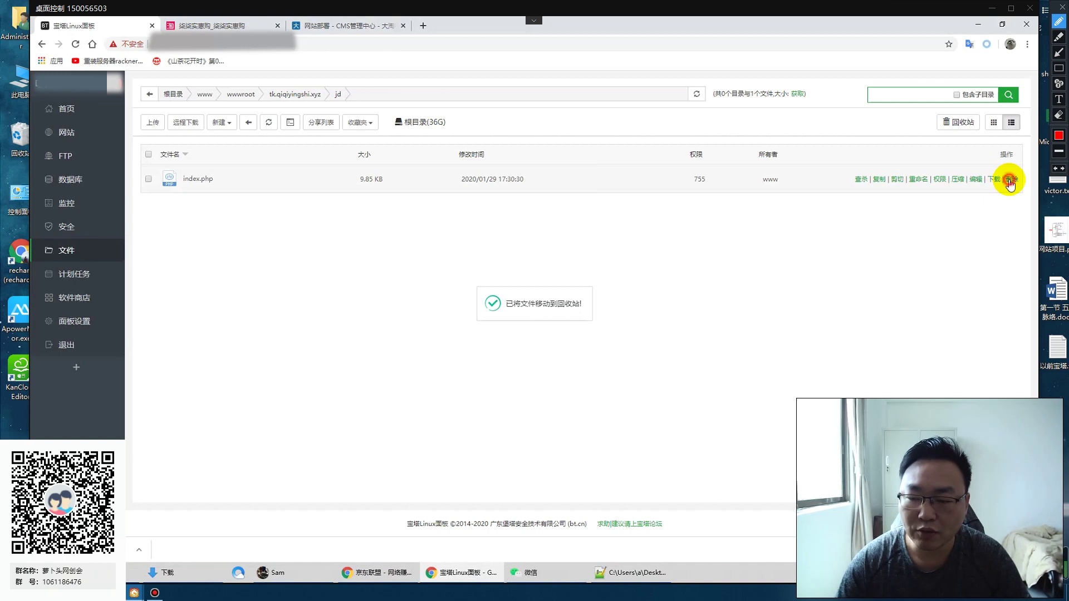
pyautogui.click(1010, 179)
pyautogui.click(607, 336)
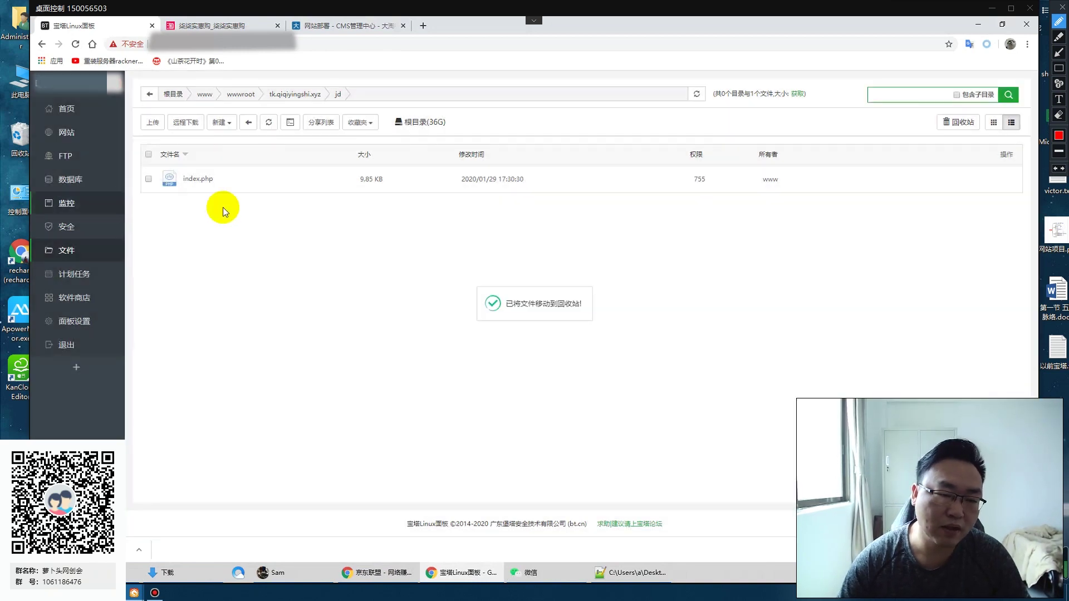
pyautogui.click(230, 236)
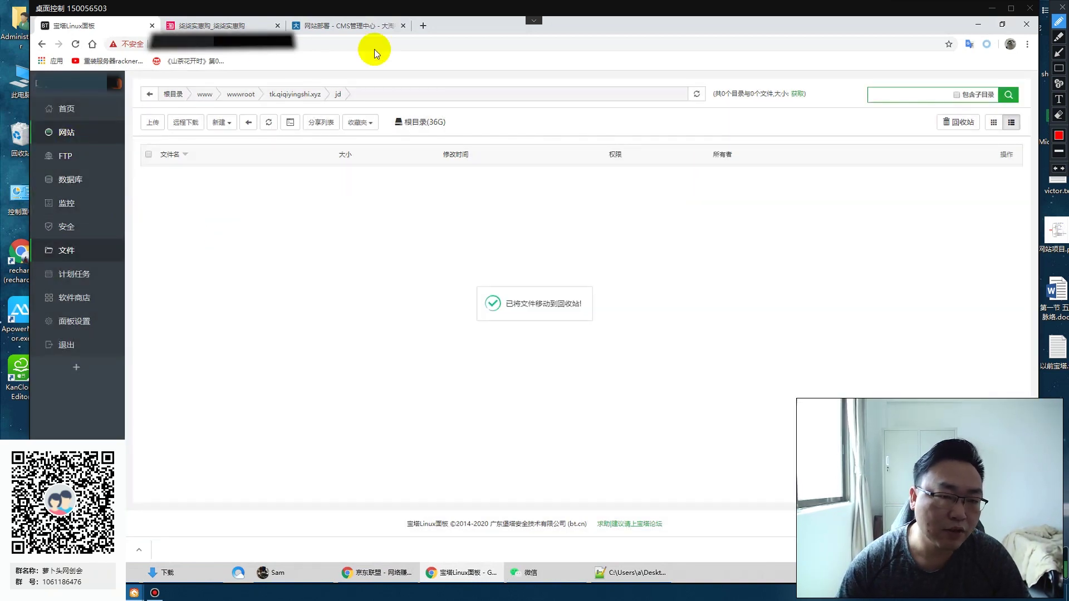
# Step: Open jingtuitui.com in a new tab and view the 我的软件 list in the account's 个人中心
pyautogui.click(423, 25)
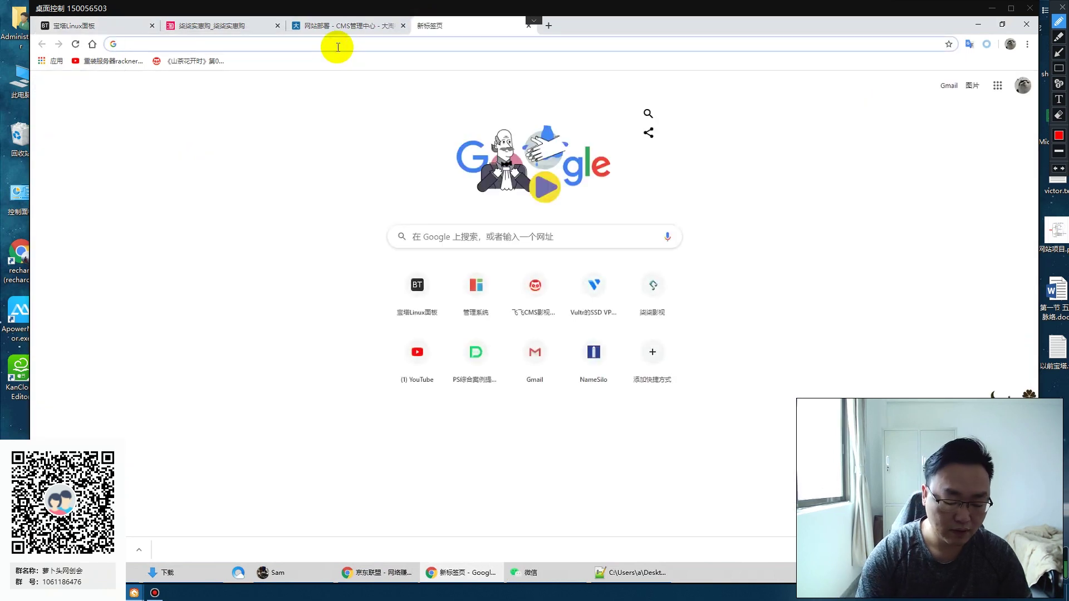
pyautogui.write('jingtuitui.com')
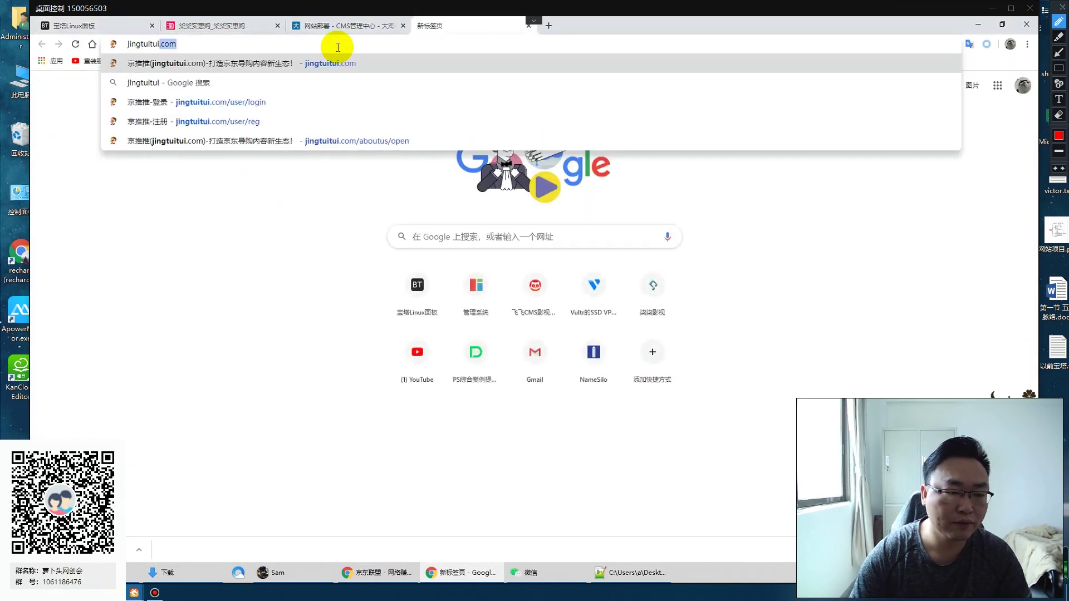
pyautogui.press('Return')
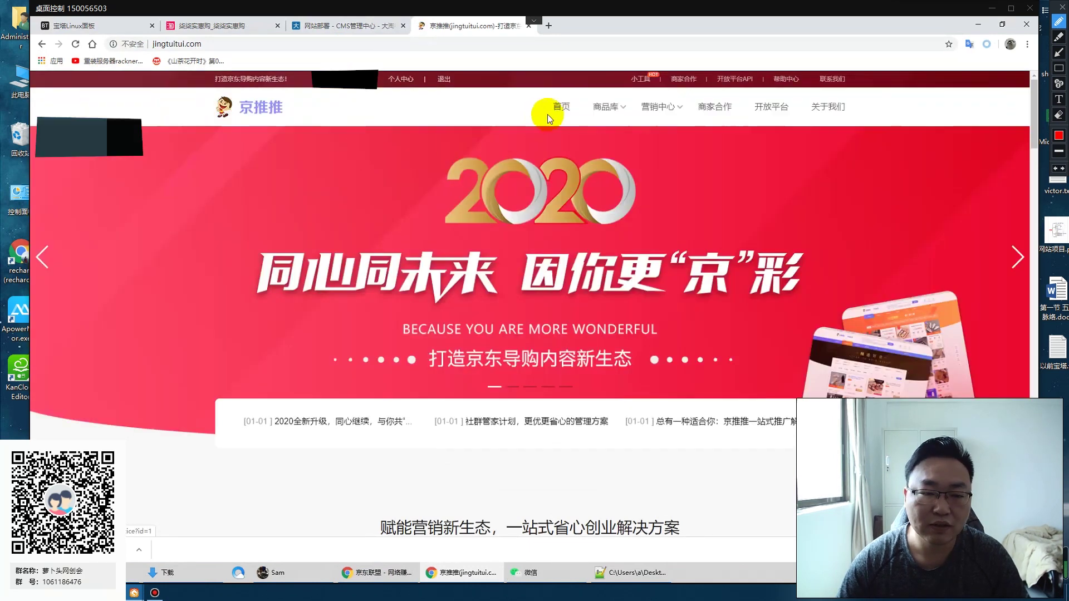
pyautogui.moveTo(609, 106)
pyautogui.click(400, 79)
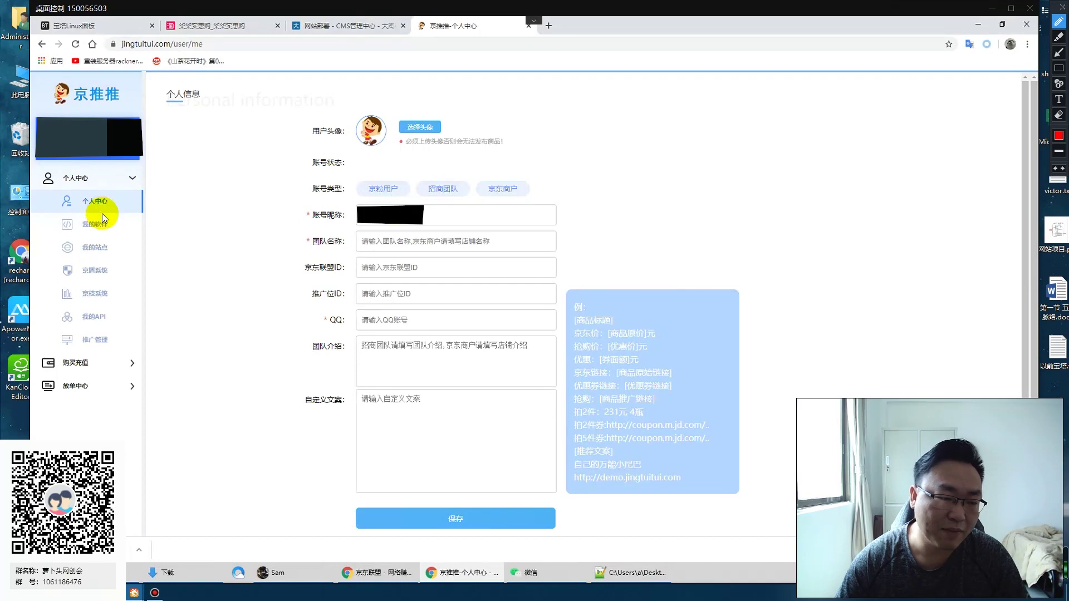
pyautogui.click(96, 225)
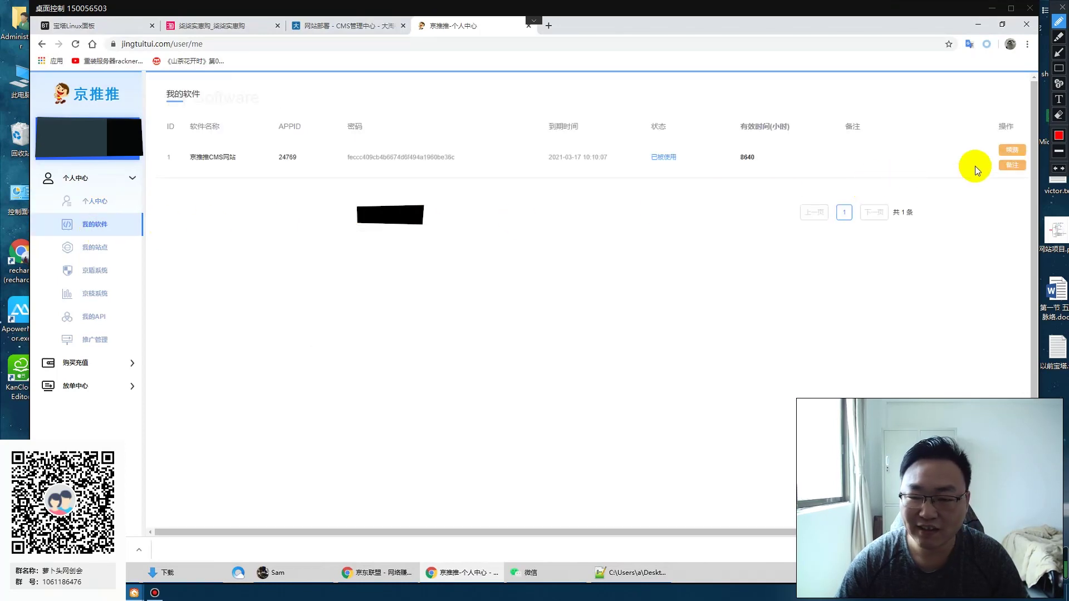
# Step: Open the site's information form from 我的站点 and select the placeholder text in its 网站域名 field
pyautogui.click(95, 247)
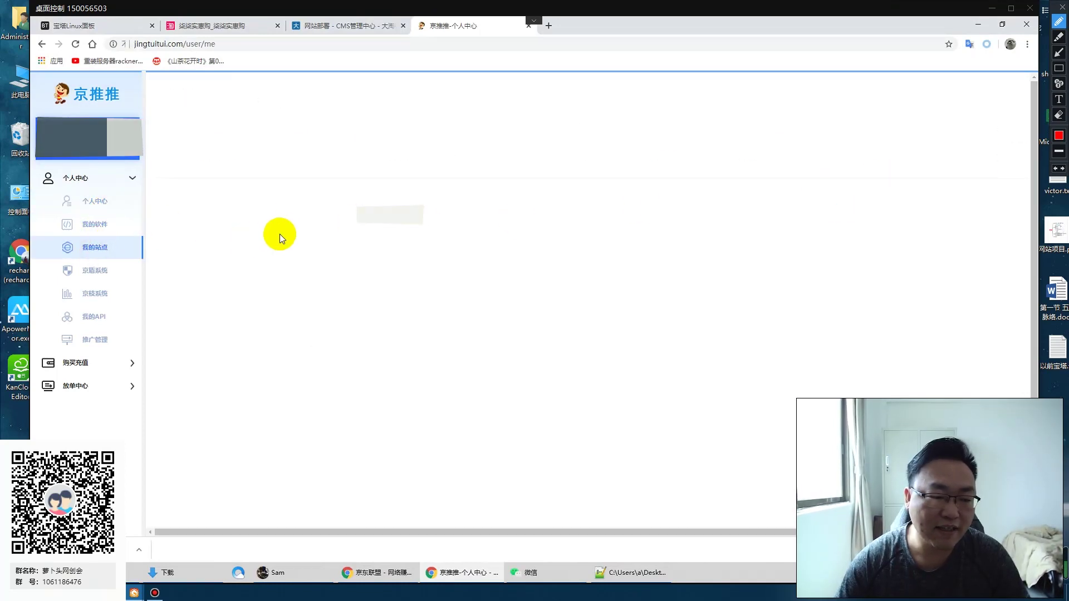
pyautogui.click(999, 167)
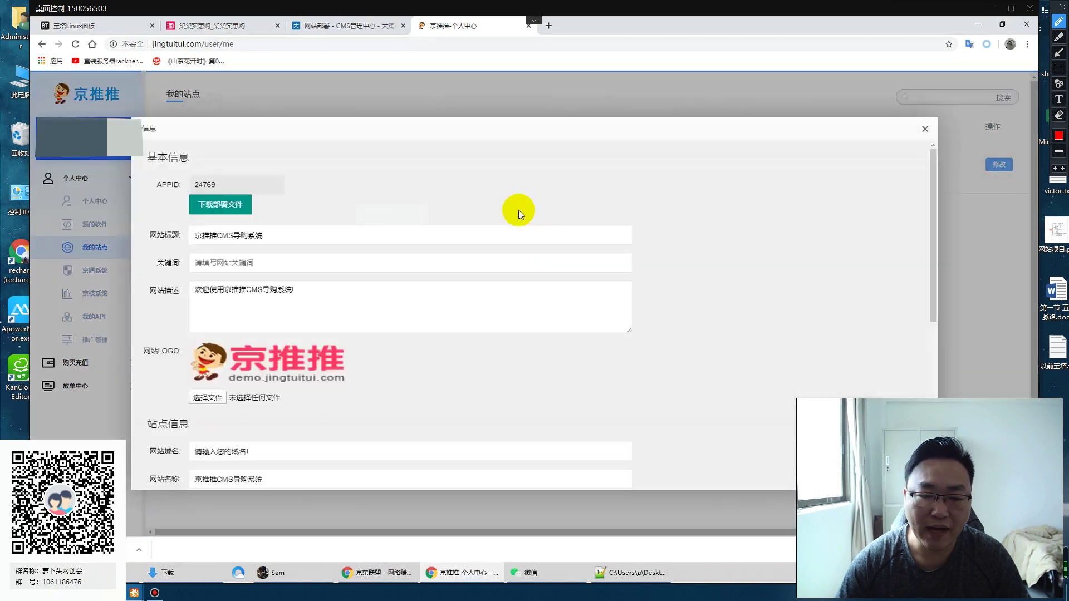
pyautogui.scroll(-1, 274, 338)
pyautogui.scroll(-3, 272, 337)
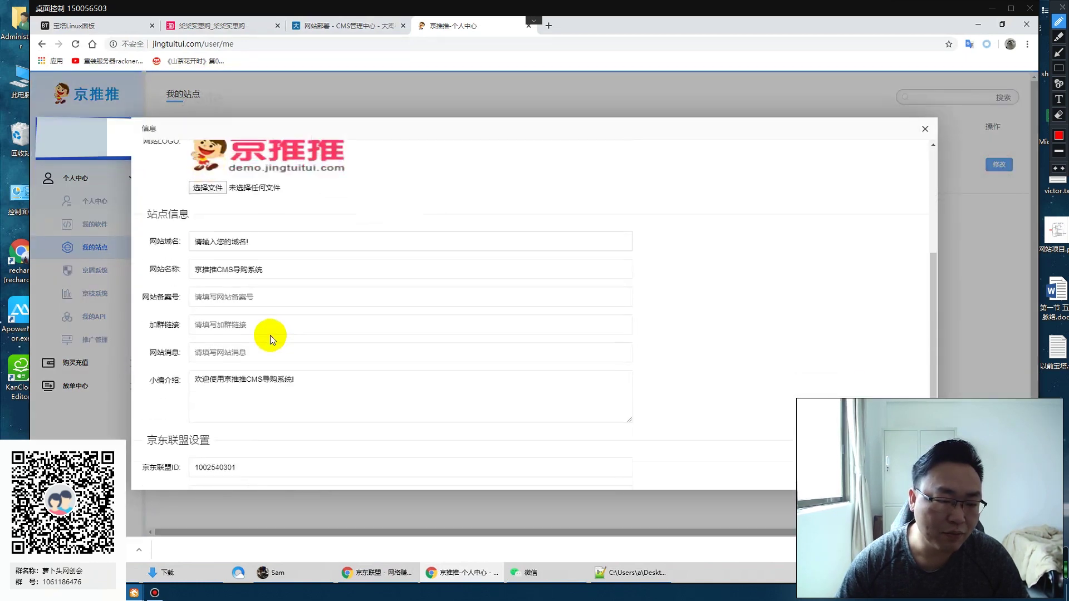
pyautogui.click(217, 242)
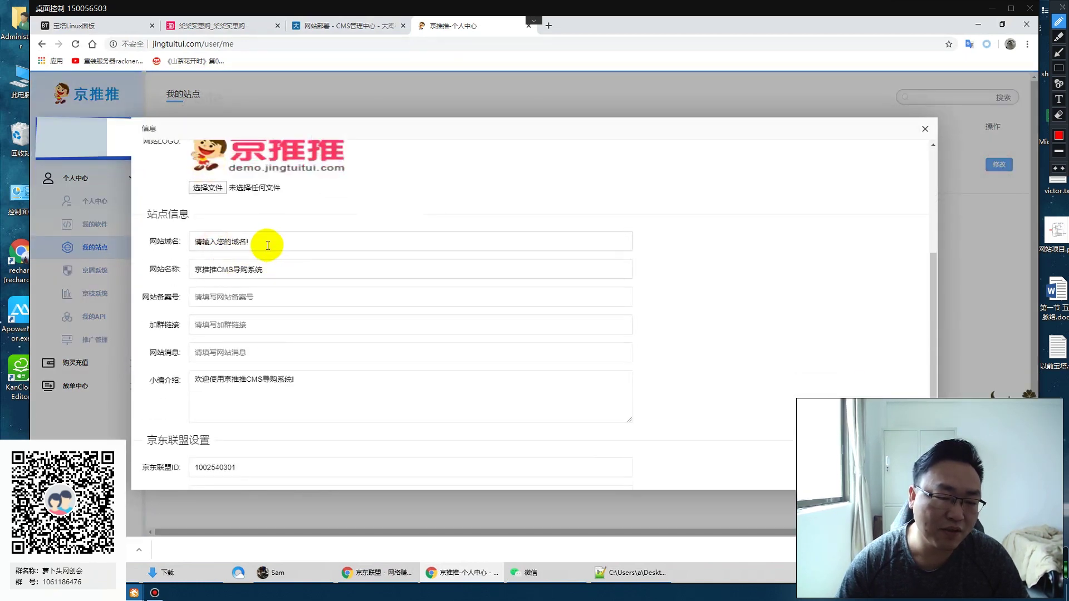
pyautogui.hotkey('ctrl', 'a')
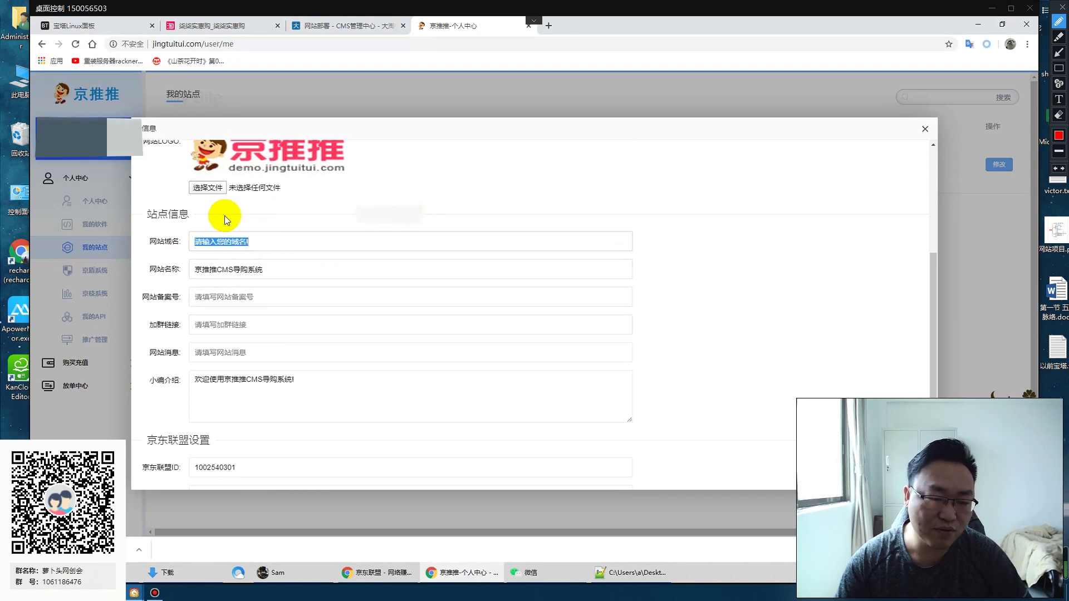
pyautogui.click(303, 245)
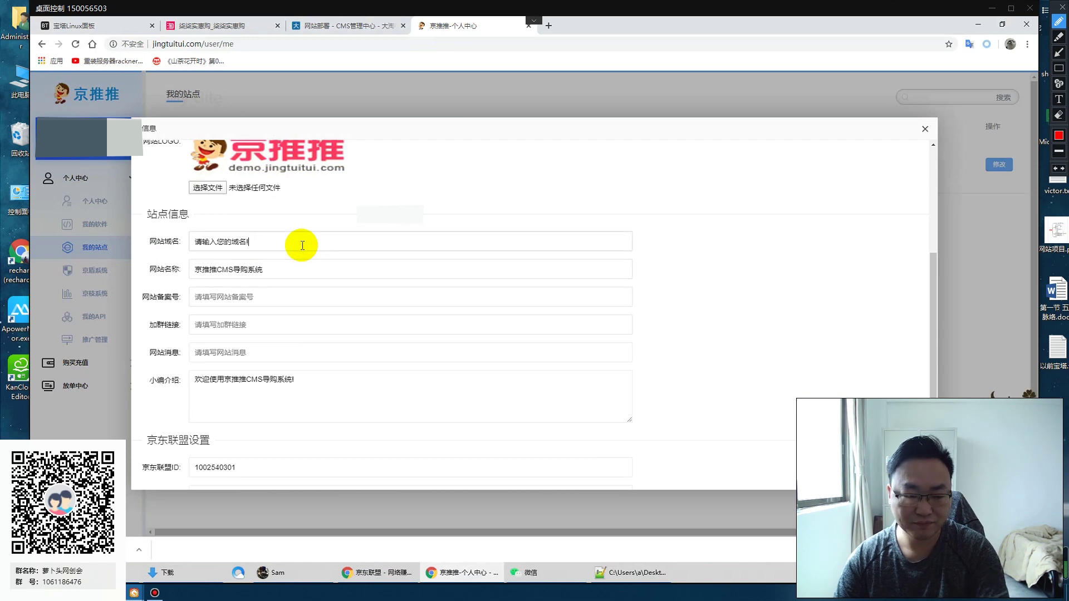
pyautogui.hotkey('ctrl', 'a')
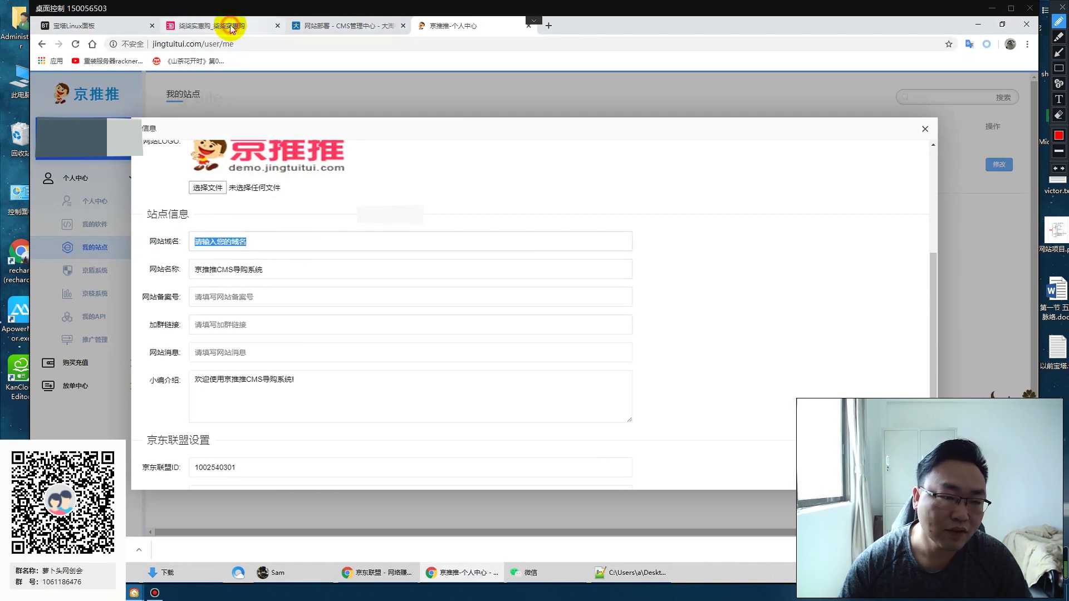
# Step: In the 宝塔Linux面板 page, copy the domain jd.qiqiyingshi.xyz from the 子目录绑定 settings of the tk.qiqiyingshi.xyz site
pyautogui.click(229, 25)
pyautogui.click(82, 28)
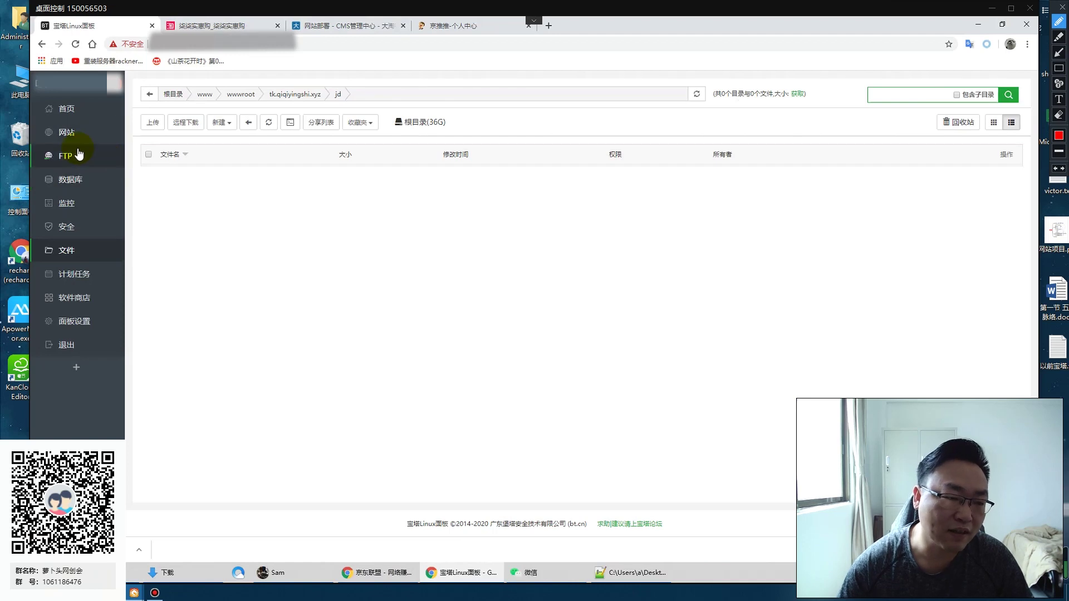
pyautogui.click(69, 135)
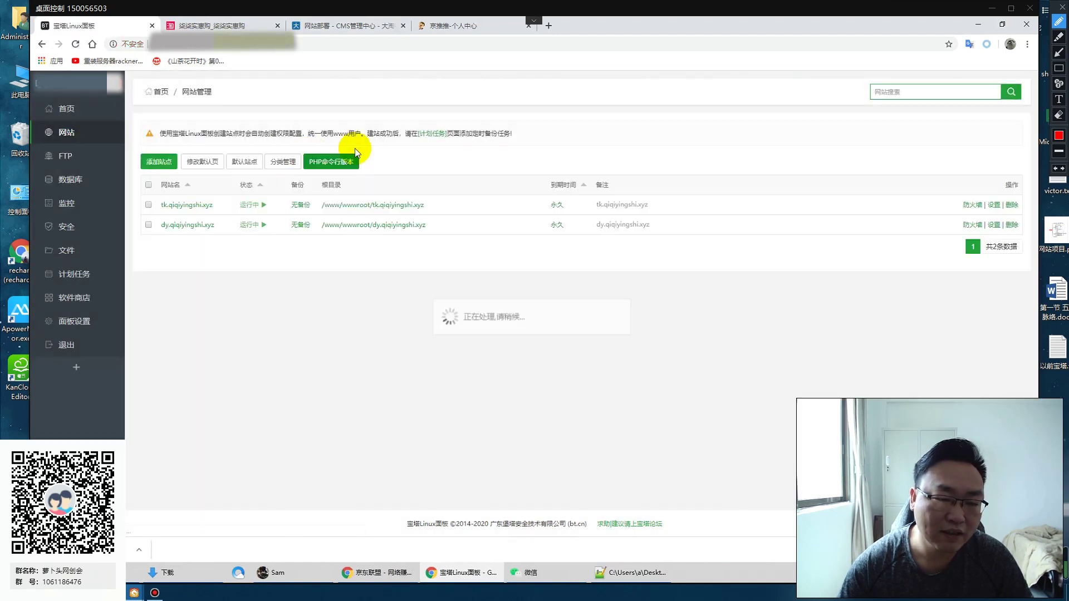
pyautogui.click(177, 206)
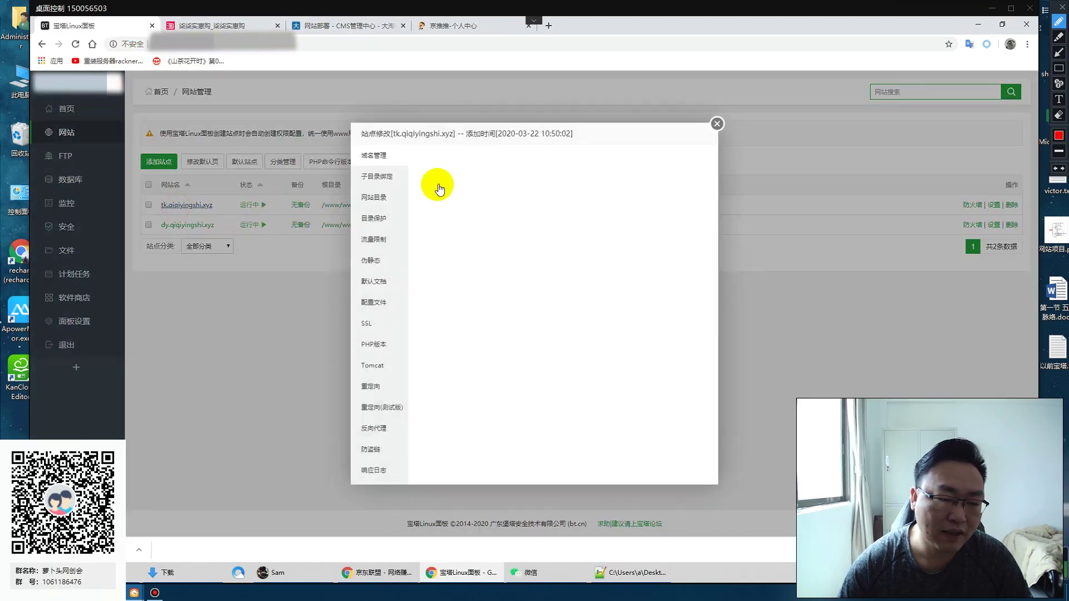
pyautogui.click(375, 176)
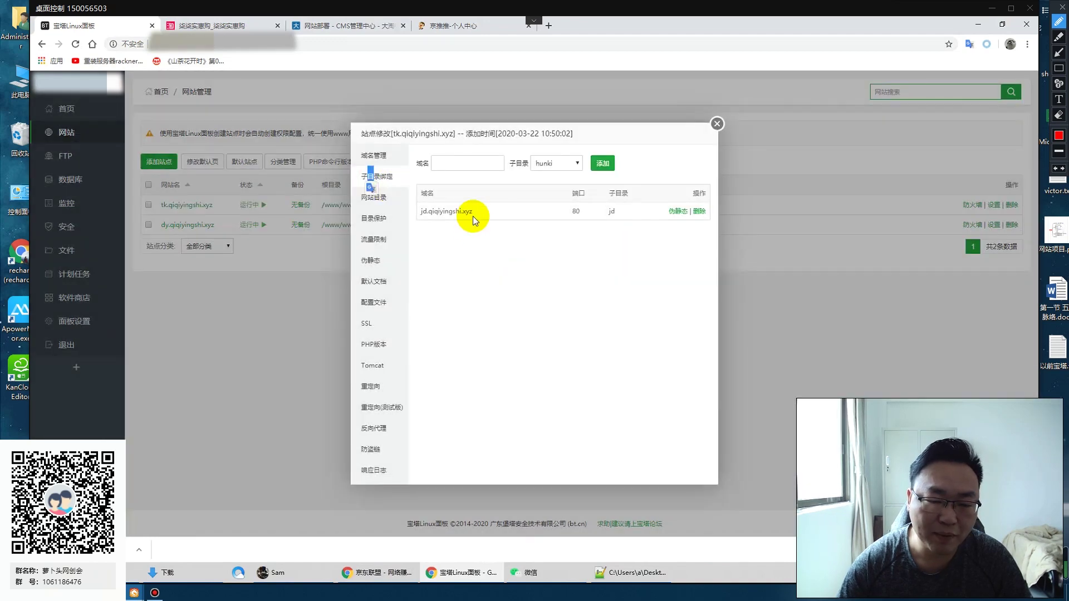
pyautogui.moveTo(473, 214); pyautogui.dragTo(420, 212)
pyautogui.hotkey('ctrl', 'c')
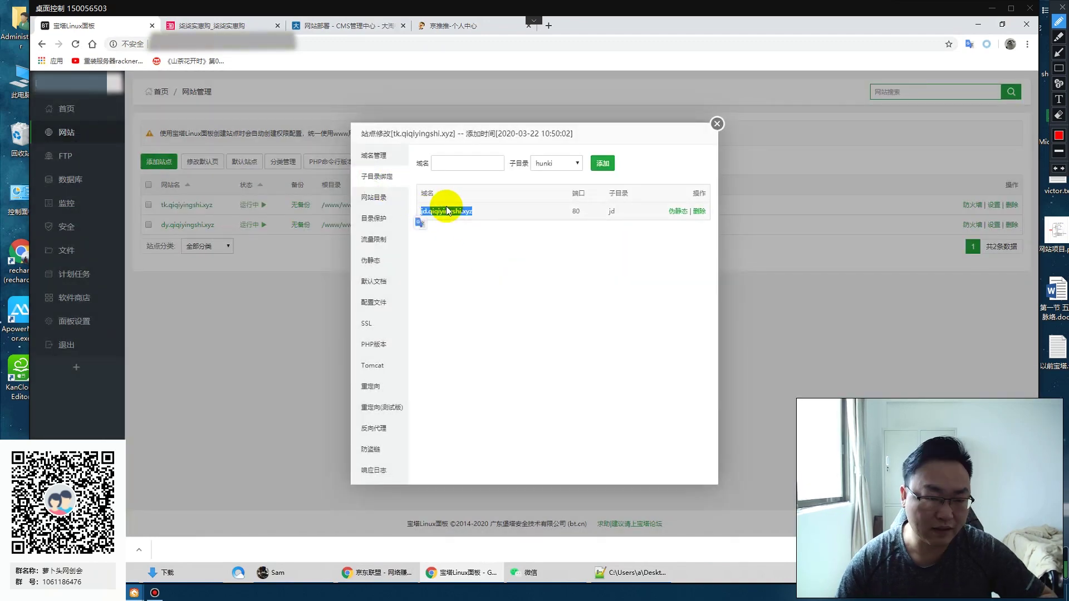
pyautogui.click(453, 25)
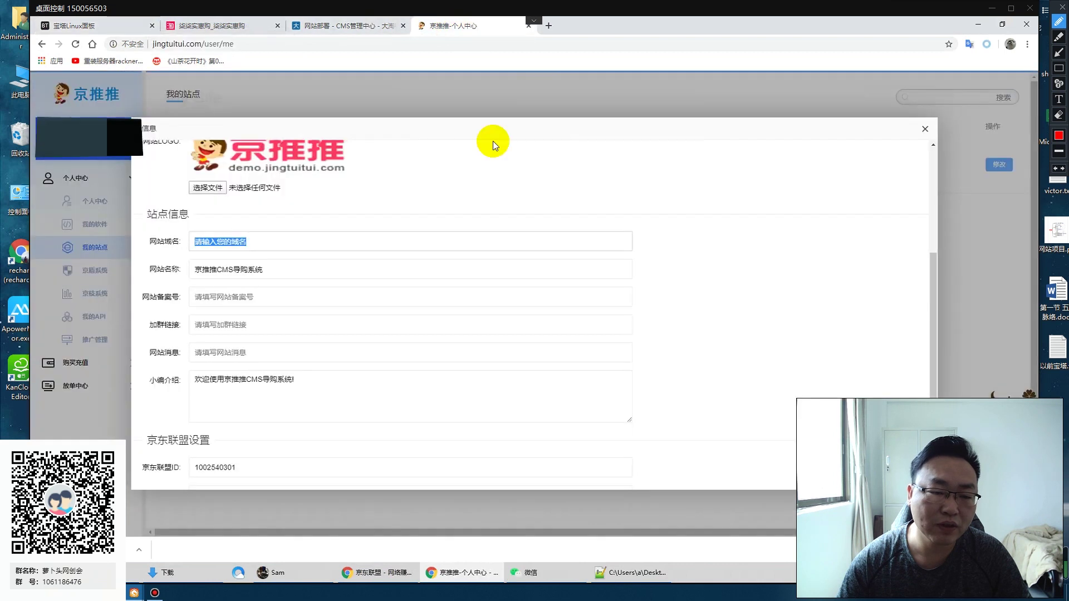
pyautogui.hotkey('ctrl', 'v')
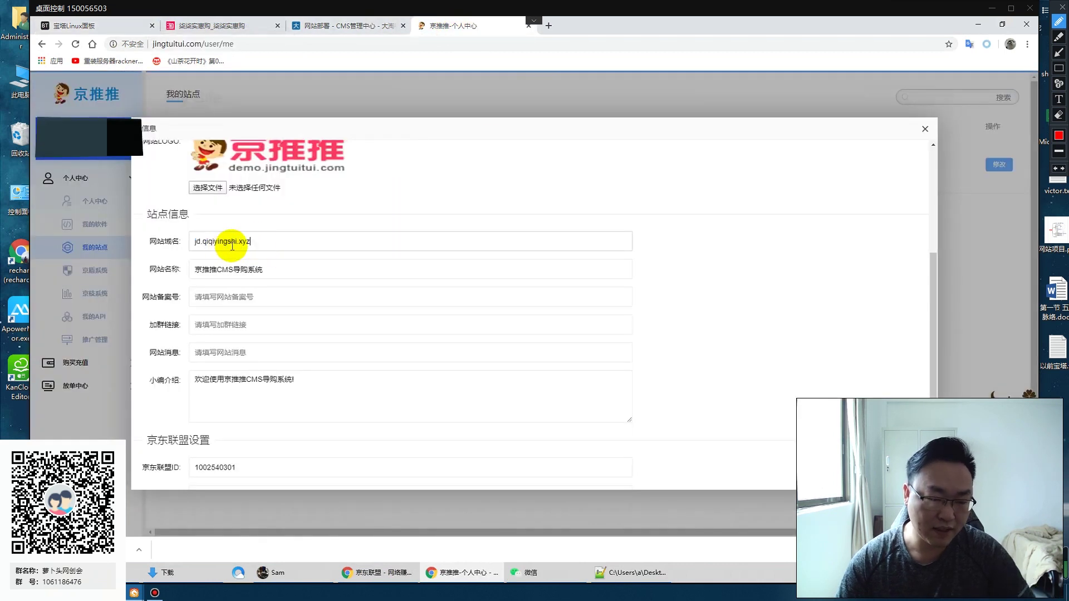
pyautogui.click(193, 240)
pyautogui.write('h')
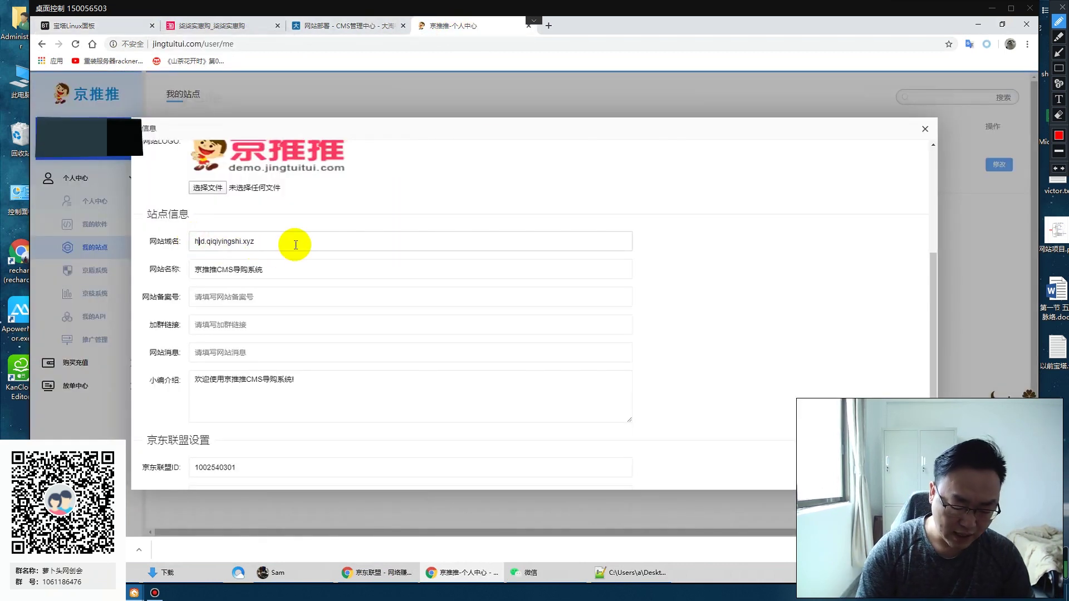
pyautogui.write('ttp://')
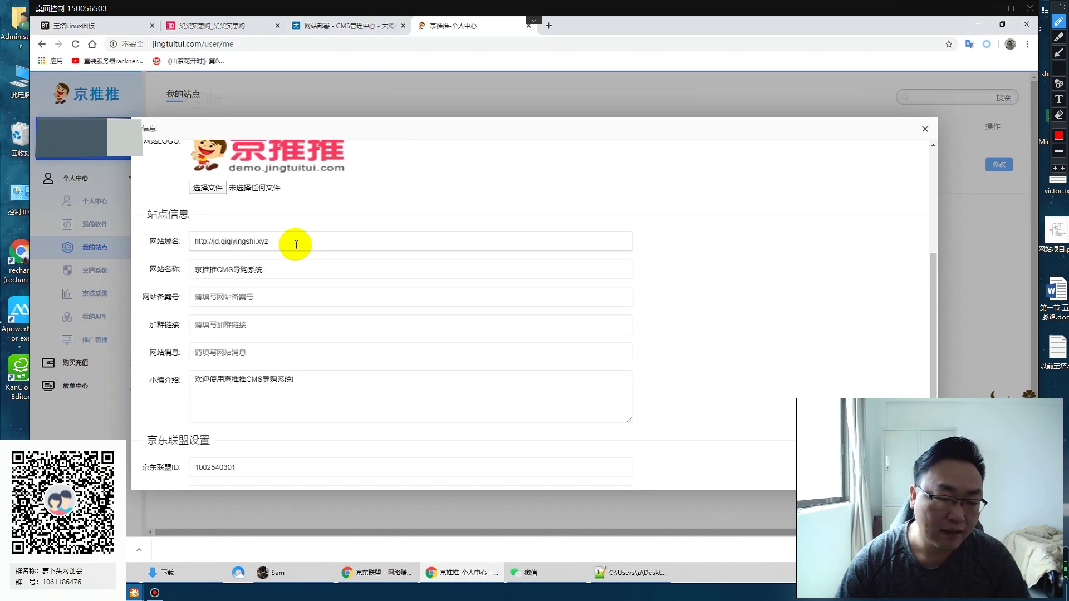
pyautogui.scroll(-2, 362, 382)
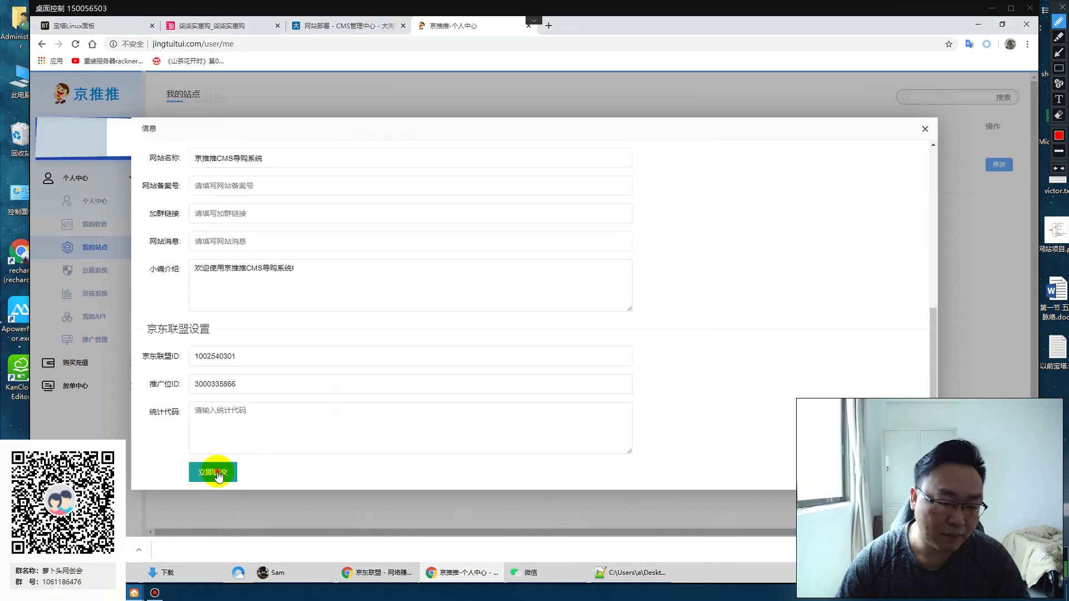
pyautogui.click(217, 473)
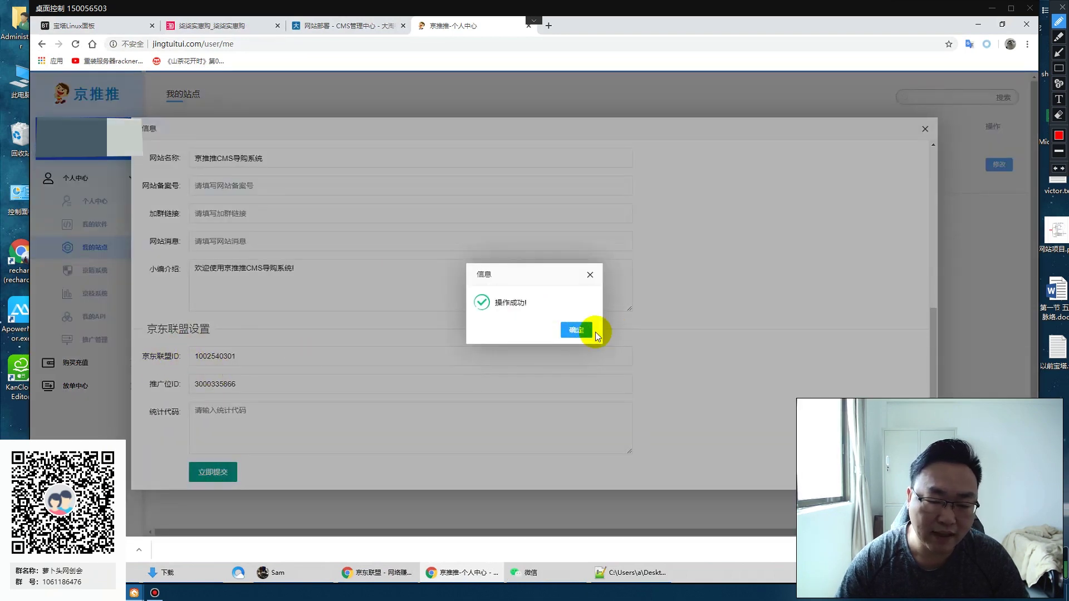
pyautogui.click(577, 330)
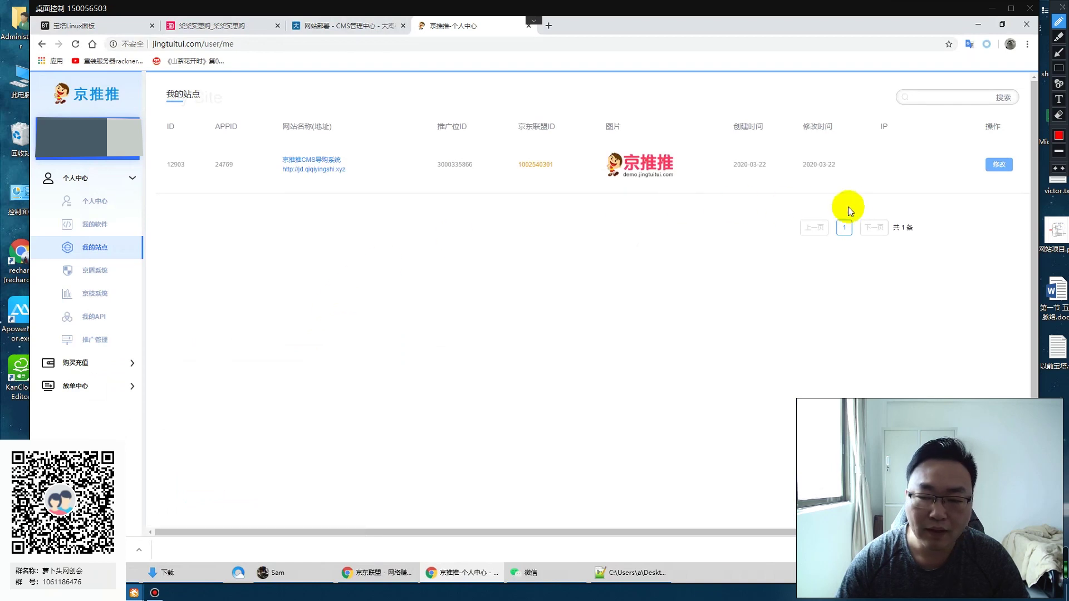
# Step: Download the 京推推 site's deployment file index.php from its information form and show it in the 下载 folder
pyautogui.click(999, 164)
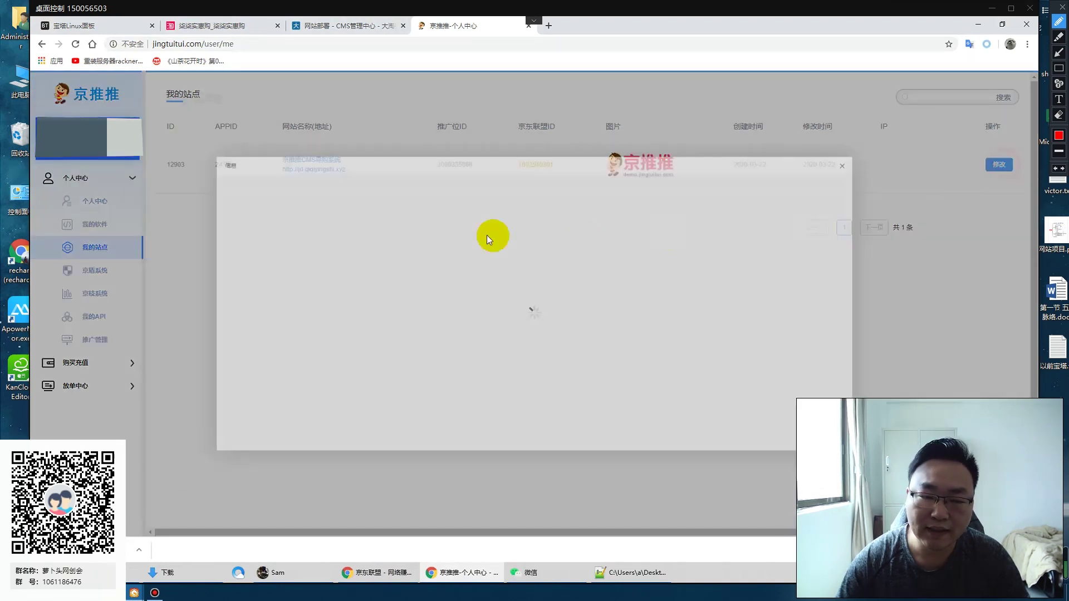
pyautogui.click(216, 207)
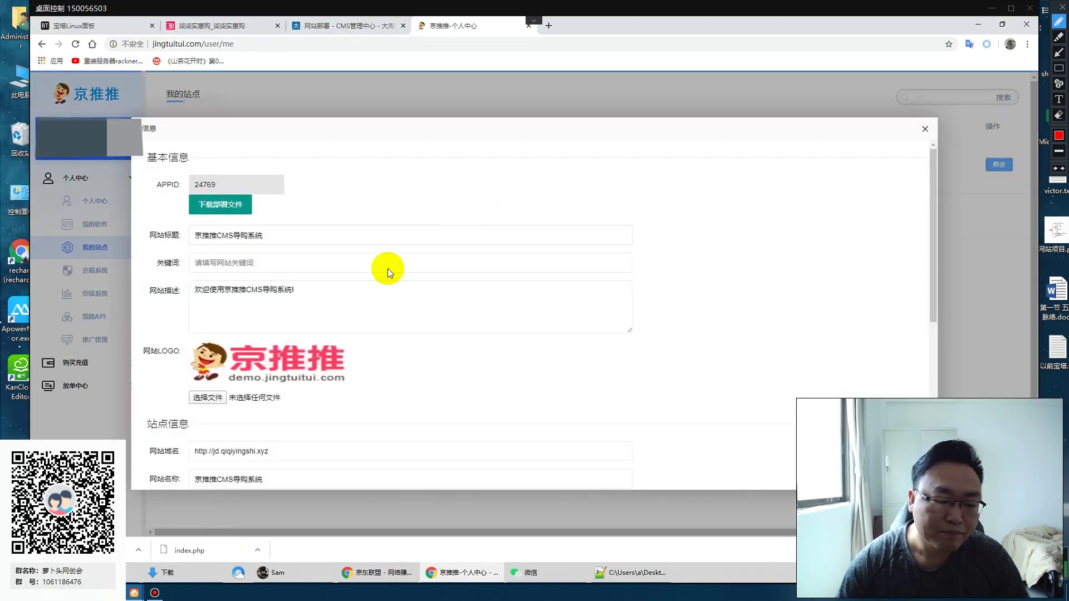
pyautogui.click(138, 550)
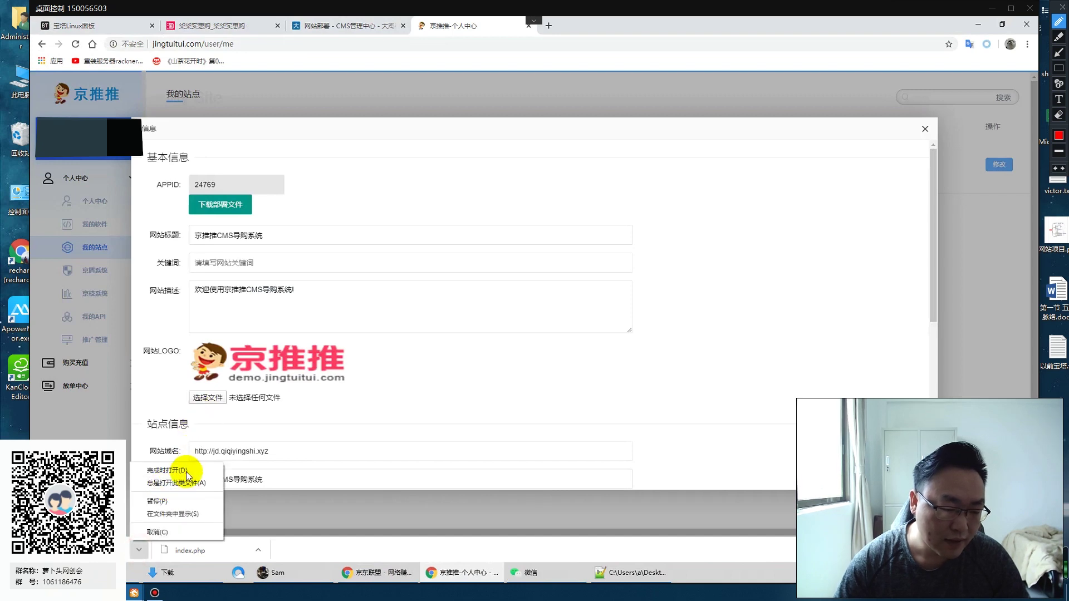
pyautogui.click(172, 513)
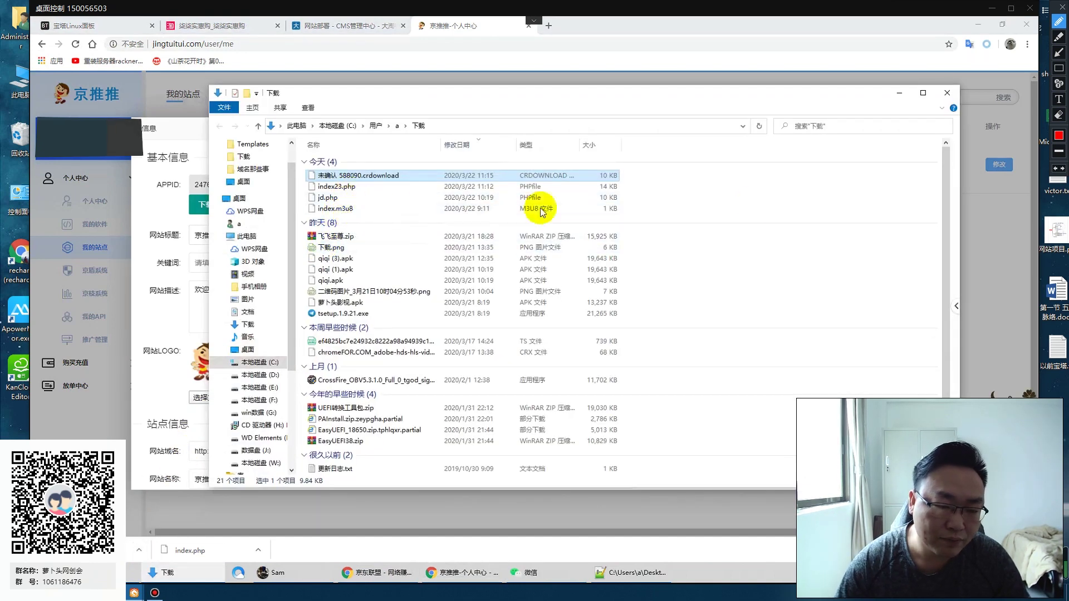
pyautogui.rightClick(722, 193)
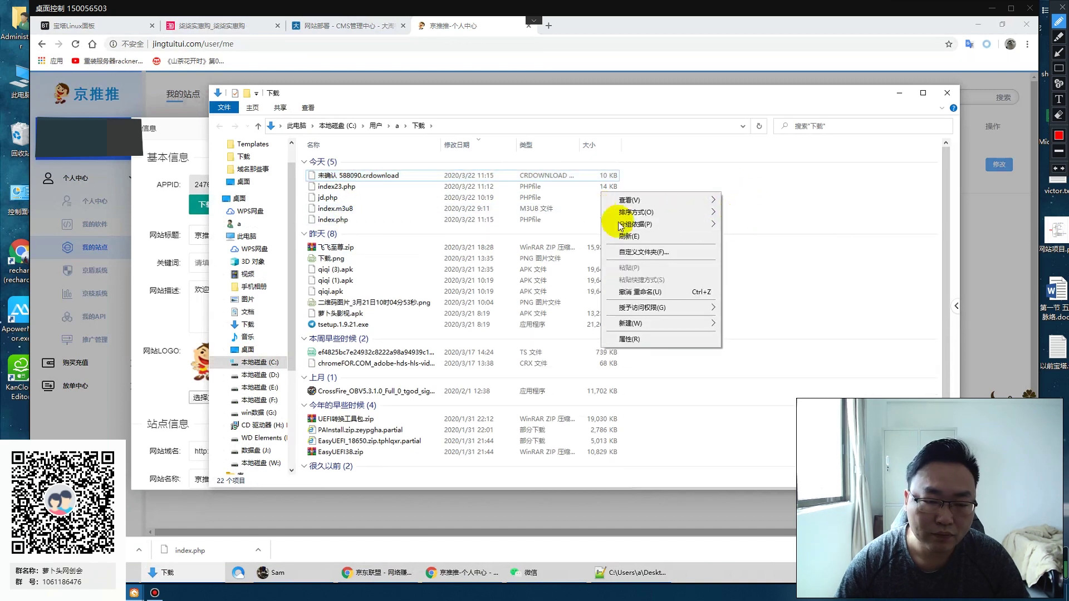
pyautogui.click(635, 236)
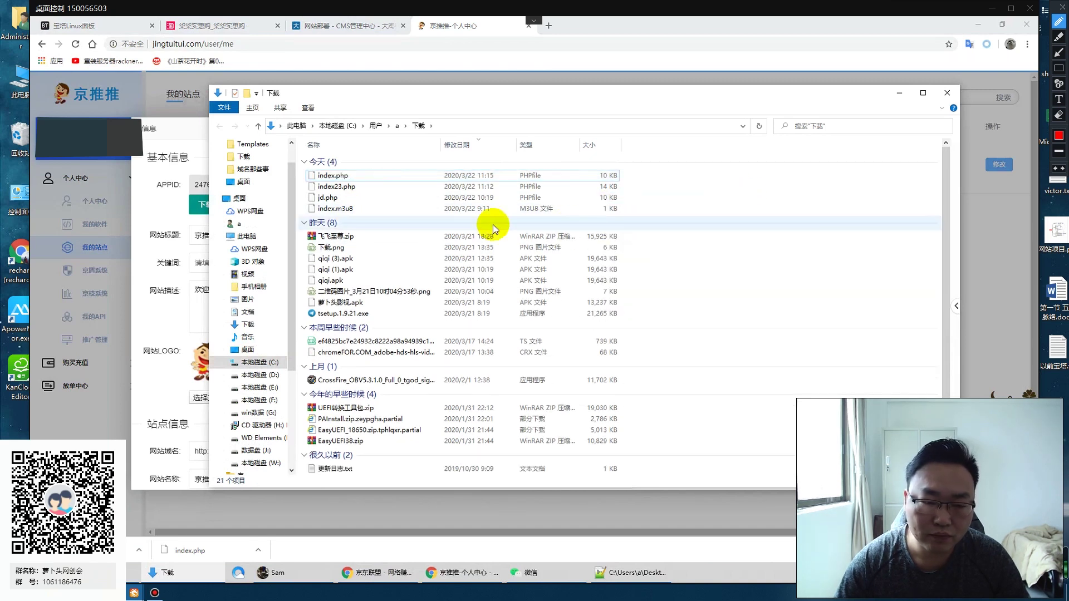
# Step: Copy the downloaded index.php from the 下载 folder to the desktop
pyautogui.click(334, 175)
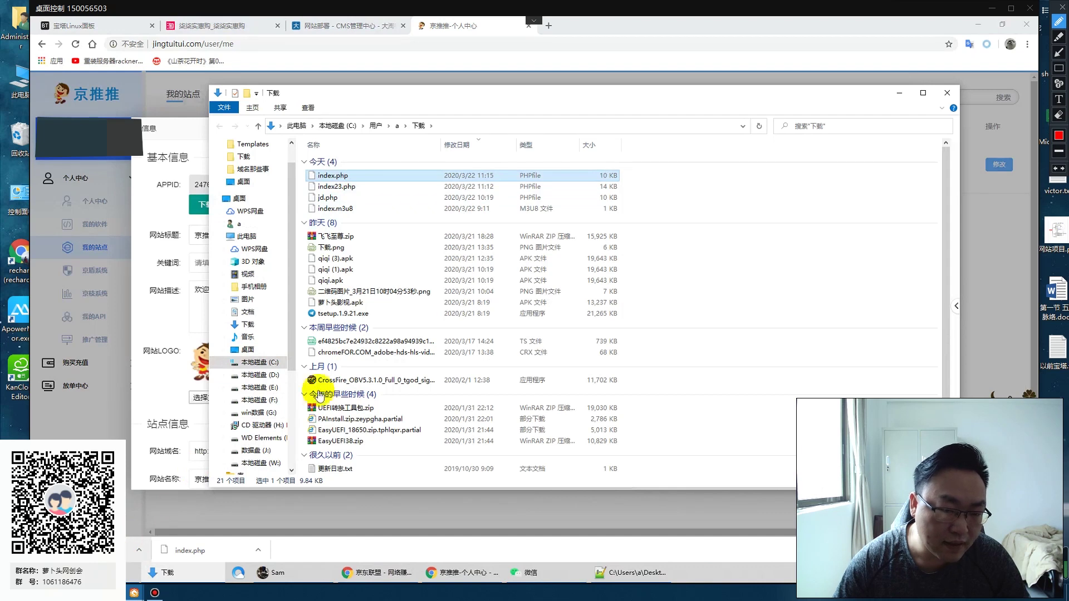
pyautogui.click(334, 175)
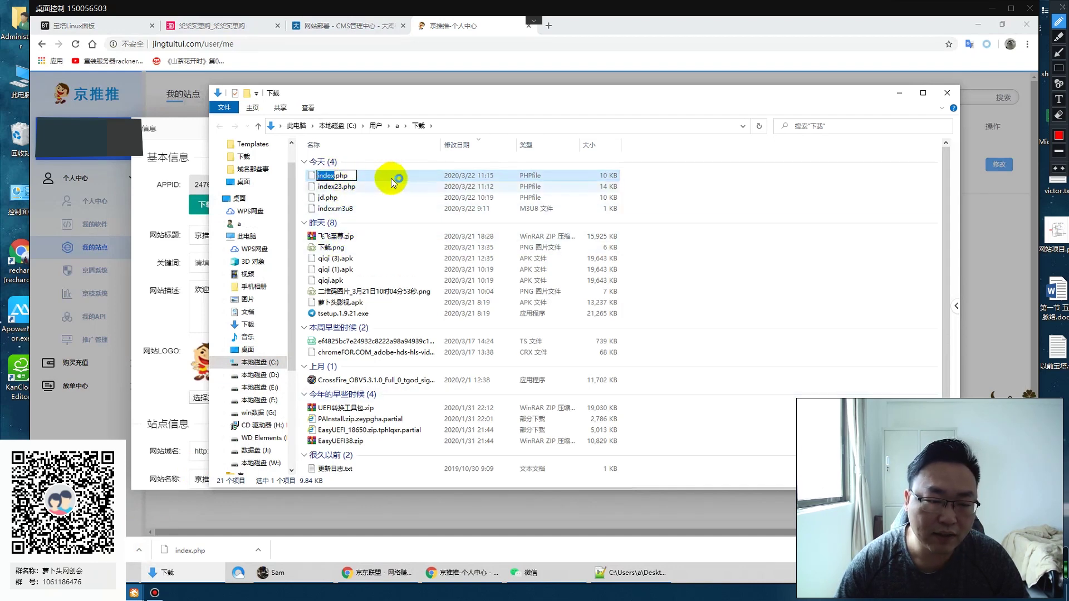
pyautogui.press('Escape')
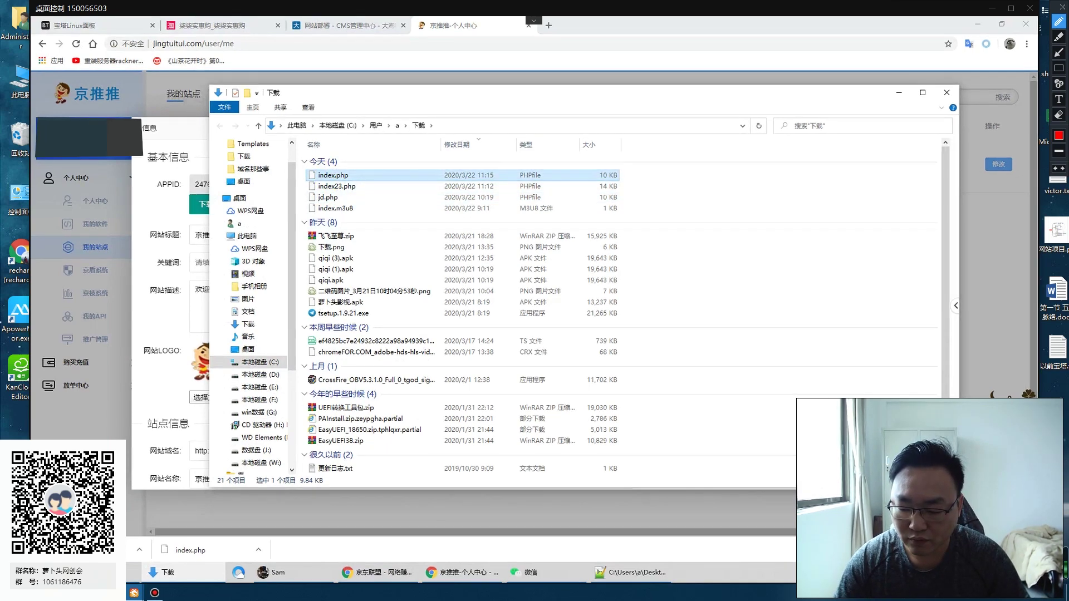
pyautogui.press('super+d')
pyautogui.rightClick(327, 226)
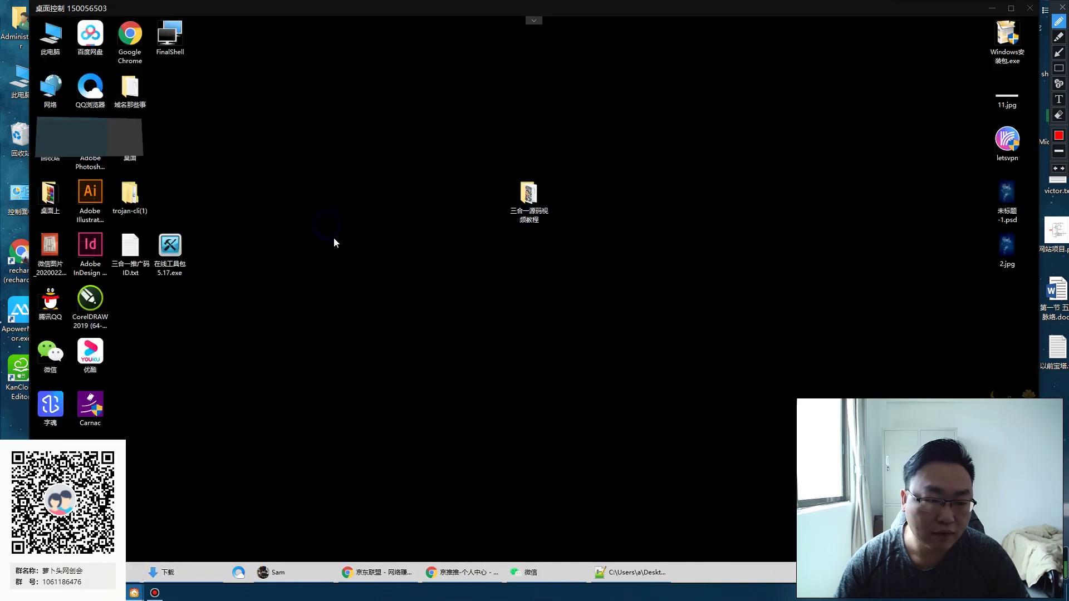
pyautogui.click(258, 274)
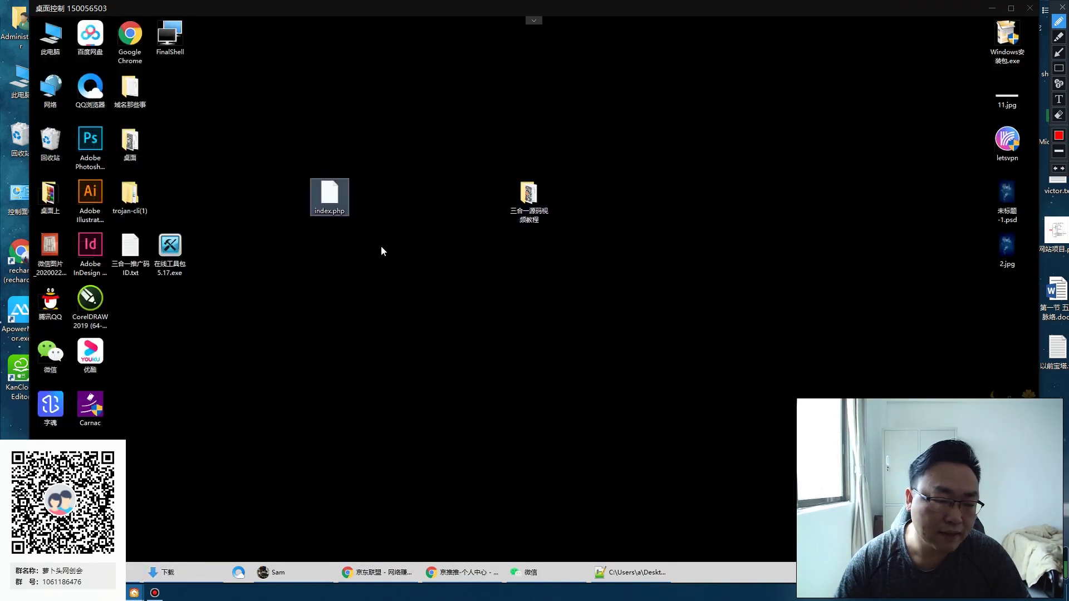
# Step: Back in the 宝塔Linux面板 page, close the tk.qiqiyingshi.xyz site settings and open the jd folder in the server's file manager
pyautogui.moveTo(342, 192); pyautogui.dragTo(461, 193)
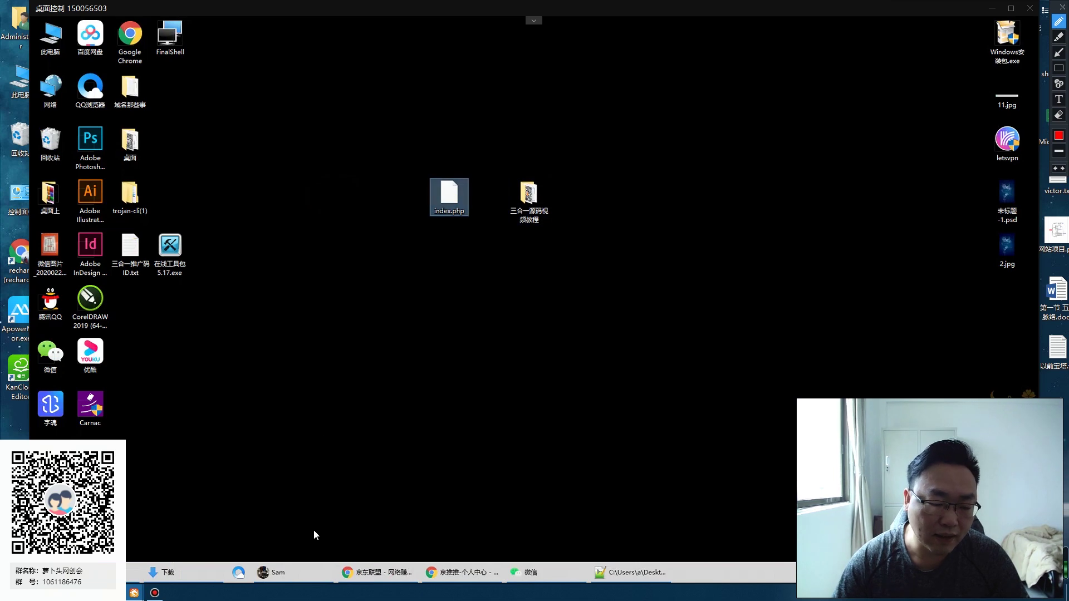
pyautogui.click(462, 573)
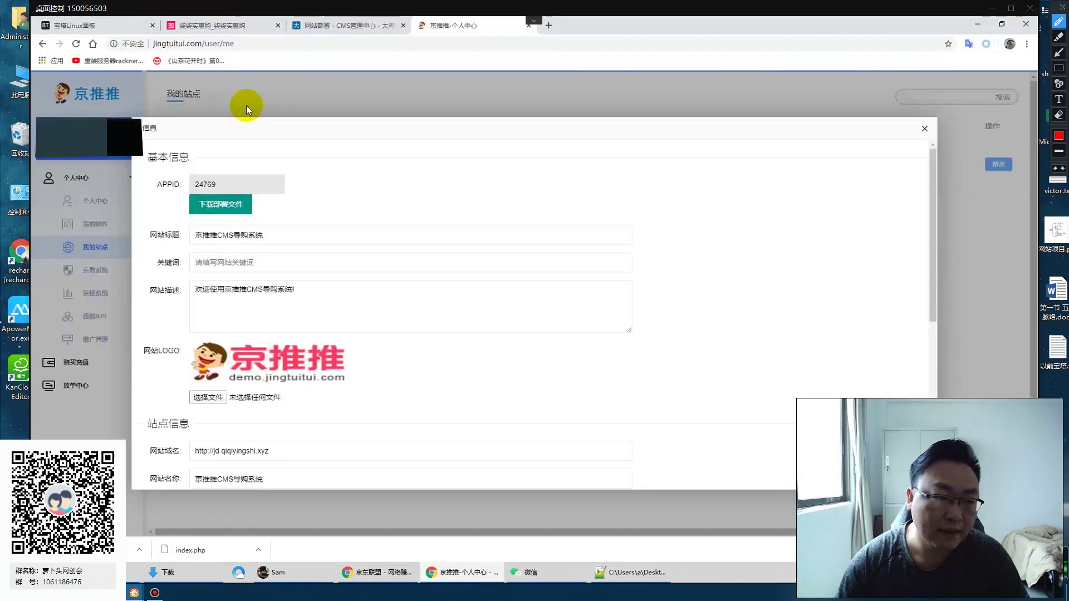
pyautogui.click(72, 25)
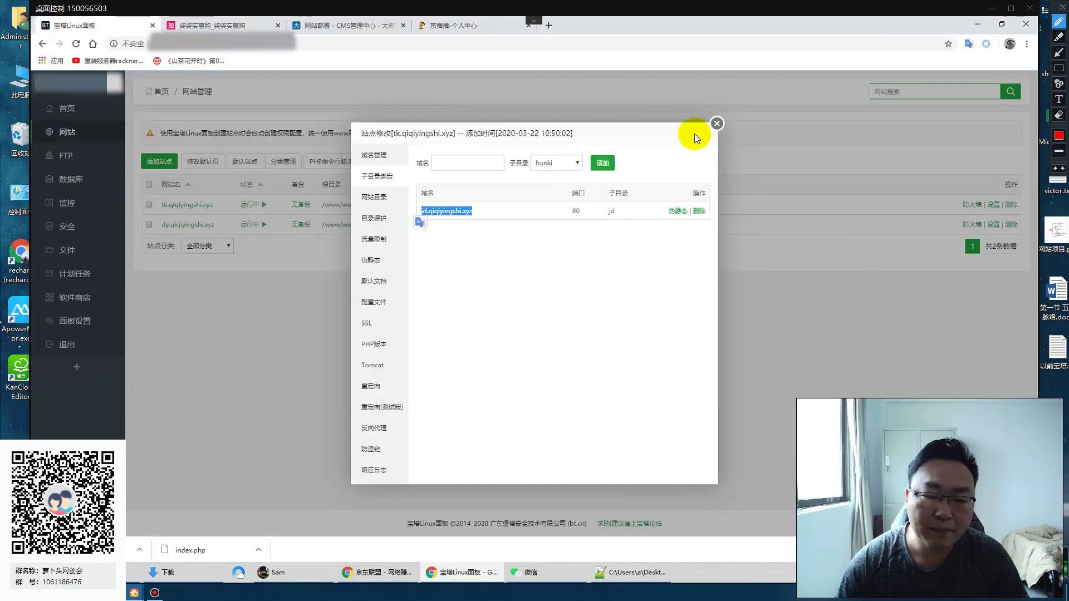
pyautogui.click(717, 123)
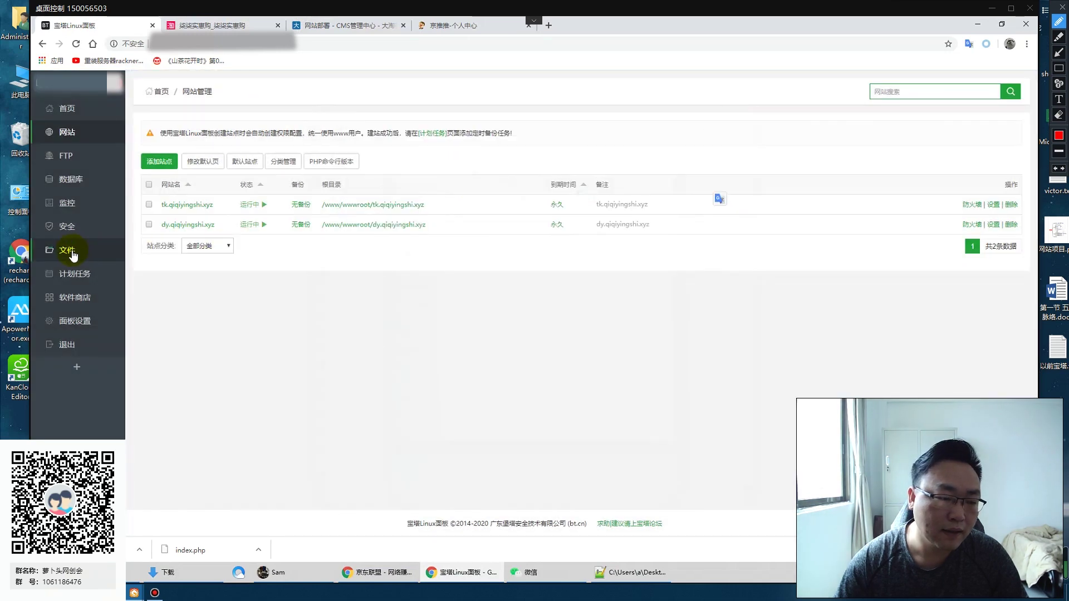
pyautogui.click(72, 251)
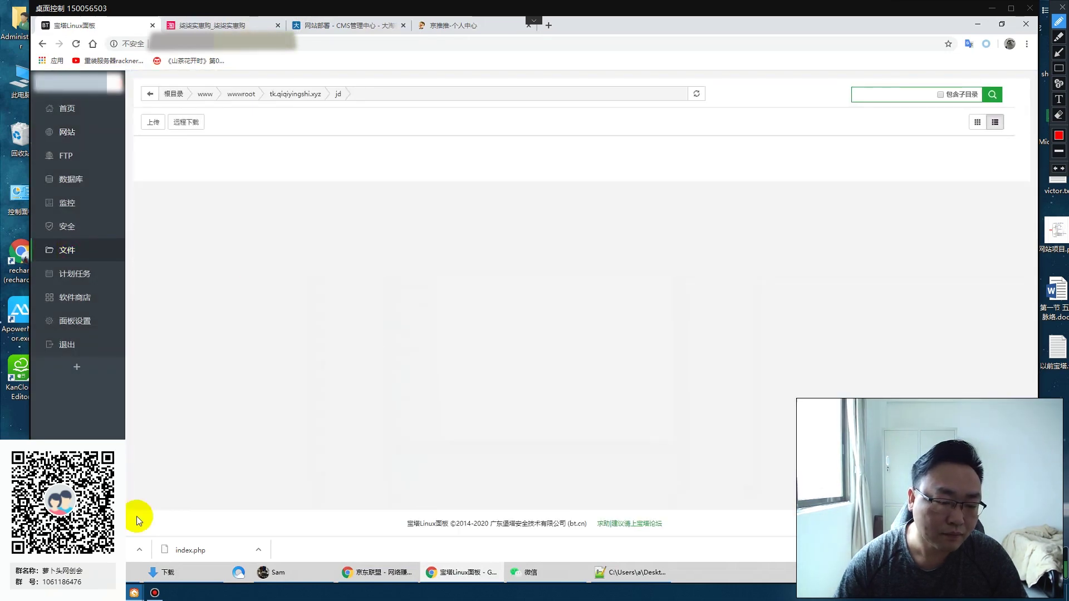
pyautogui.click(142, 512)
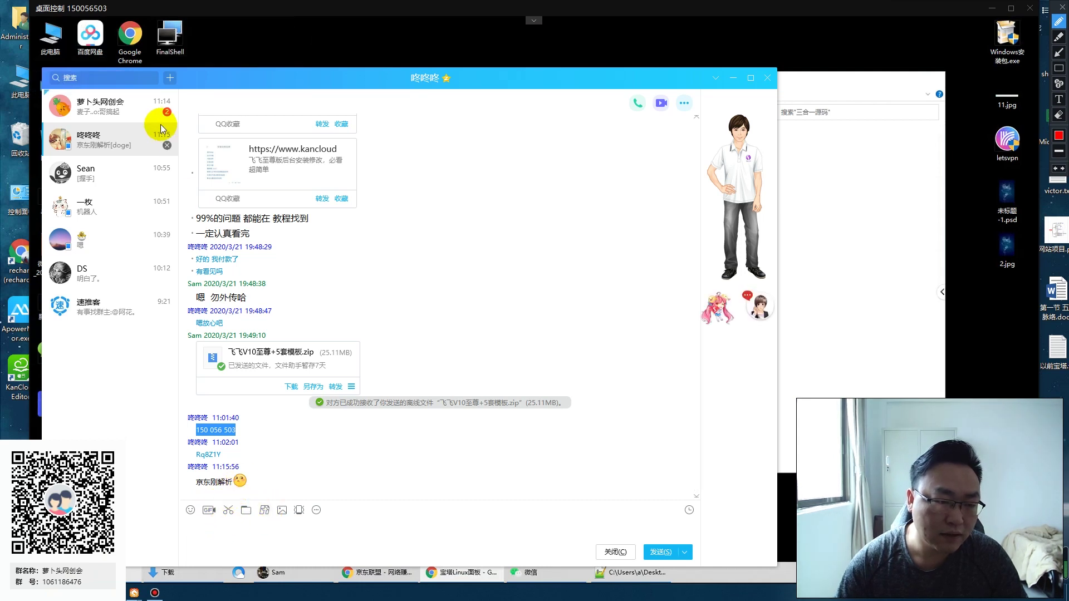
pyautogui.click(119, 110)
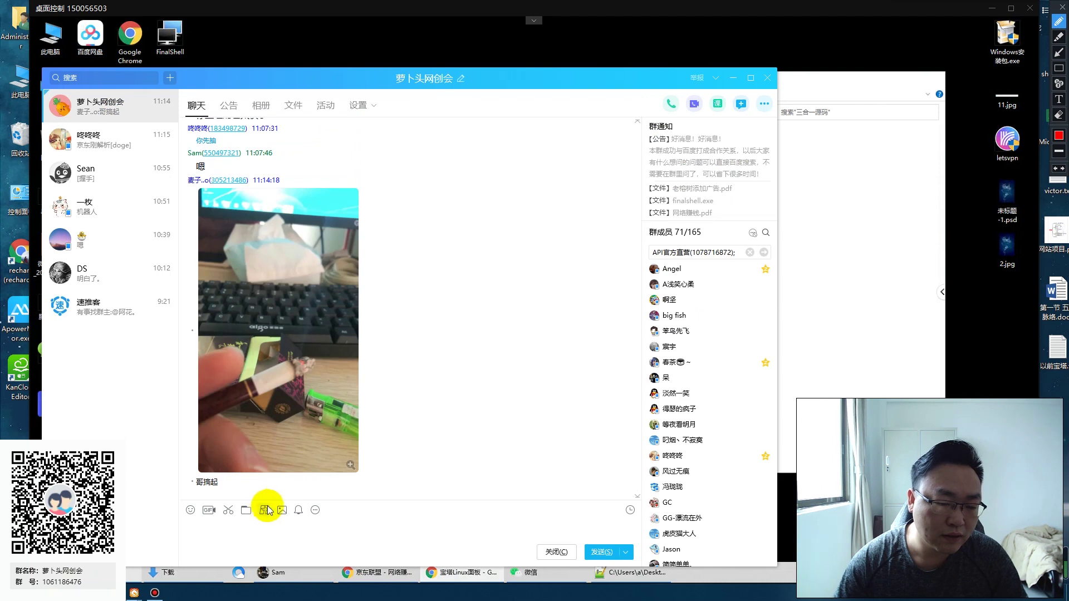
pyautogui.scroll(5, 298, 361)
pyautogui.scroll(-4, 299, 360)
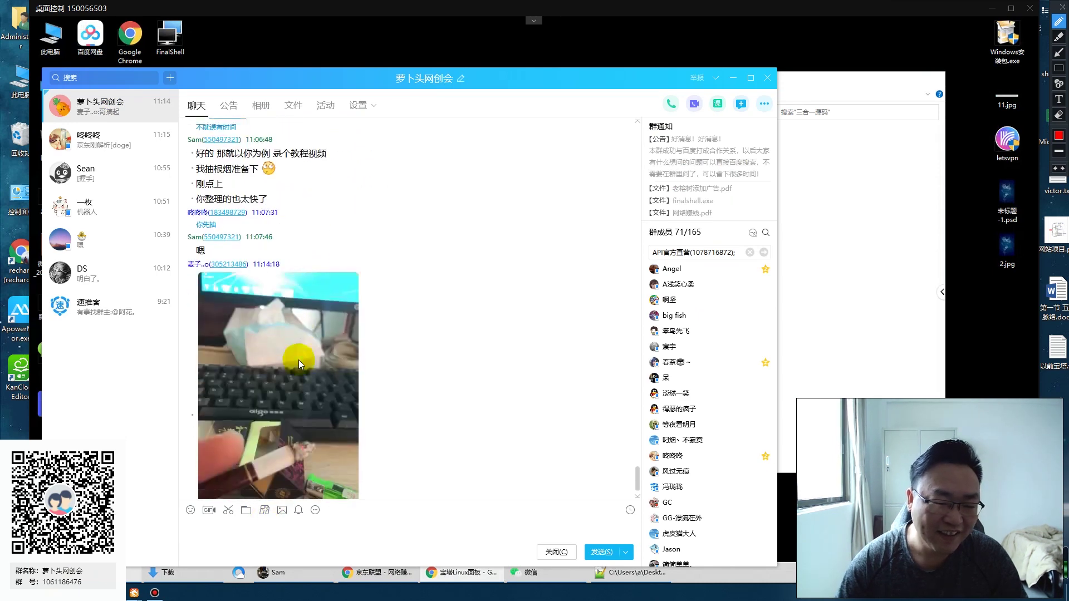
pyautogui.click(806, 272)
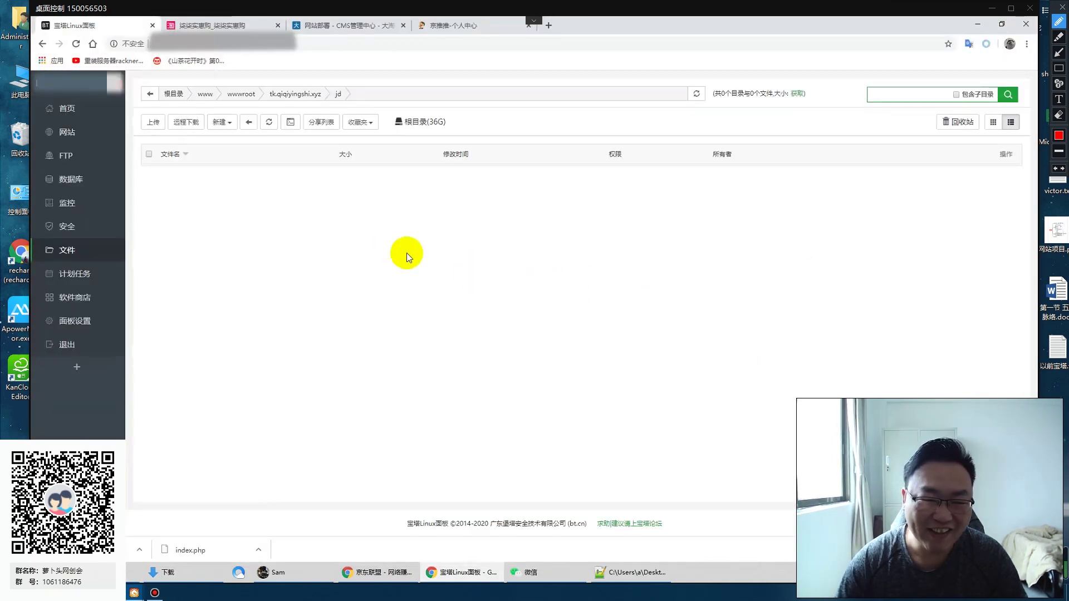
# Step: Upload index.php from the desktop to the /www/wwwroot/tk.qiqiyingshi.xyz/jd folder on the server
pyautogui.click(245, 215)
pyautogui.click(150, 122)
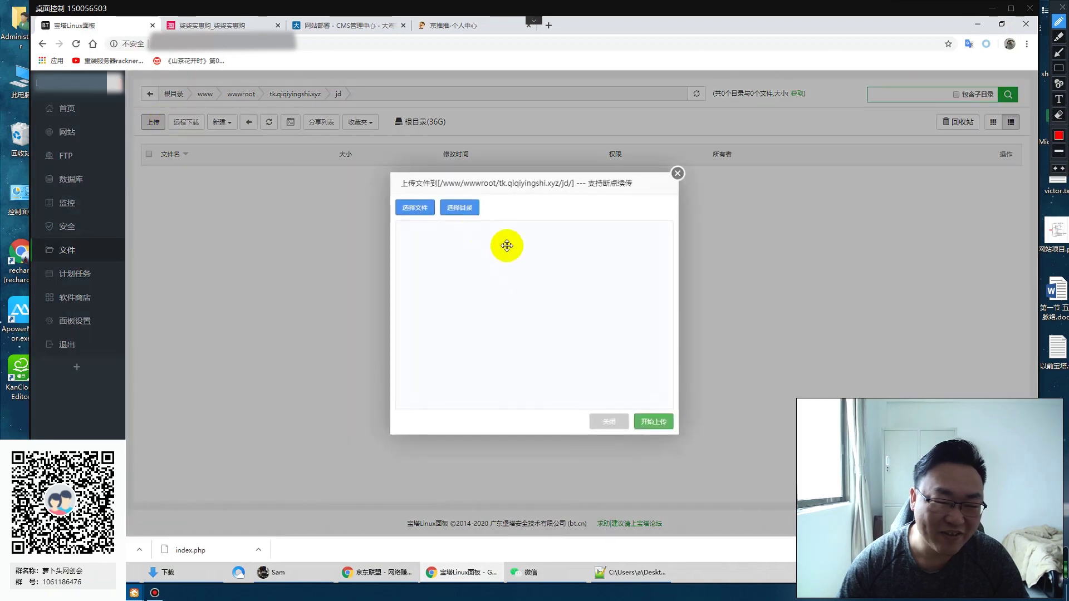
pyautogui.click(426, 209)
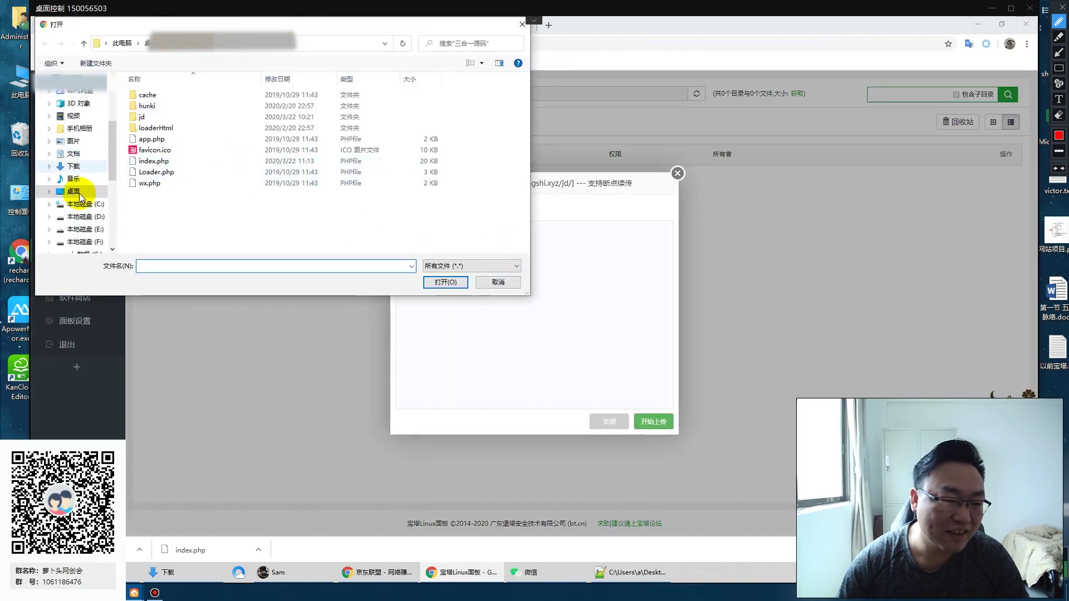
pyautogui.click(78, 191)
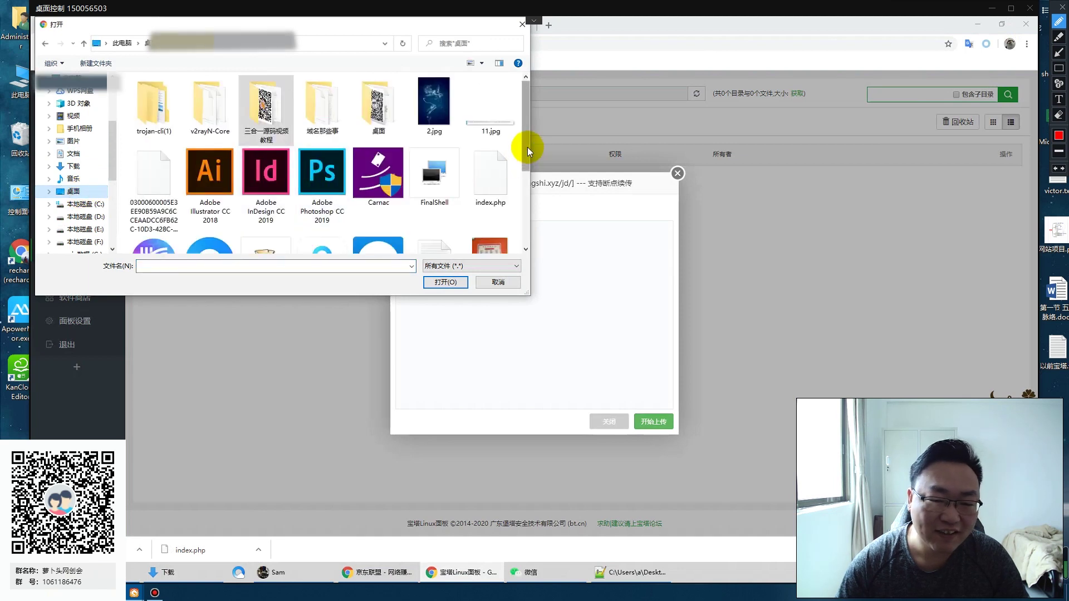
pyautogui.scroll(-1, 527, 158)
pyautogui.click(496, 153)
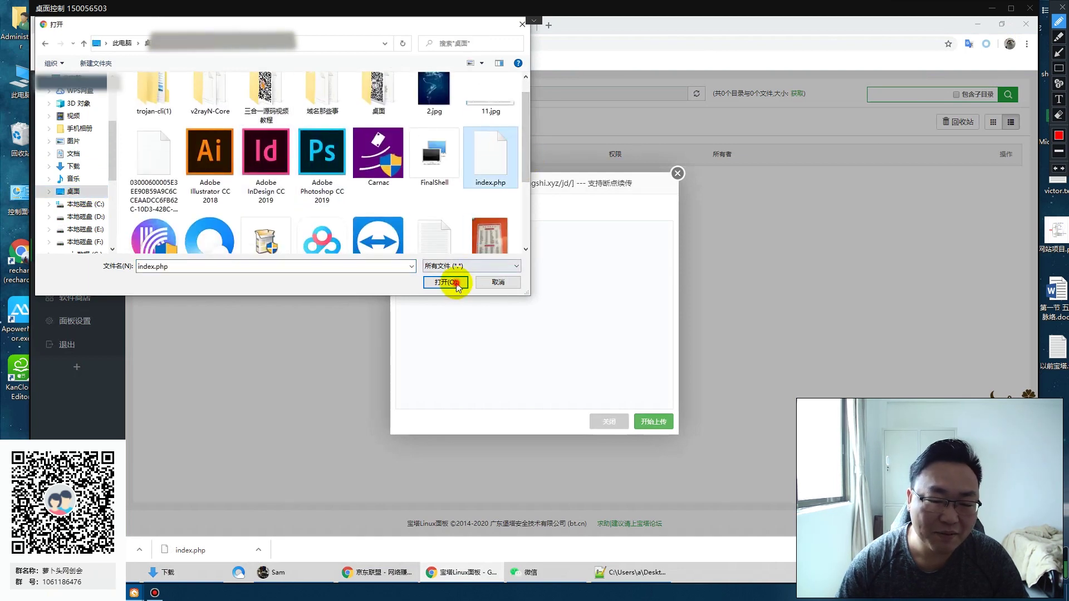
pyautogui.click(456, 283)
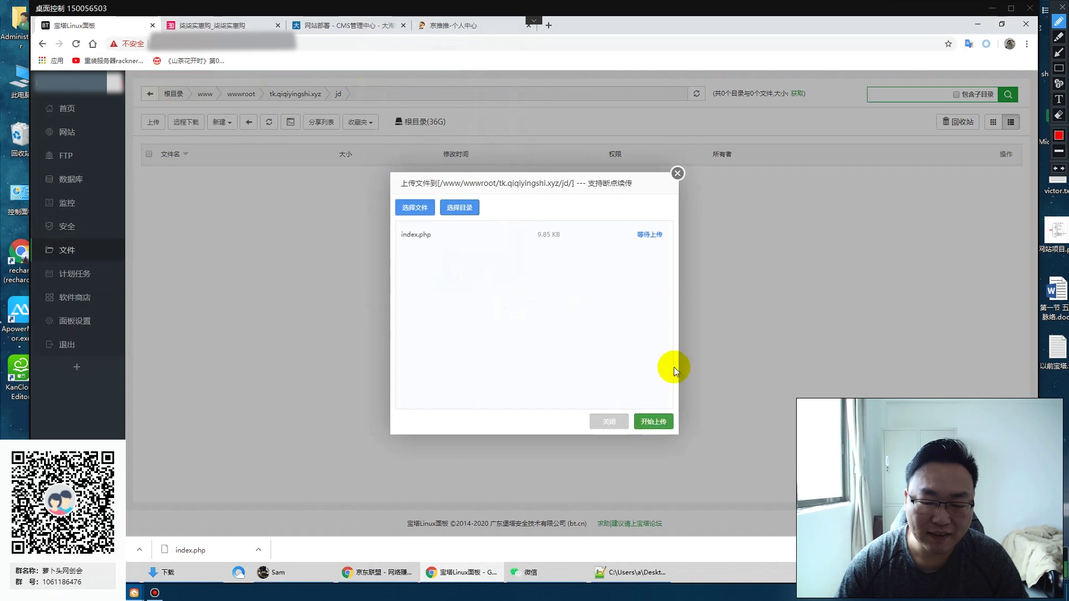
pyautogui.click(663, 426)
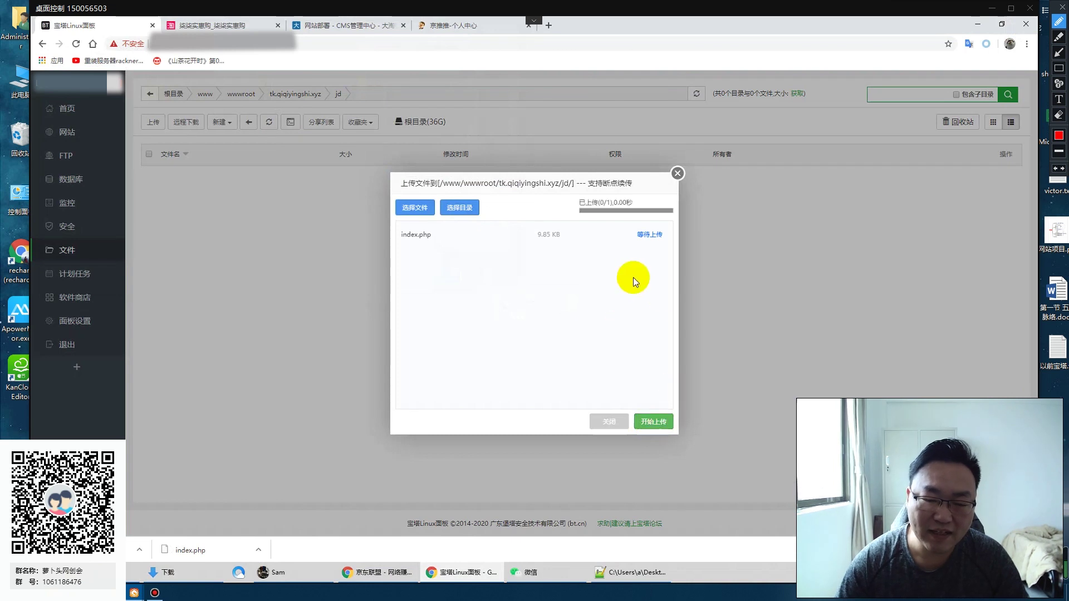
pyautogui.click(678, 171)
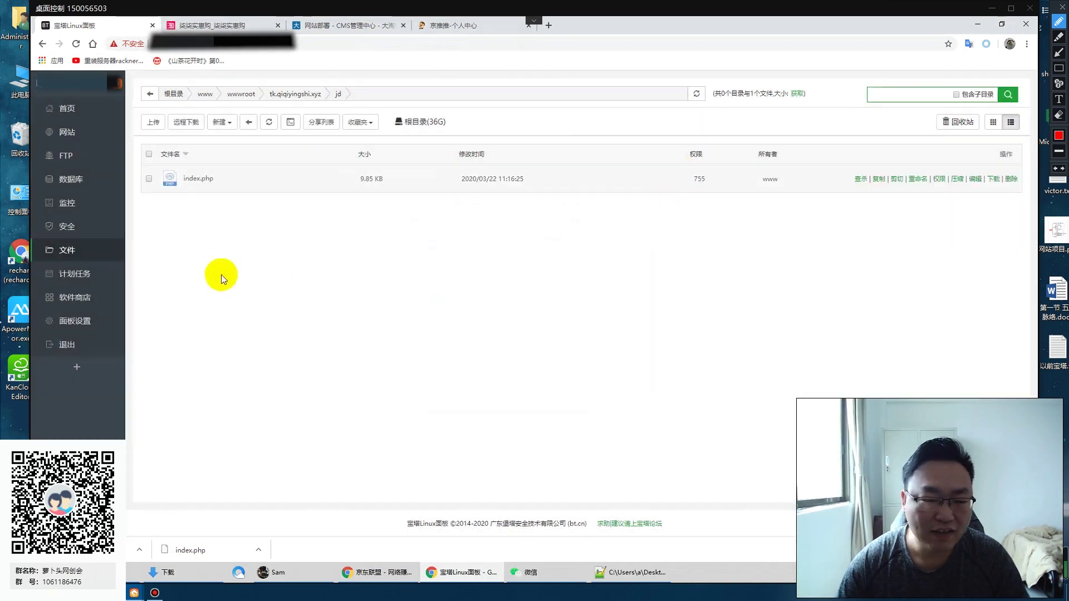
# Step: Open body.html from the hunki/hunkihtml/pc folder of tk.qiqiyingshi.xyz in the online text editor
pyautogui.click(66, 251)
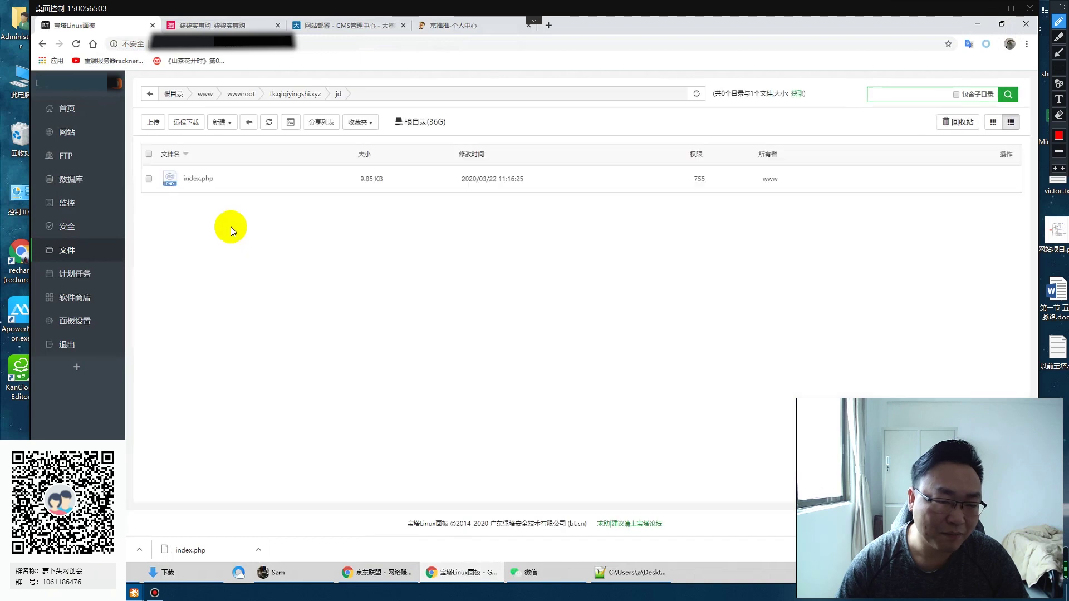
pyautogui.click(290, 95)
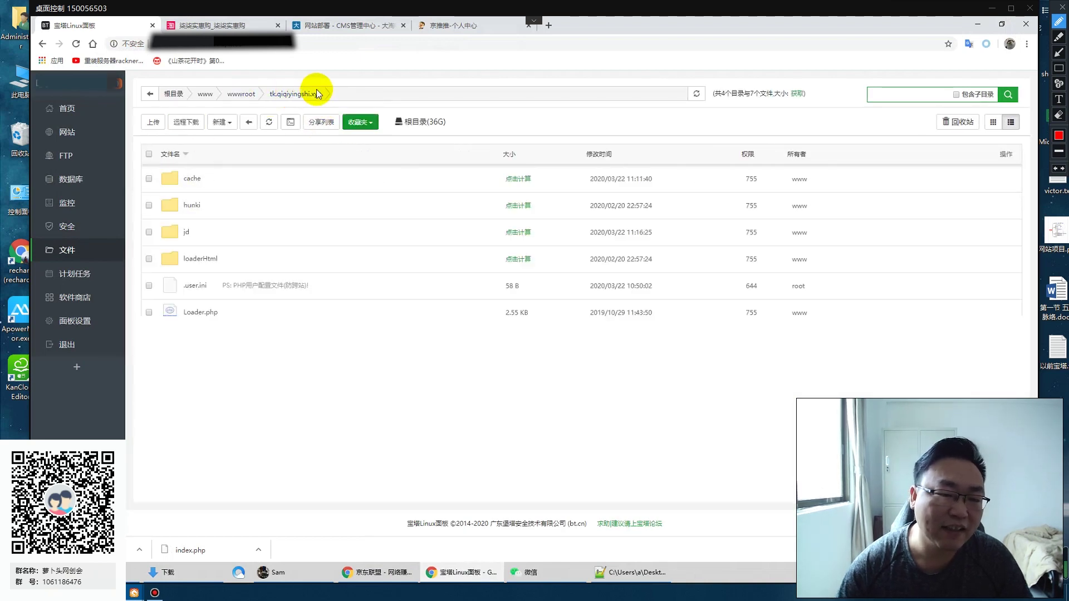
pyautogui.click(195, 206)
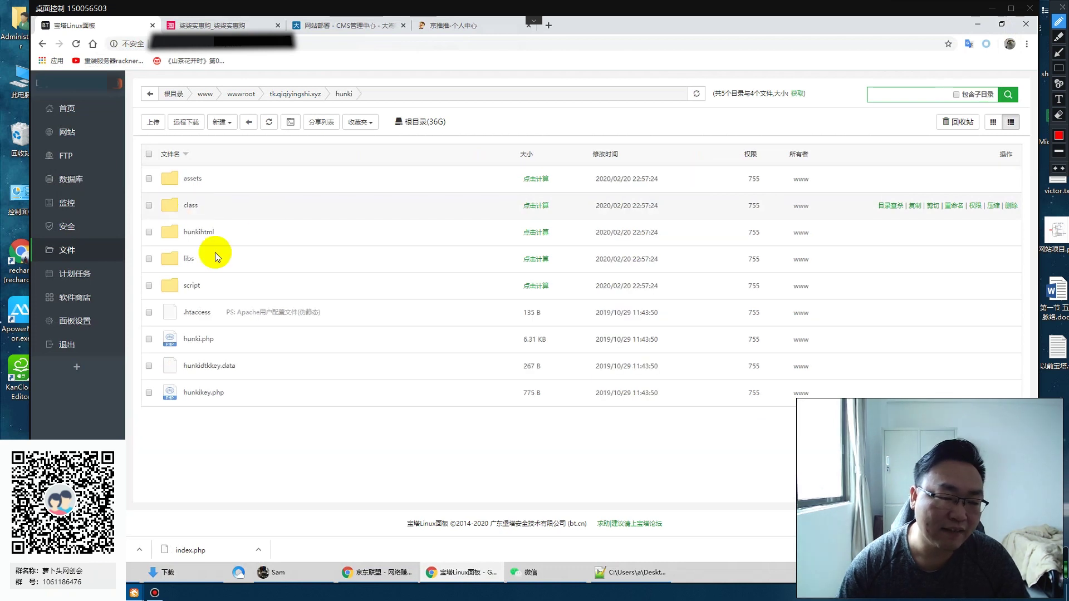
pyautogui.click(172, 233)
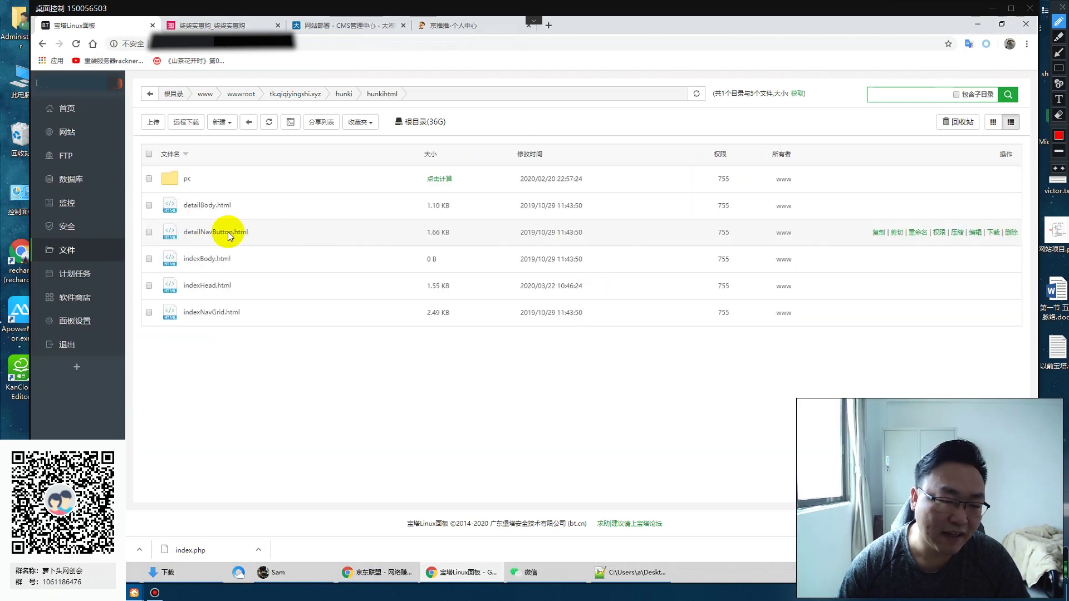
pyautogui.click(167, 177)
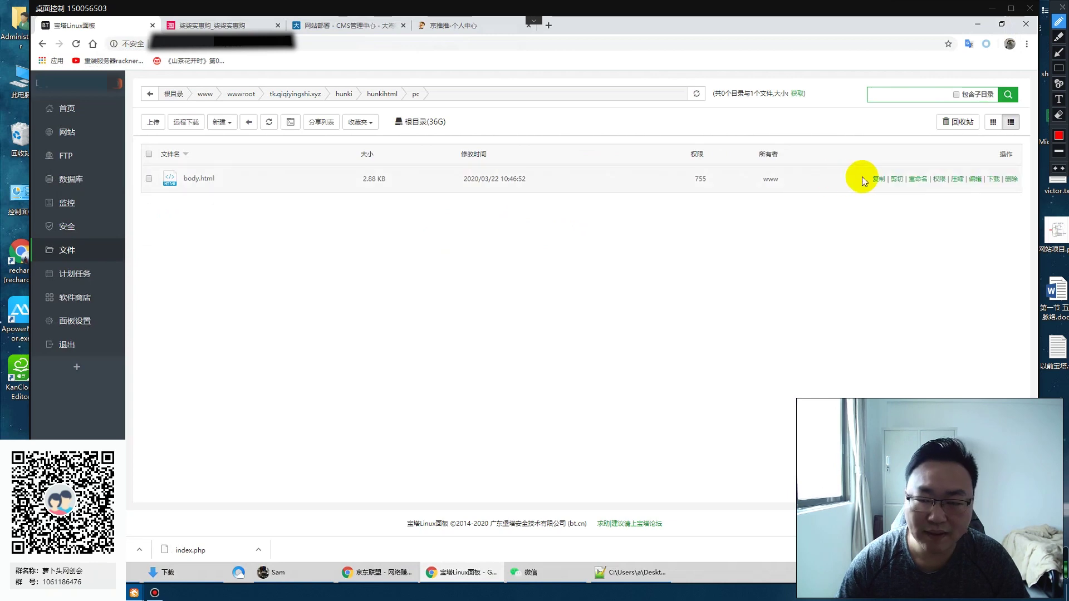
pyautogui.click(975, 179)
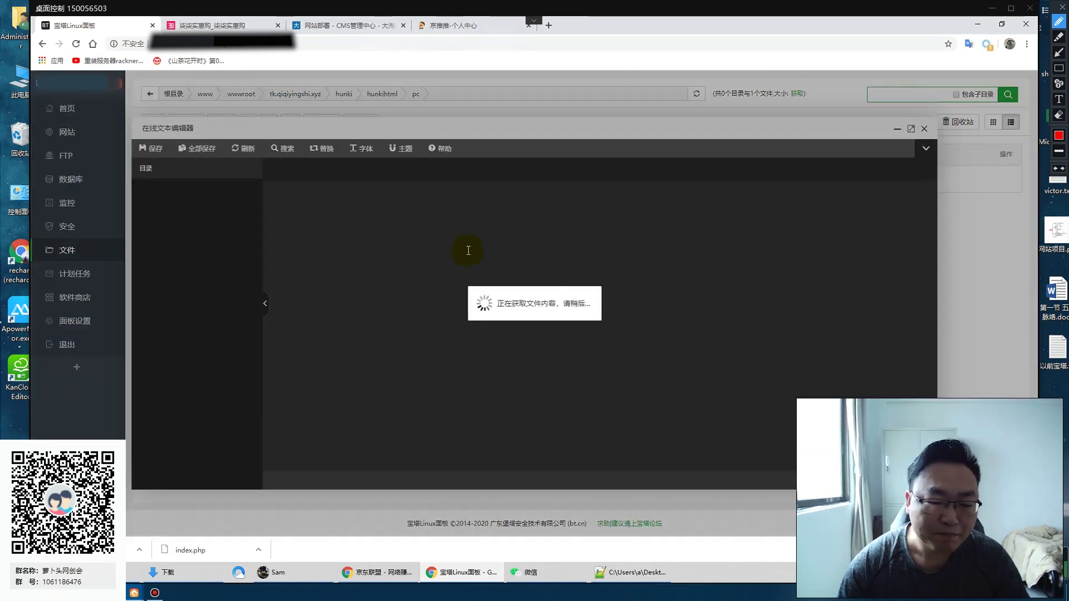
pyautogui.scroll(-2, 385, 341)
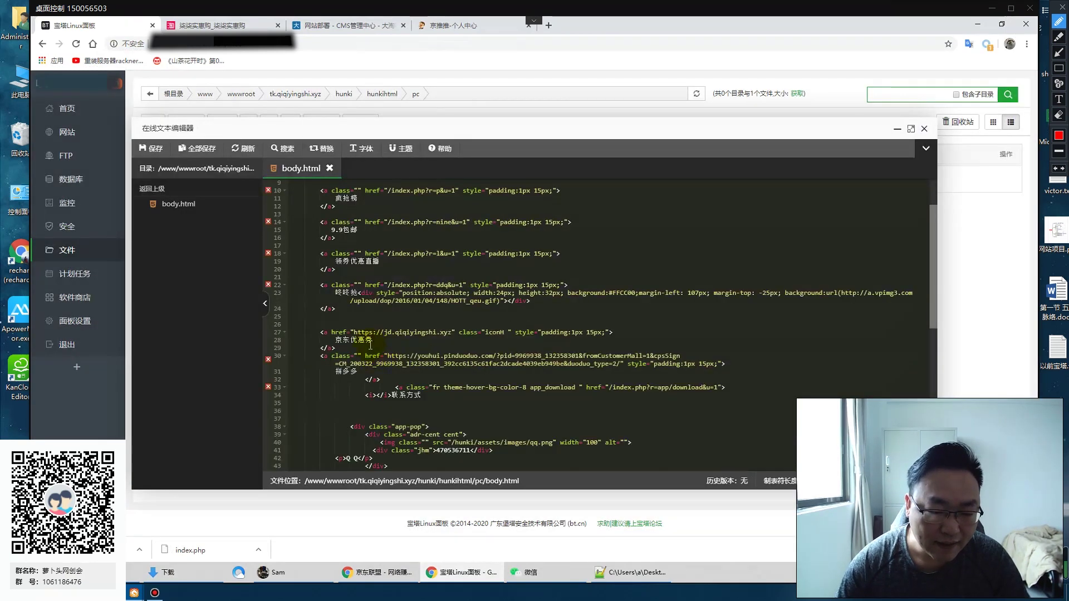
pyautogui.click(353, 332)
pyautogui.moveTo(443, 327); pyautogui.dragTo(452, 332)
pyautogui.click(393, 347)
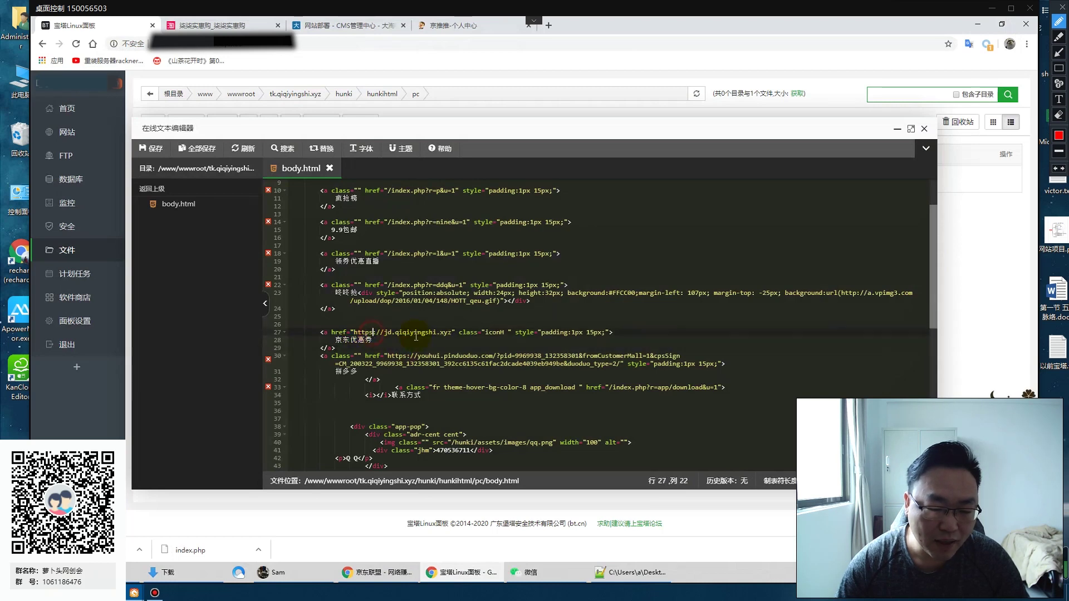
pyautogui.press('BackSpace')
pyautogui.click(154, 149)
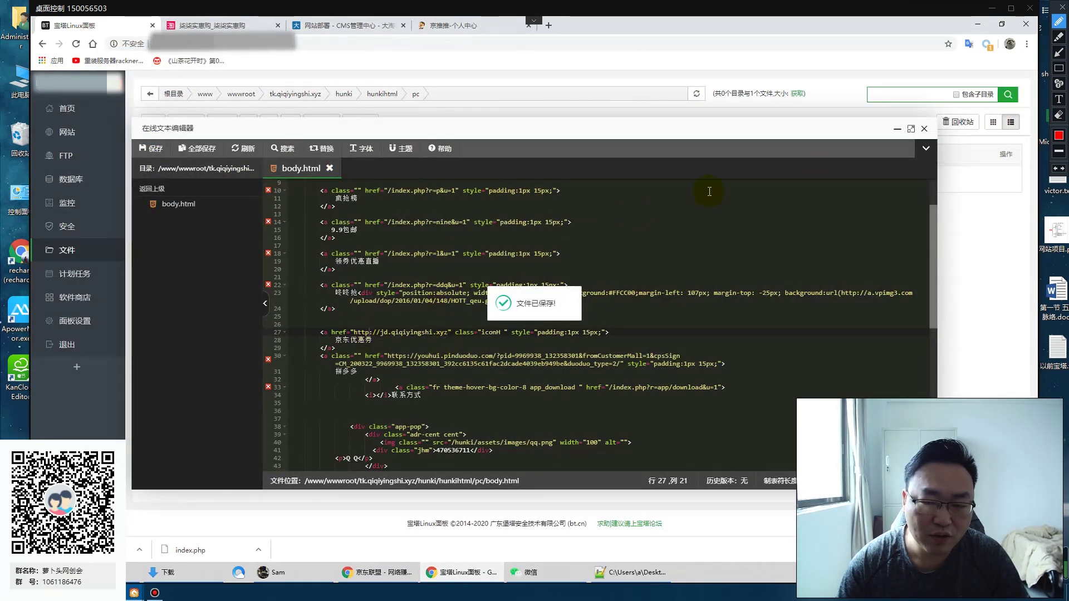
pyautogui.click(924, 129)
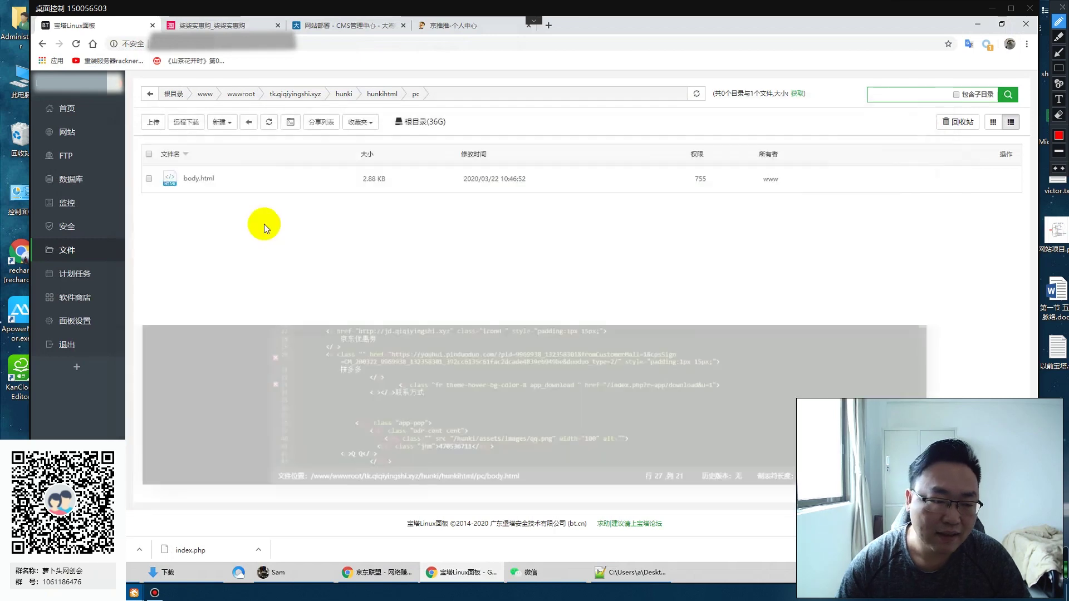
pyautogui.click(150, 94)
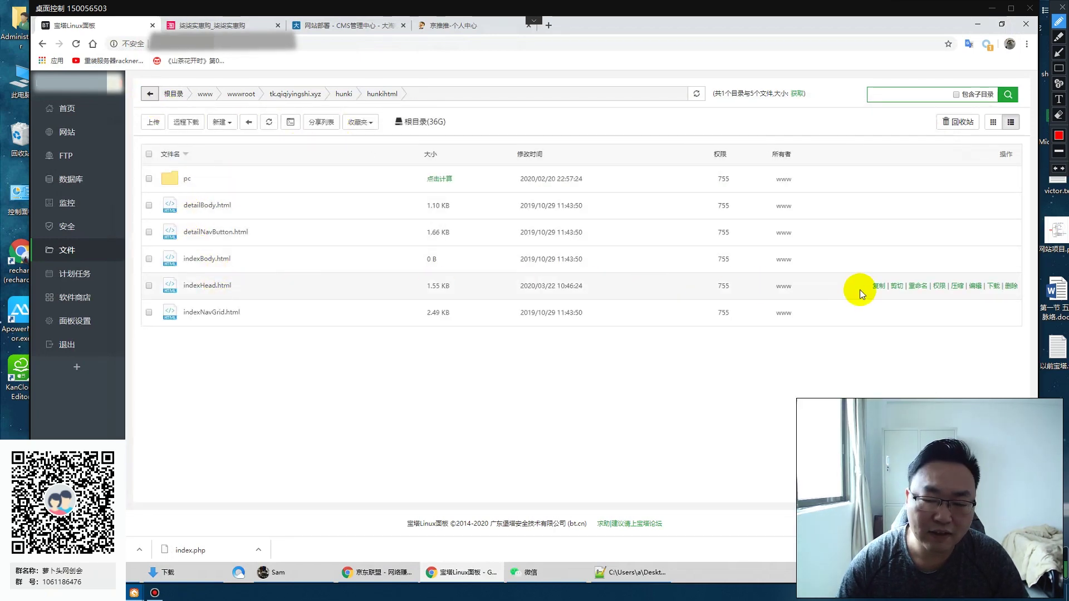
pyautogui.click(975, 286)
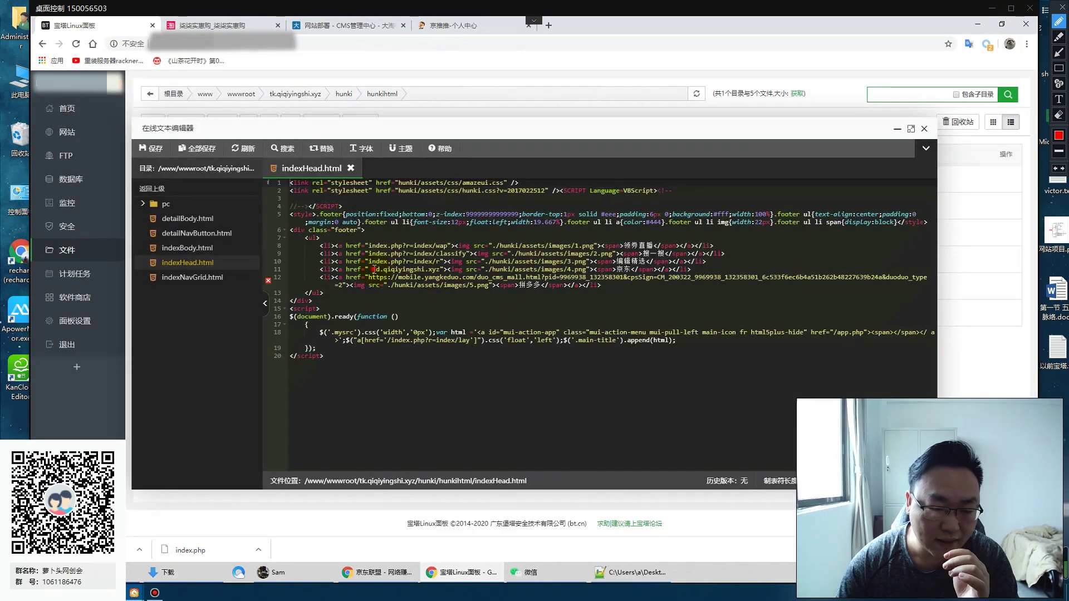
pyautogui.click(373, 269)
pyautogui.write('http')
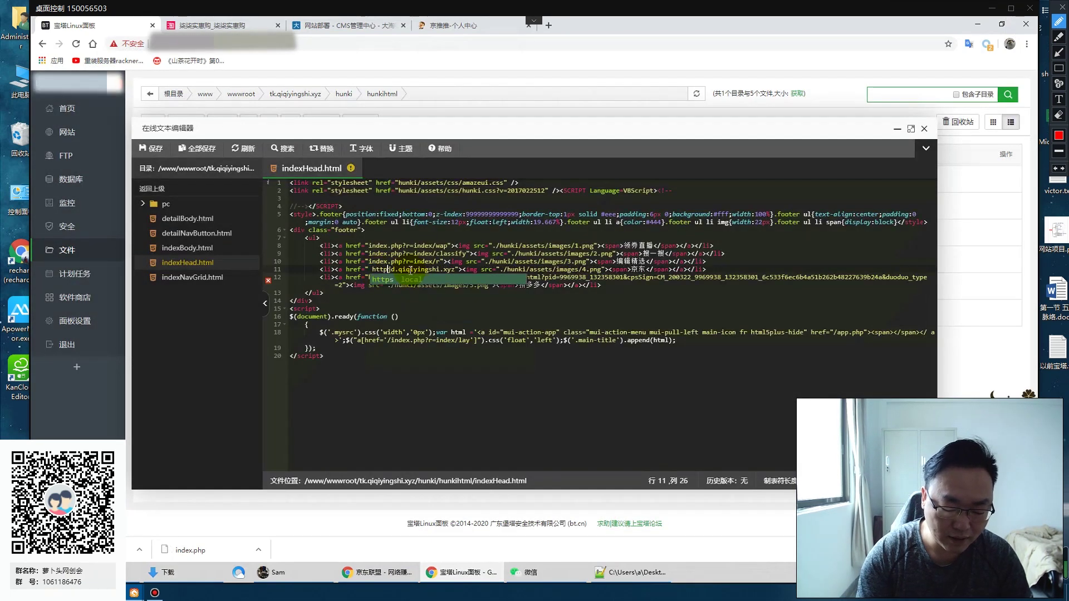
pyautogui.write('://')
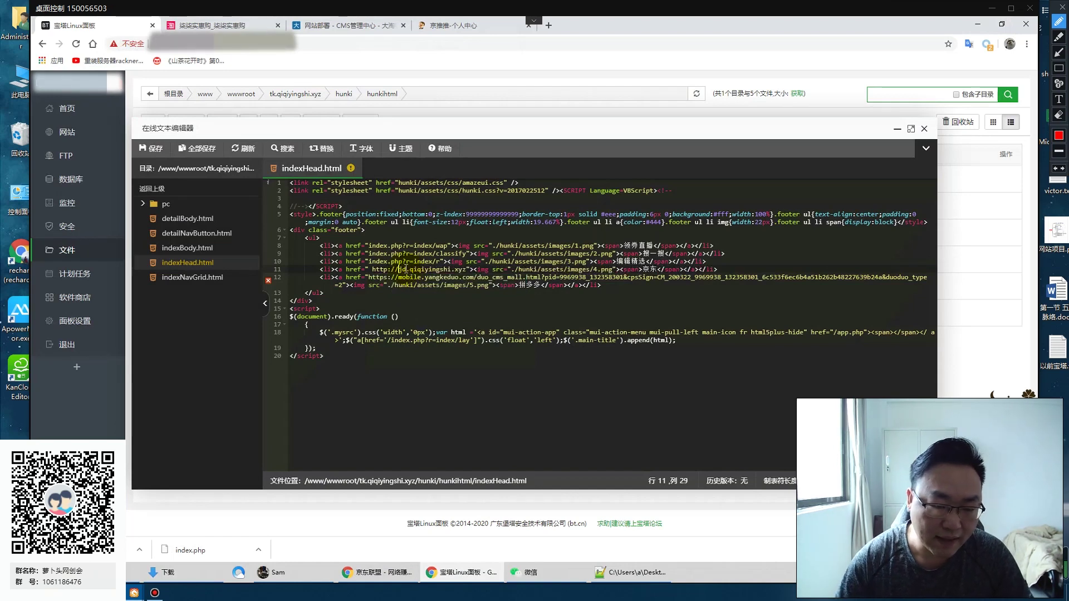
pyautogui.click(373, 269)
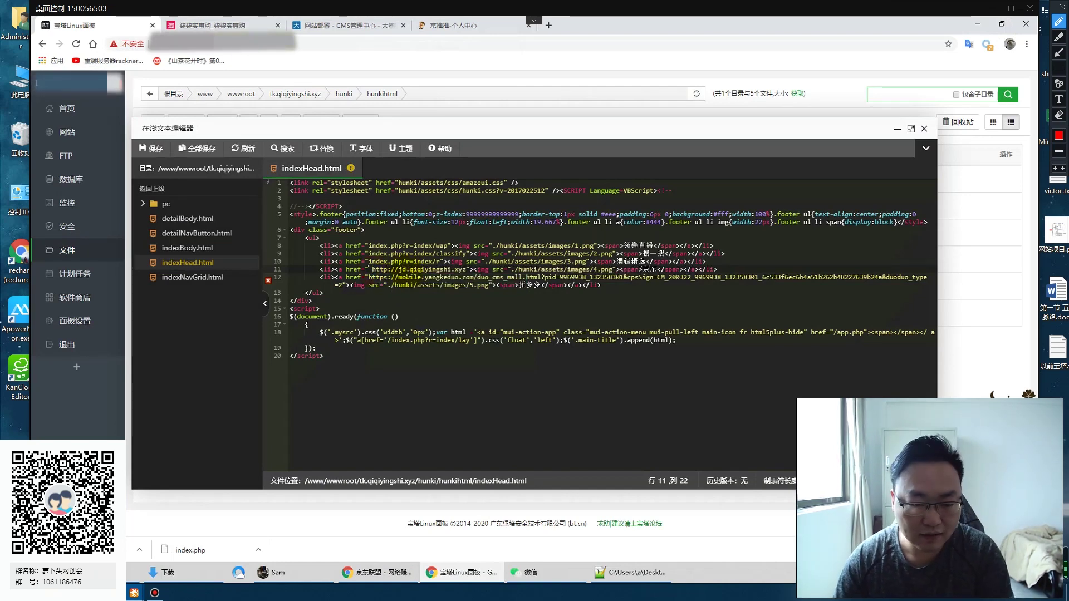
pyautogui.press('BackSpace')
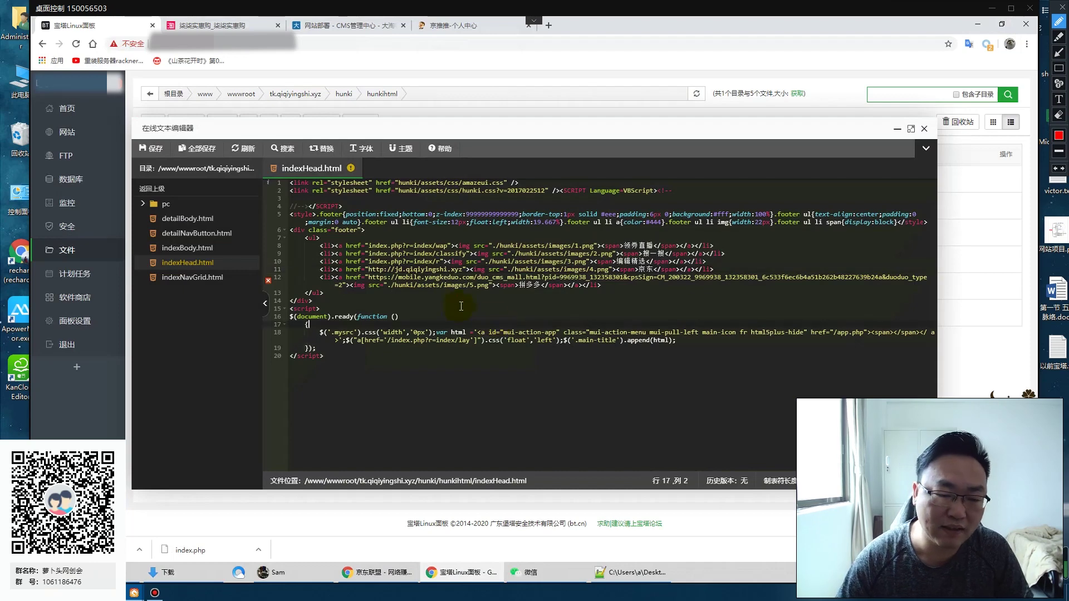
pyautogui.click(154, 149)
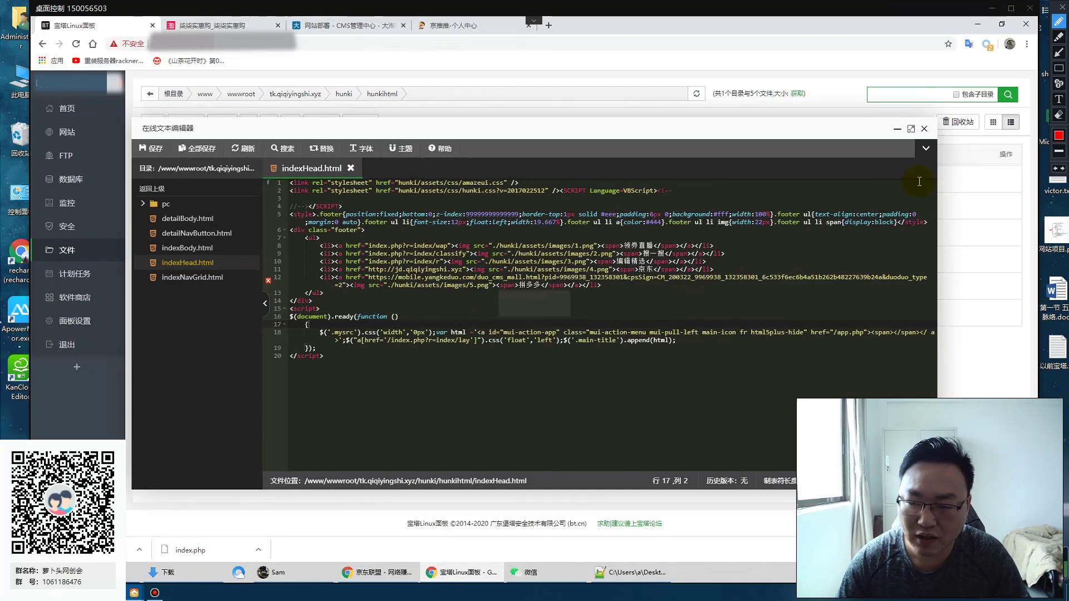
pyautogui.click(925, 130)
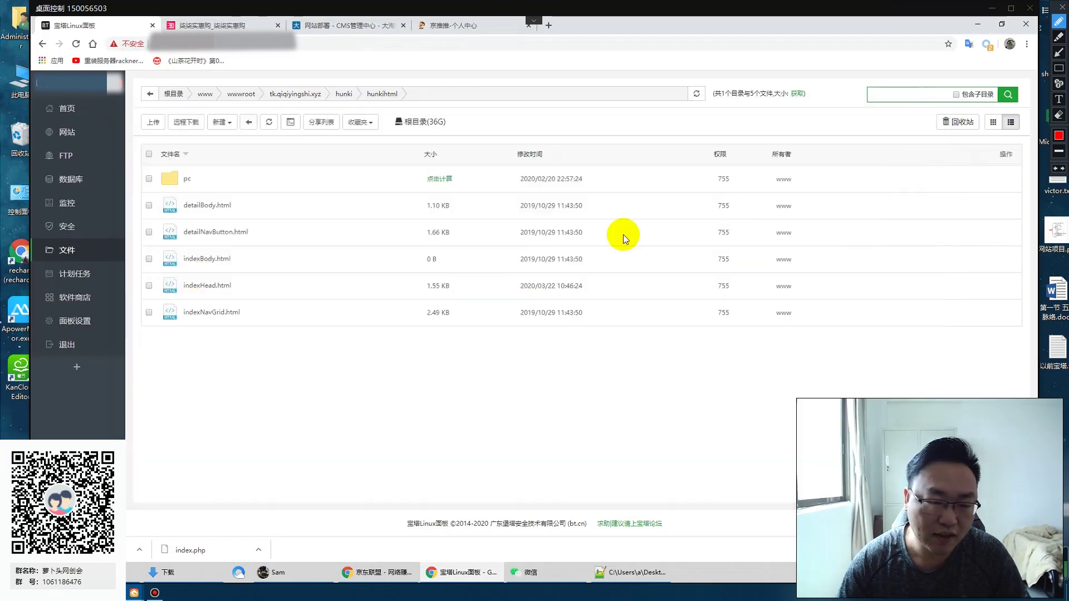
# Step: Copy the address tk.qiqiyingshi.xyz from the shop homepage and load it in a new browser tab
pyautogui.click(226, 26)
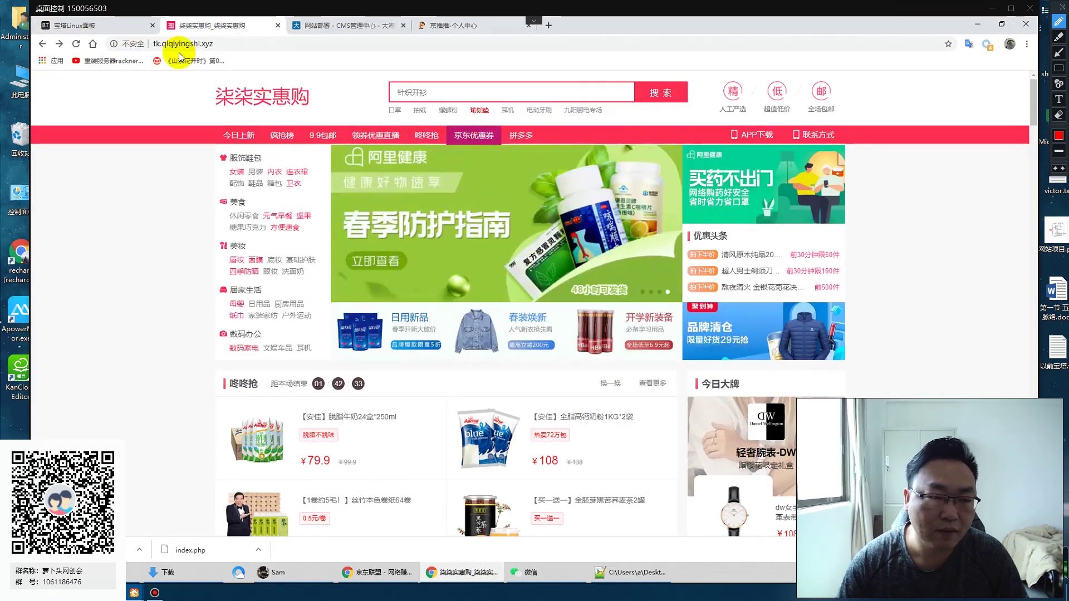
pyautogui.hotkey('ctrl', 'a')
pyautogui.hotkey('ctrl', 'c')
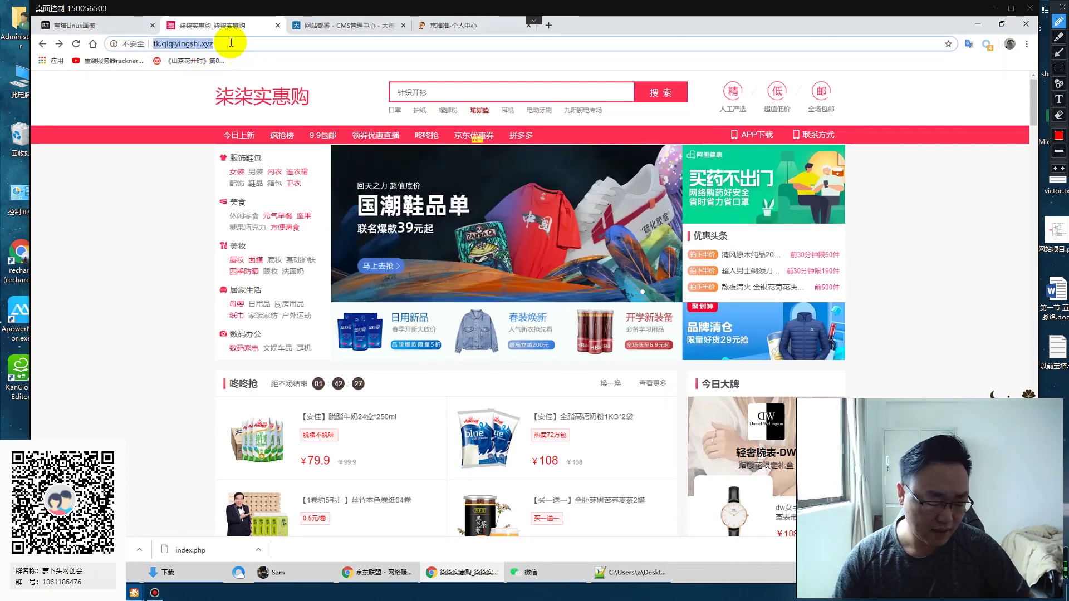
pyautogui.click(549, 26)
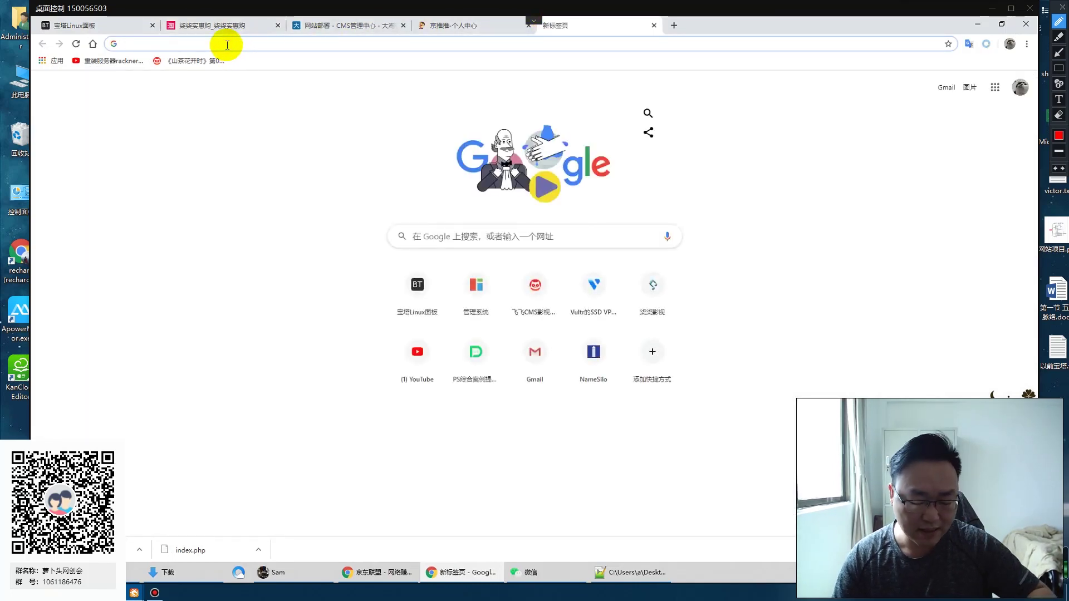
pyautogui.hotkey('ctrl', 'v')
pyautogui.press('Return')
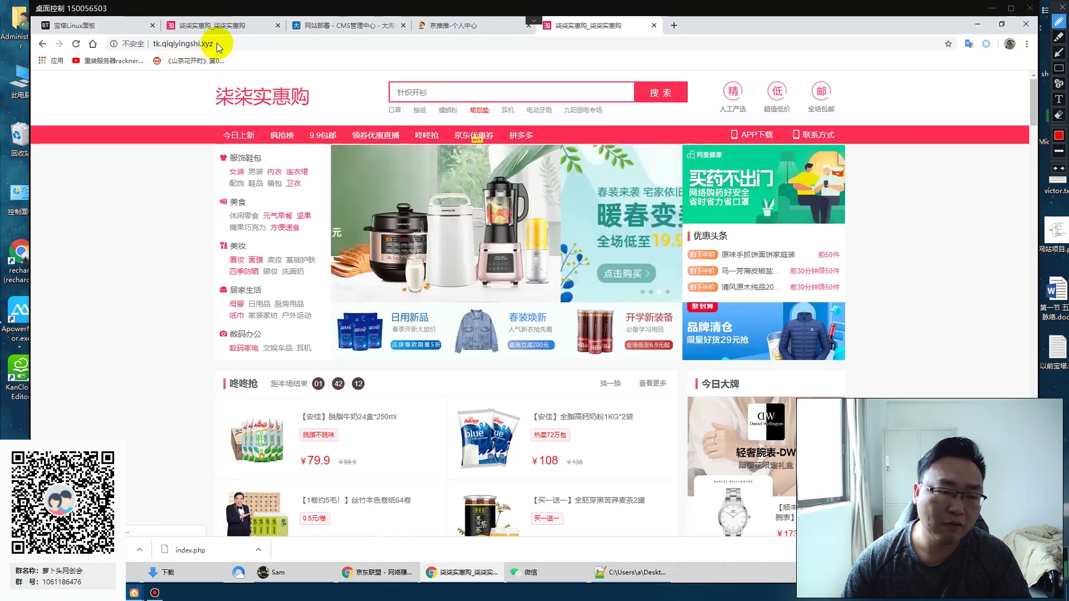
# Step: Copy the site's address, send it to the contact in the QQ chat and return to the shop homepage
pyautogui.click(162, 43)
pyautogui.press('super+c')
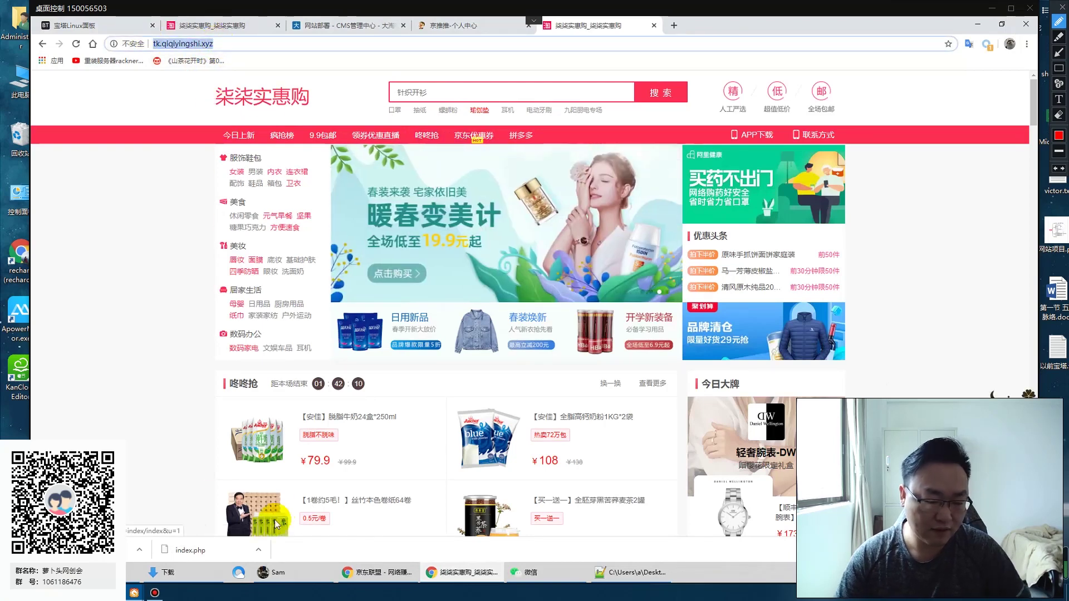
pyautogui.click(238, 572)
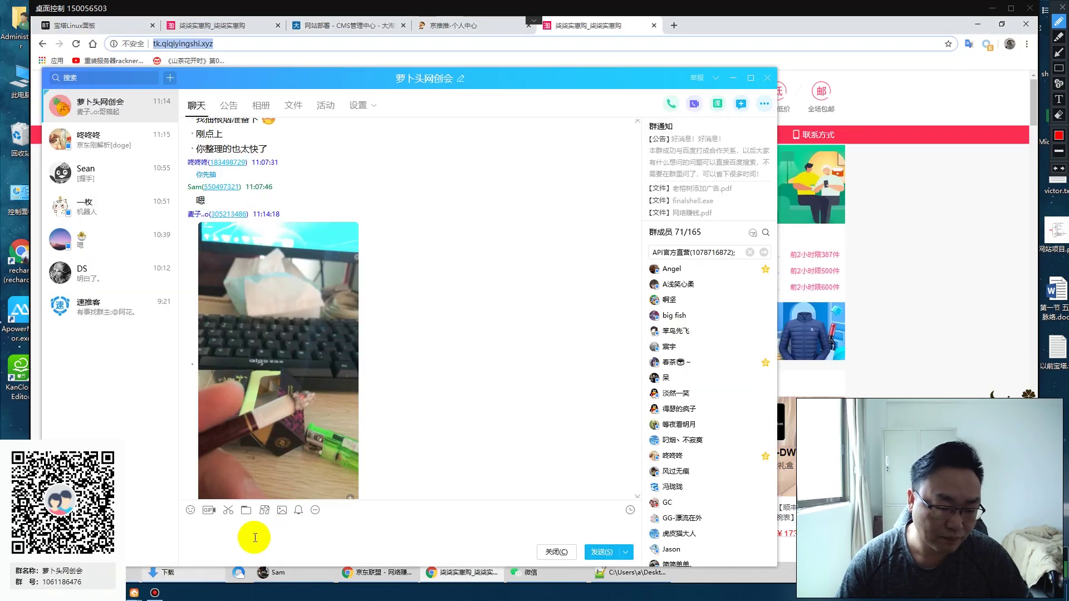
pyautogui.click(115, 136)
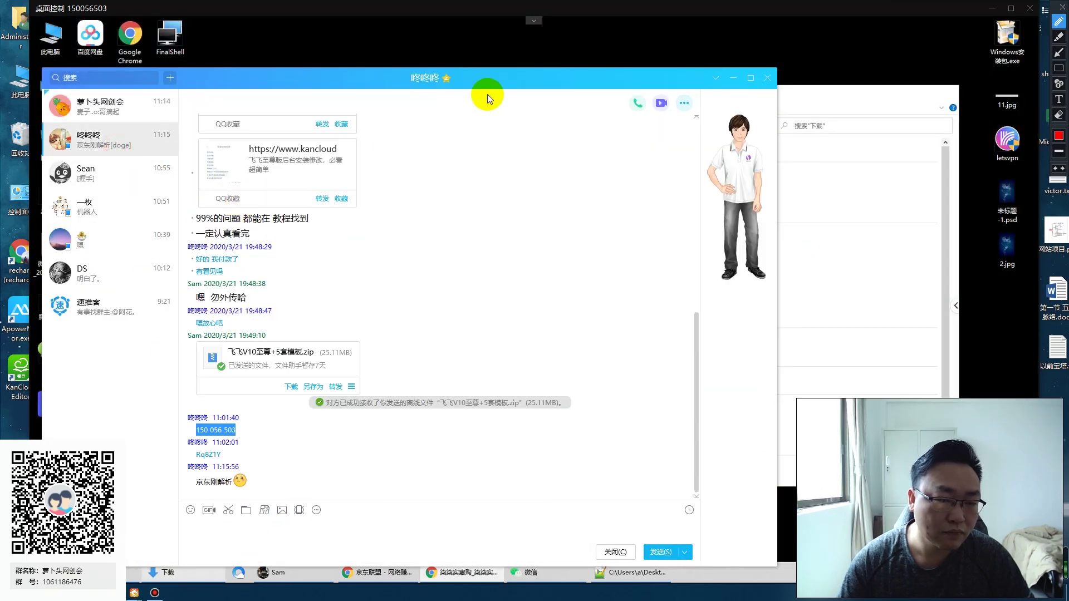
pyautogui.click(734, 78)
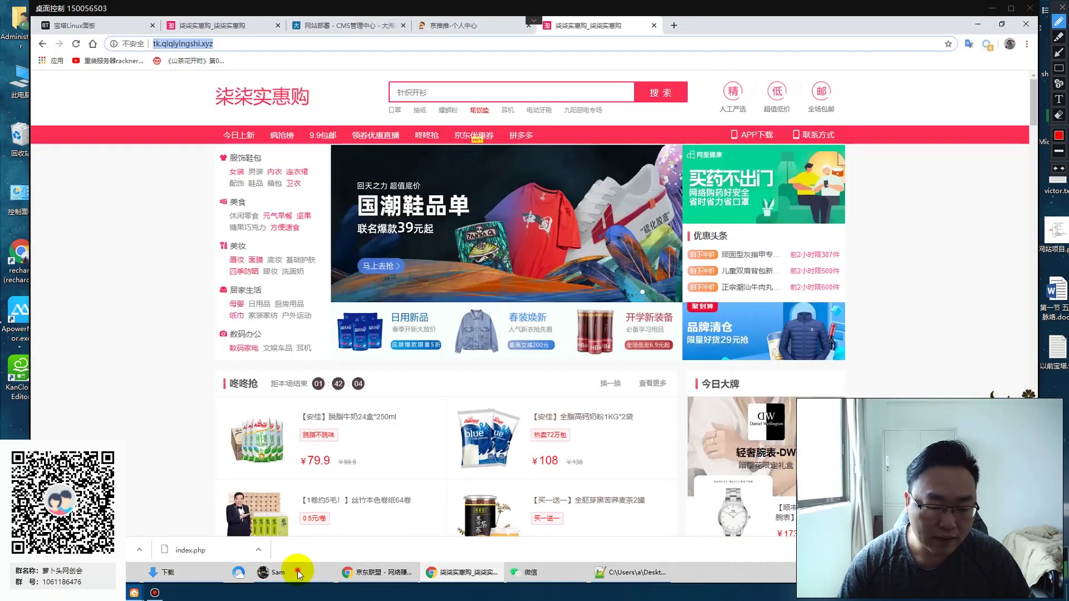
pyautogui.click(299, 569)
pyautogui.rightClick(676, 461)
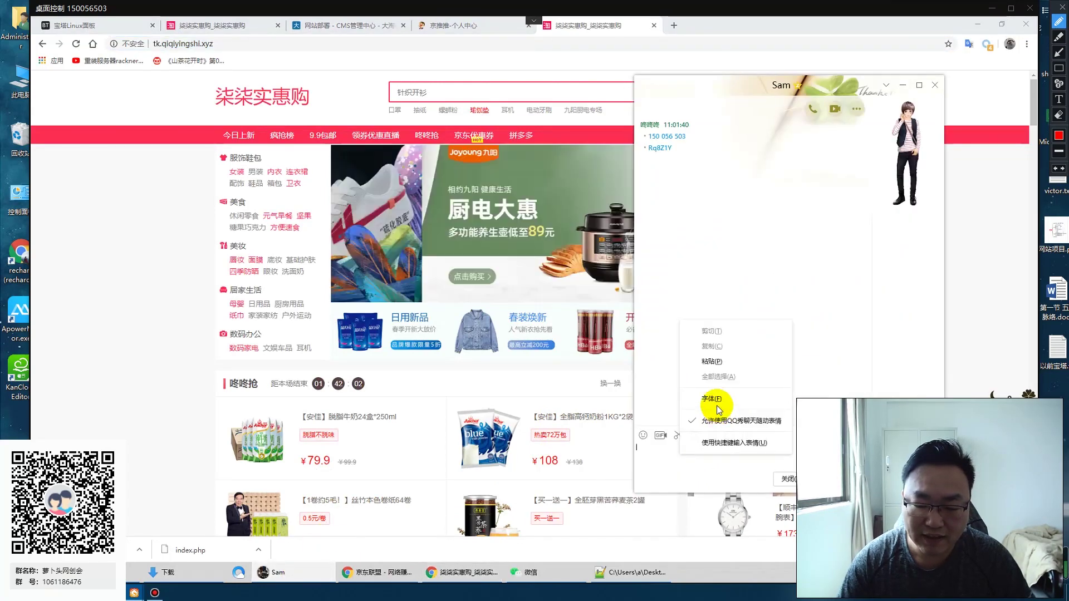
pyautogui.click(711, 353)
pyautogui.press('Return')
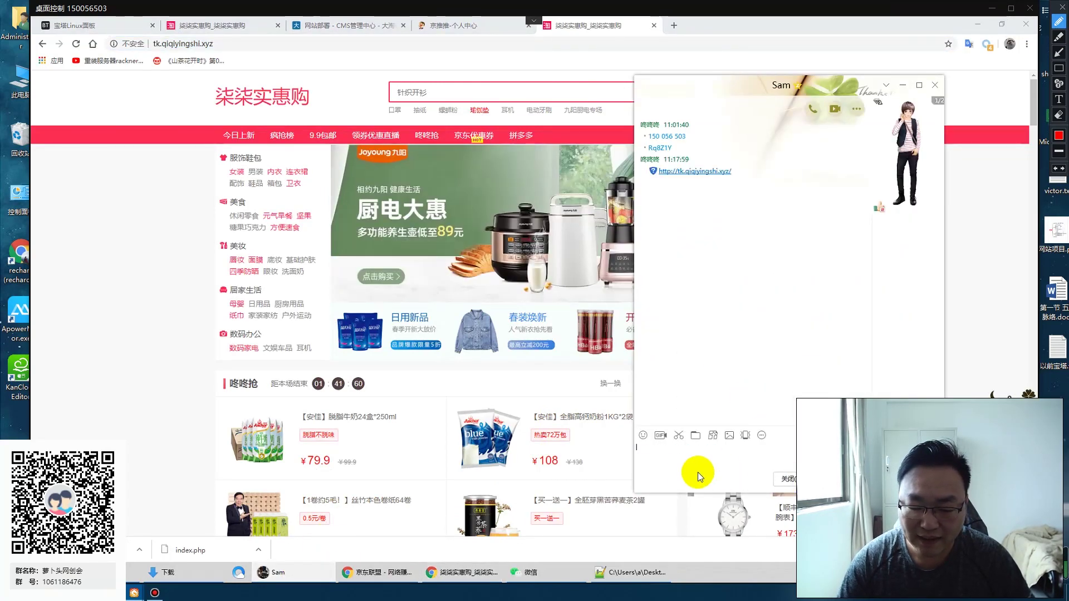
pyautogui.click(377, 119)
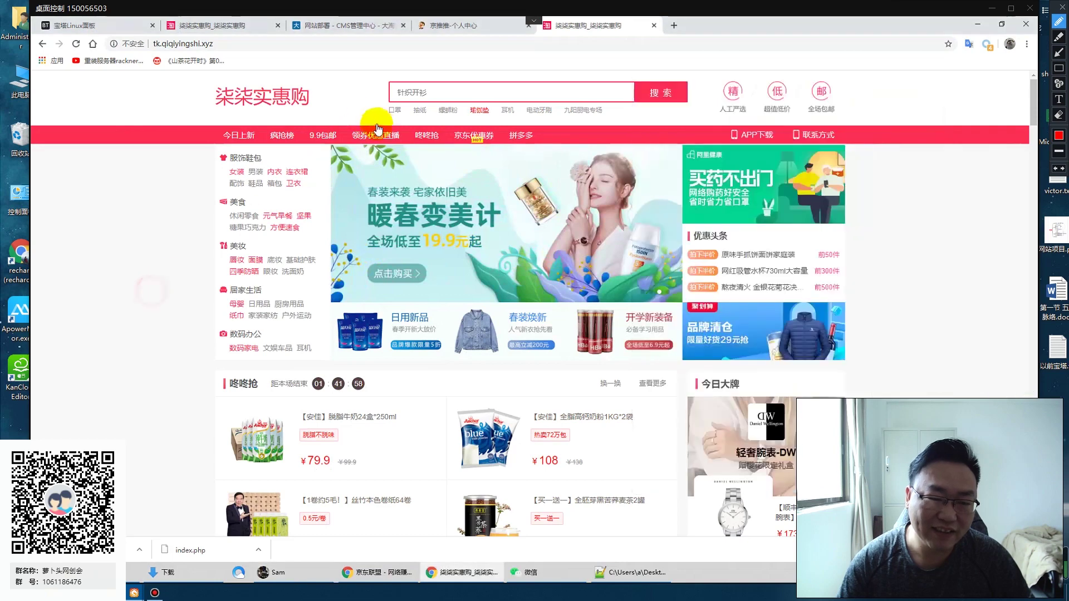
# Step: Test the 京东优惠券 link in the shop's navigation bar and go back to the homepage
pyautogui.click(471, 136)
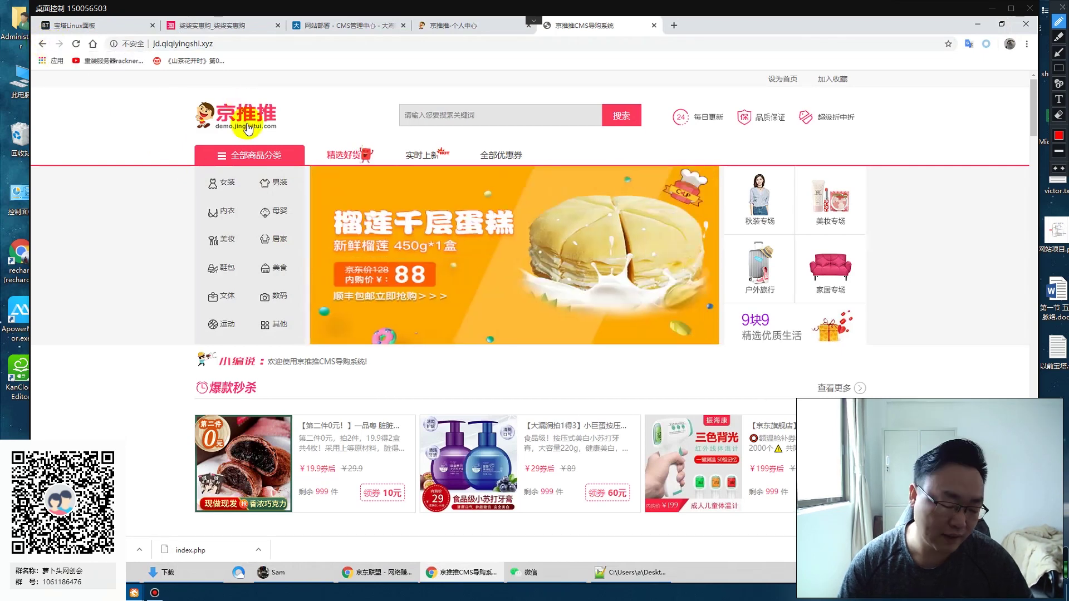
pyautogui.click(43, 43)
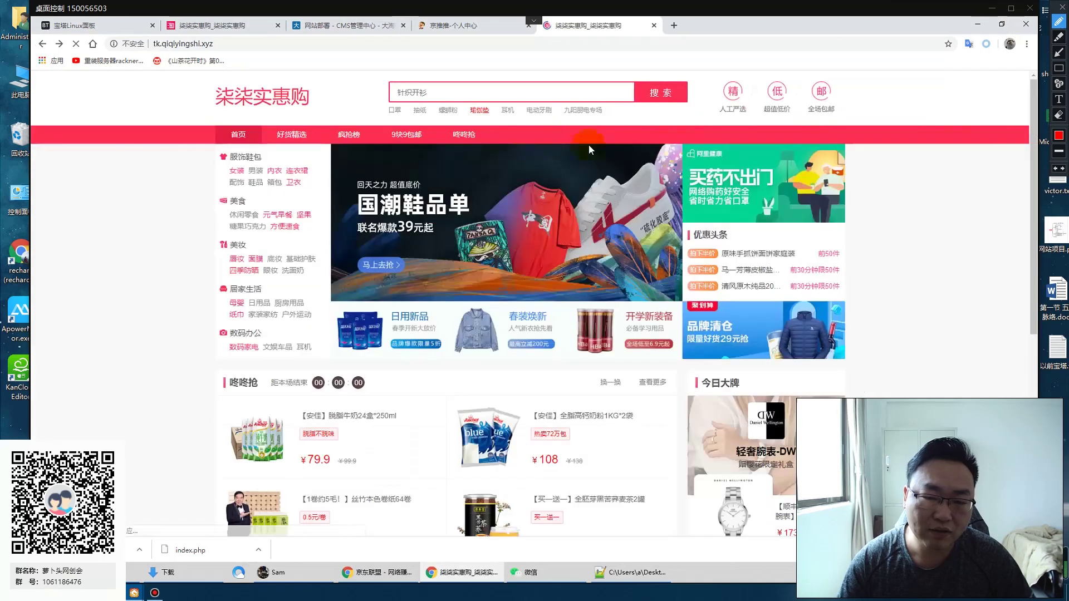
pyautogui.click(1014, 10)
pyautogui.click(1002, 23)
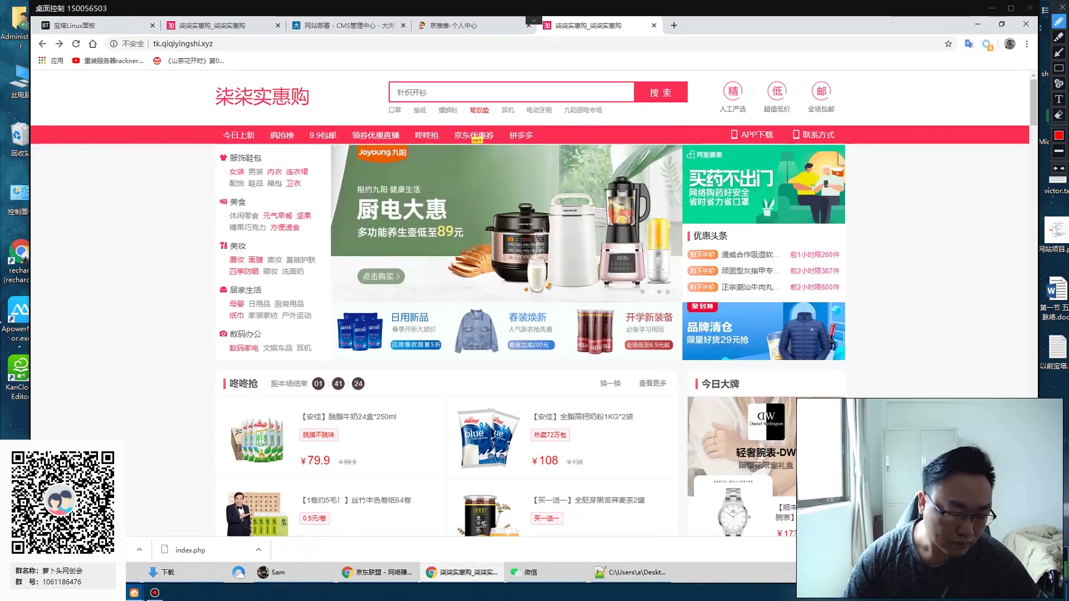
# Step: Send the QQ contact the message "我用手机测试一下 别动" and put the local chat window away
pyautogui.moveTo(178, 572)
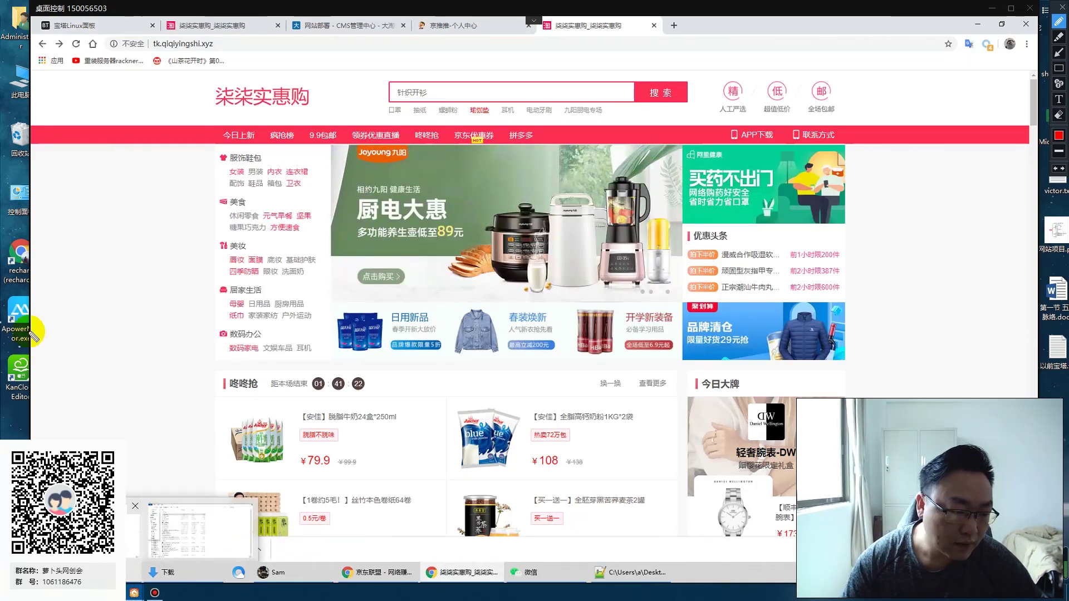
pyautogui.press('Escape')
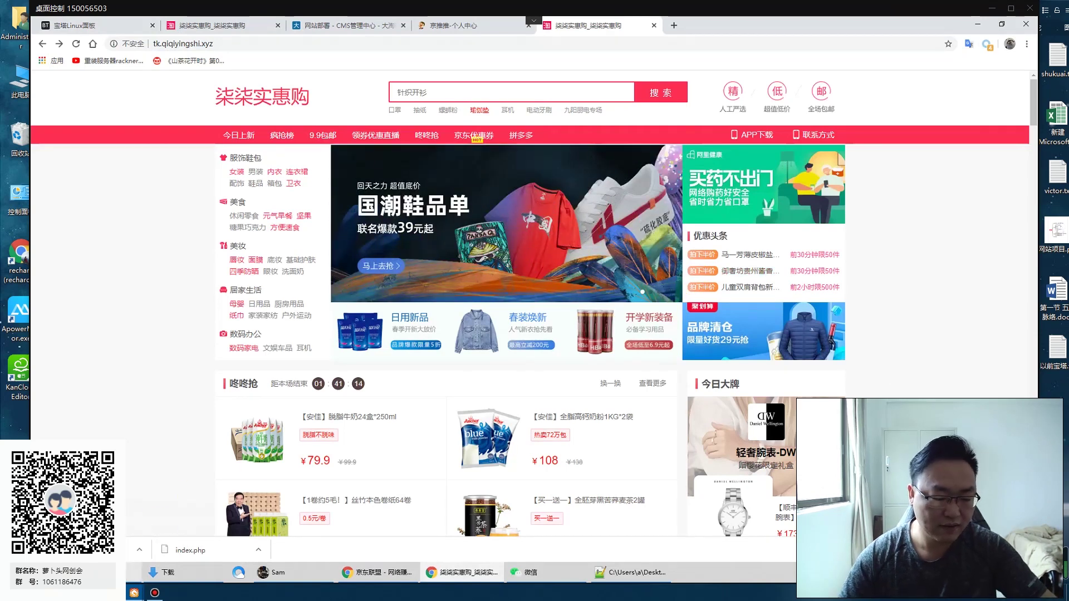
pyautogui.click(151, 571)
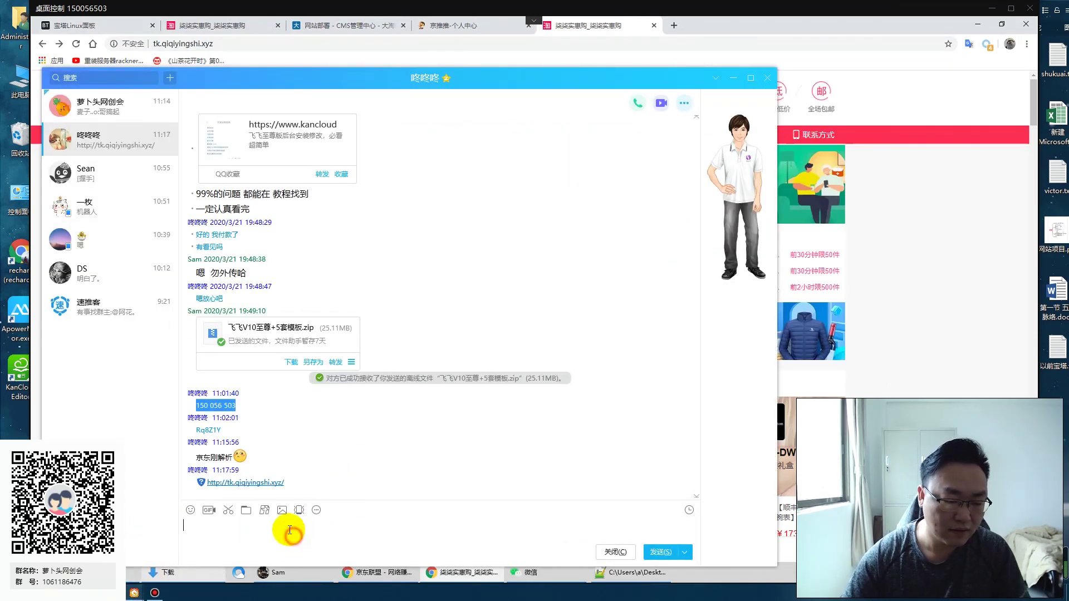
pyautogui.write('我yoga')
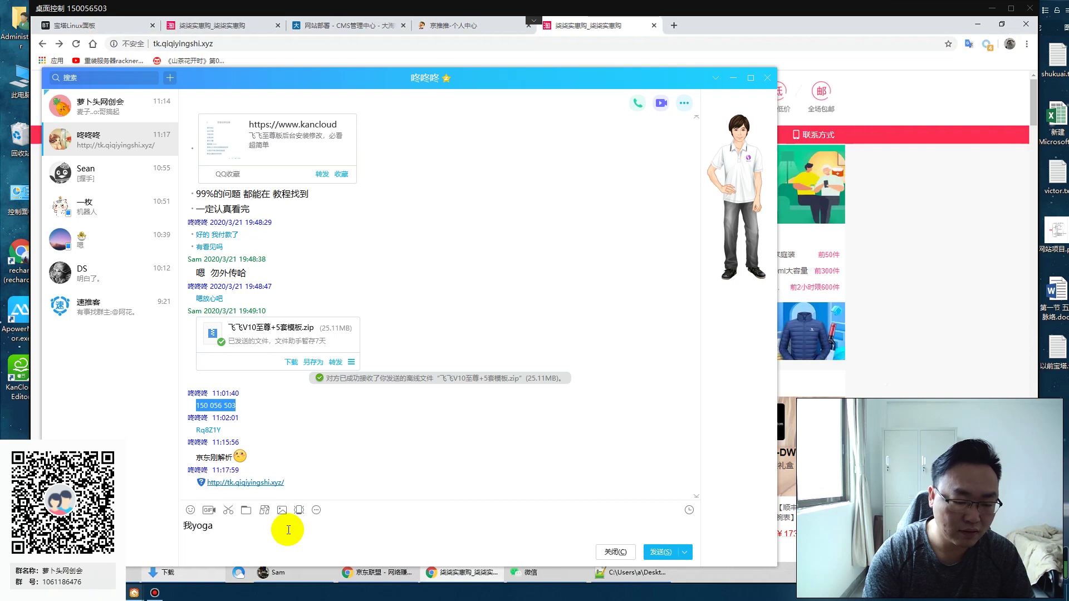
pyautogui.write('用手机')
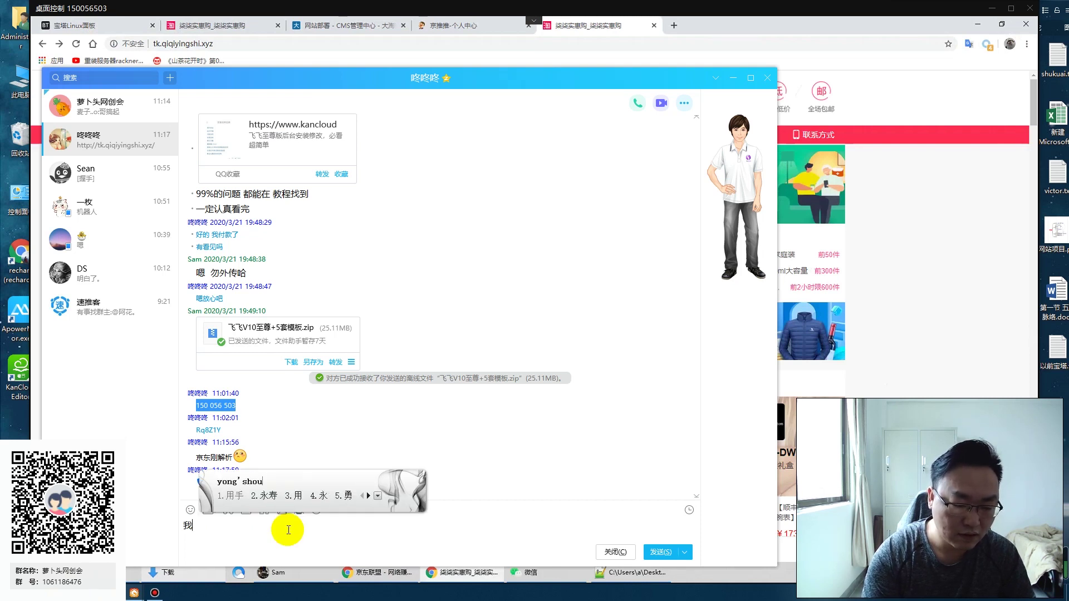
pyautogui.write('测试')
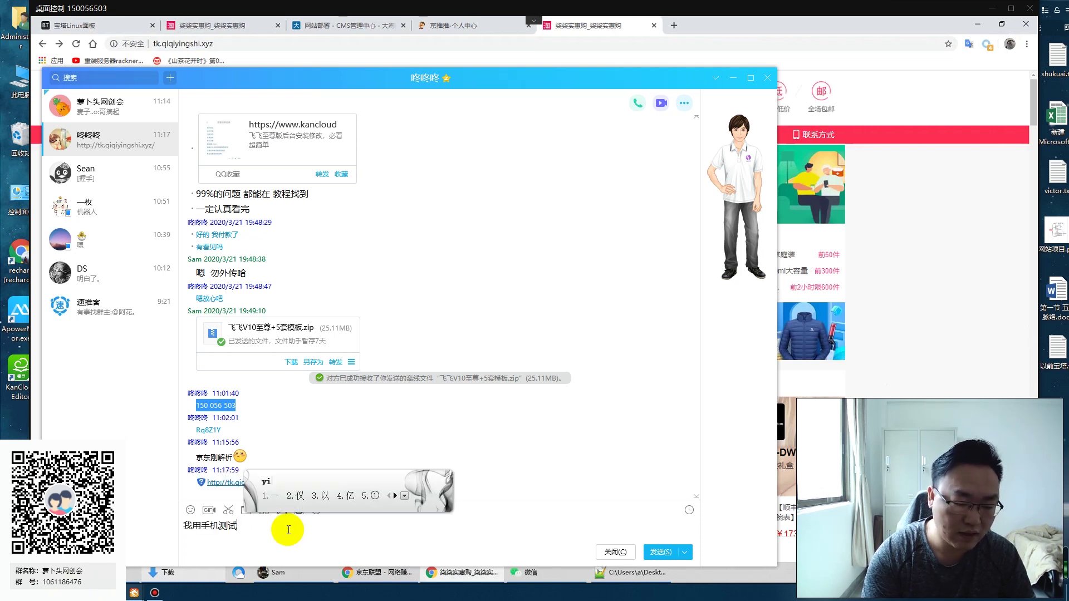
pyautogui.write('一下 别动')
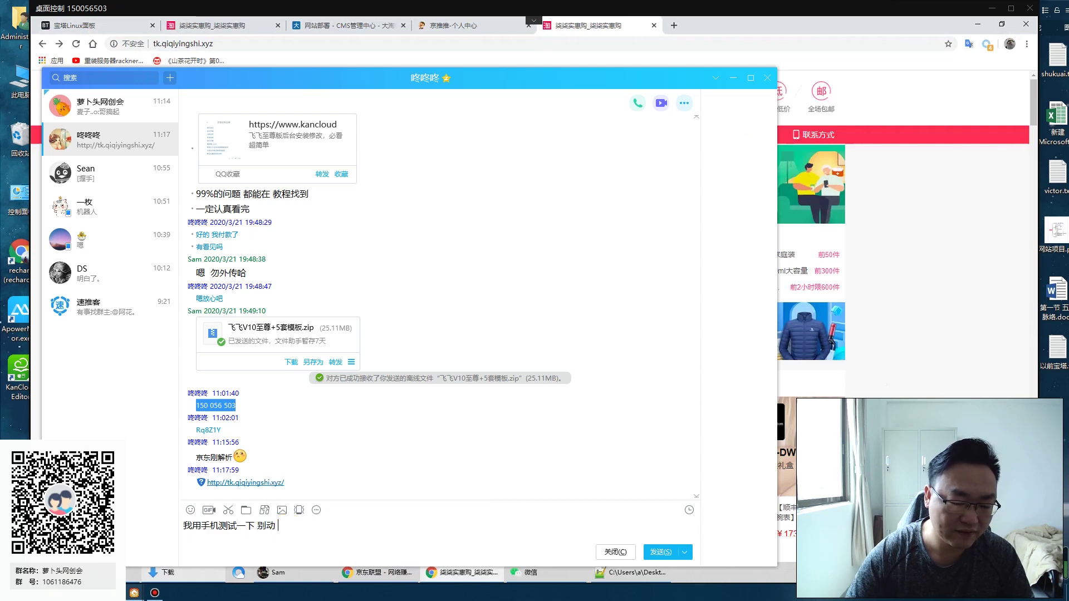
pyautogui.press('Return')
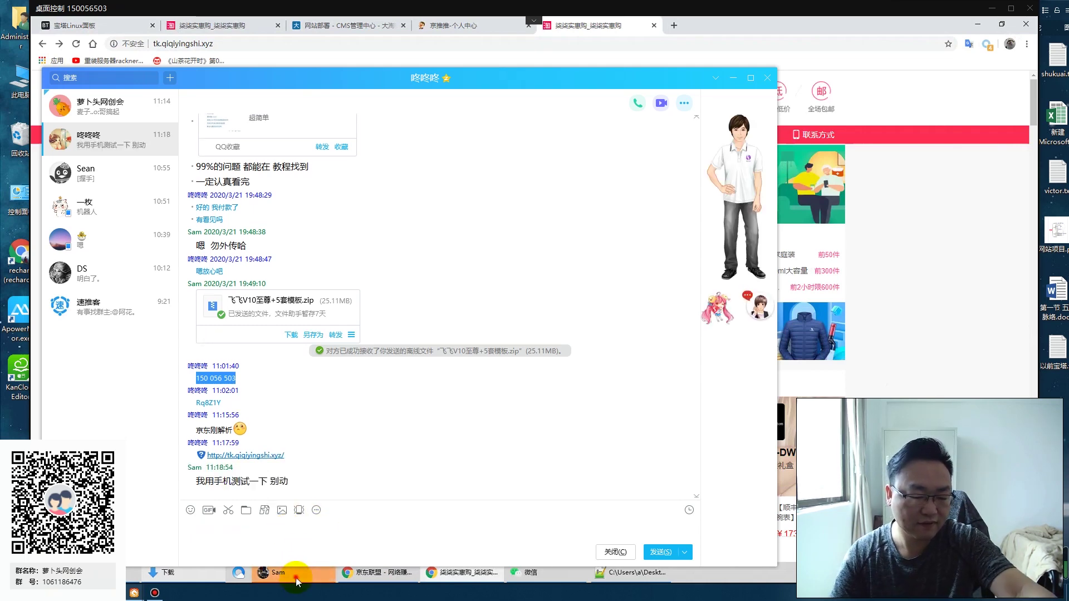
pyautogui.click(296, 578)
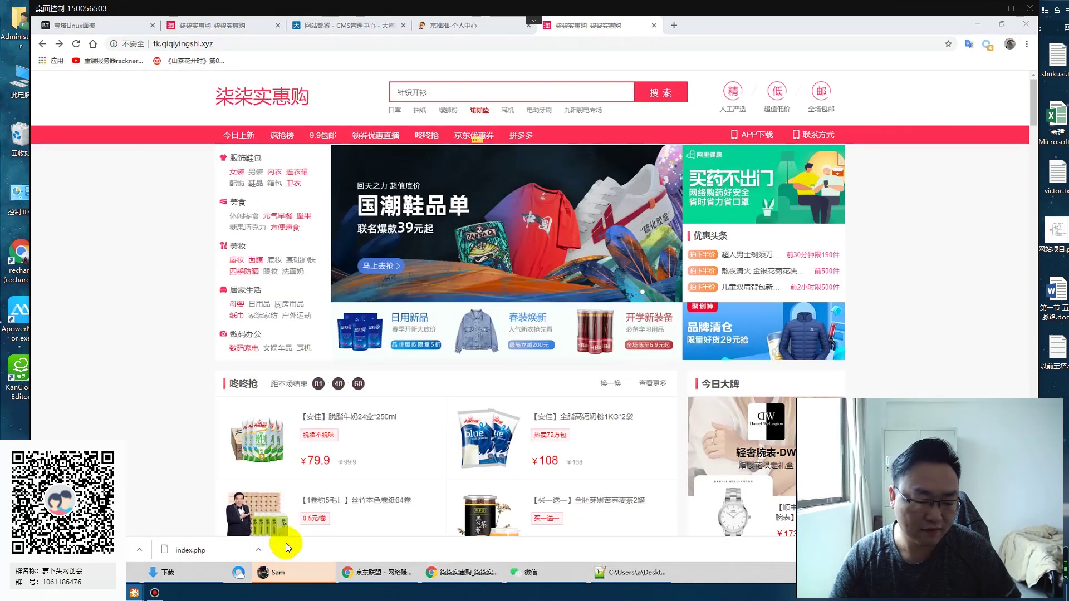
pyautogui.rightClick(287, 571)
pyautogui.click(289, 575)
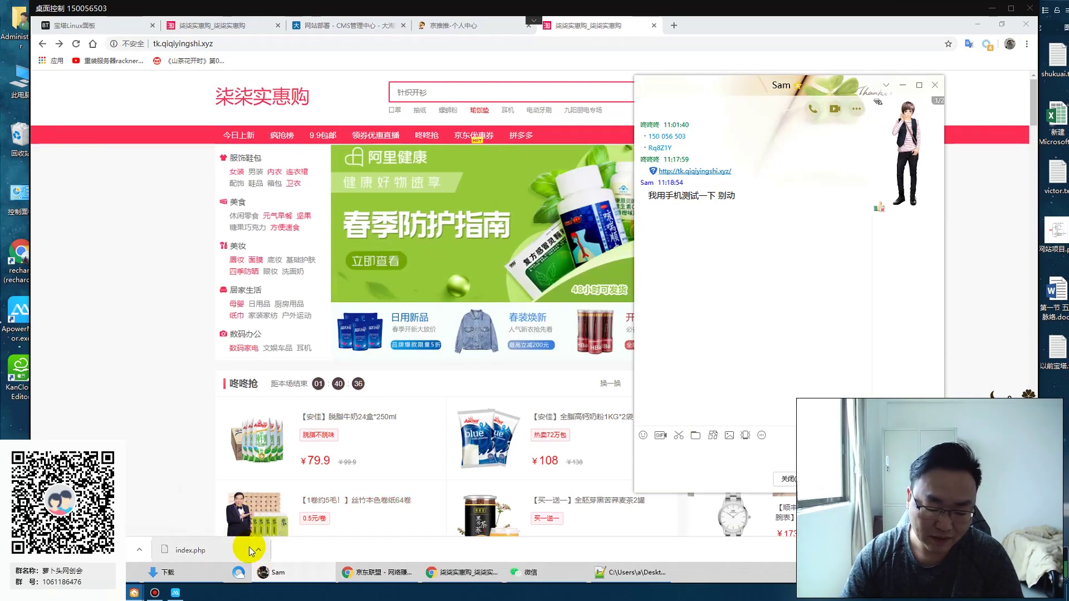
# Step: Switch to the mirrored phone screen and open the address search of the phone's browser
pyautogui.click(183, 596)
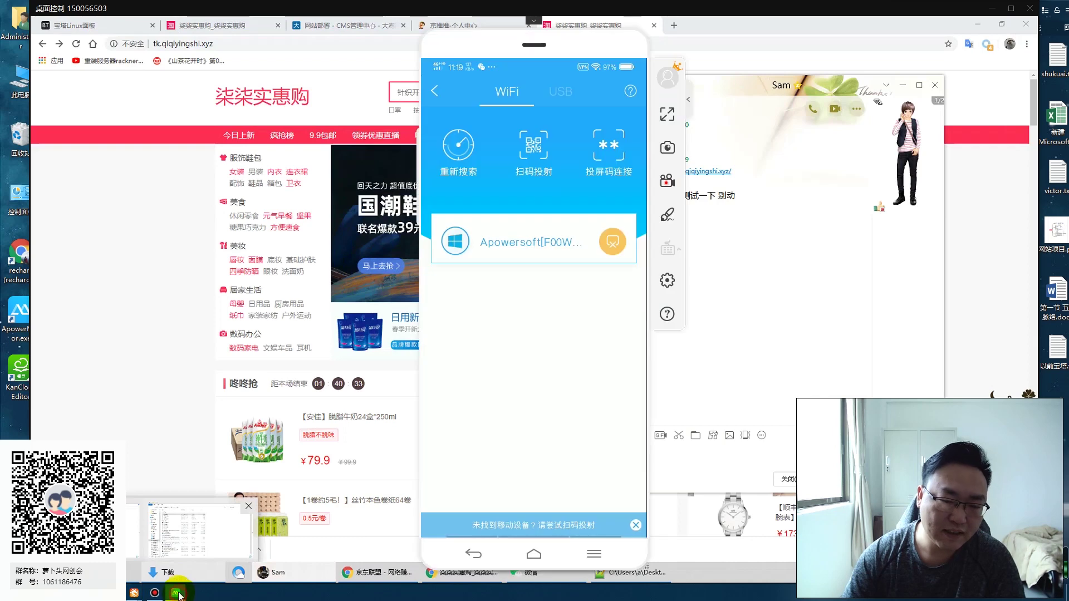
pyautogui.click(543, 167)
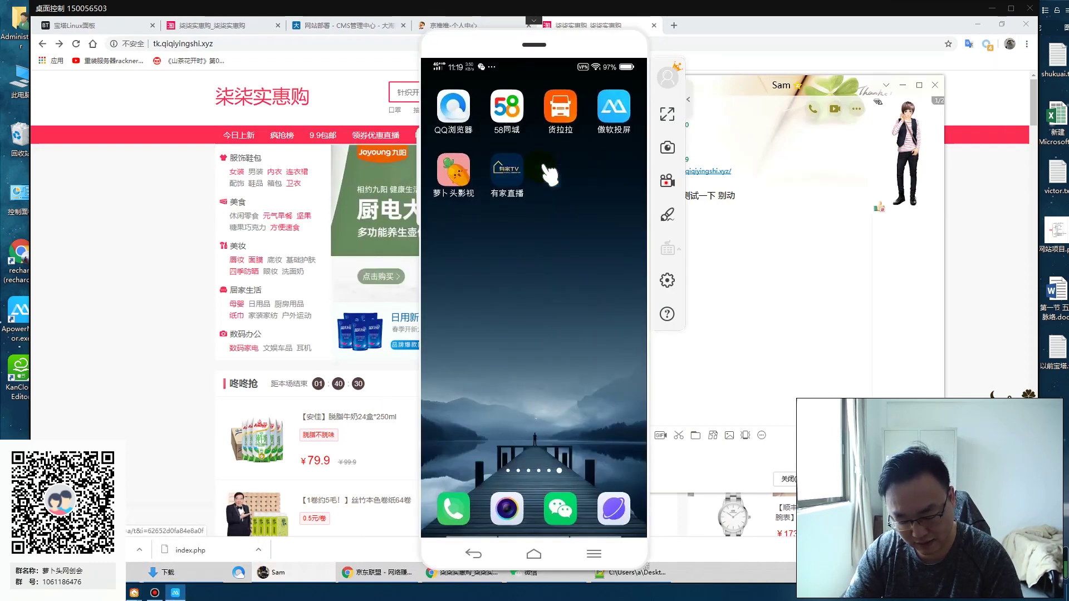
pyautogui.click(547, 170)
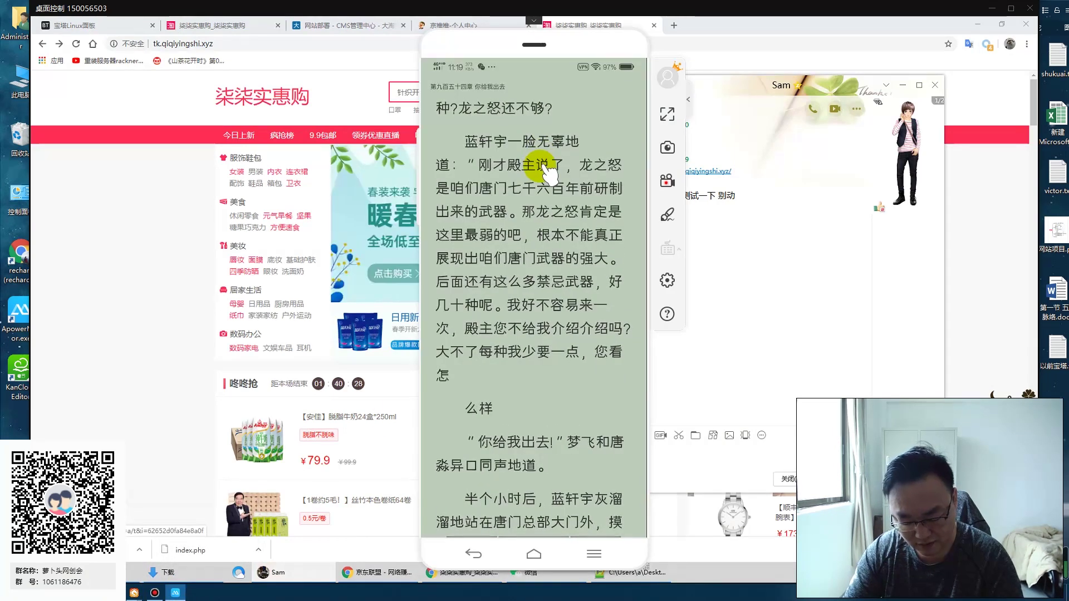
pyautogui.click(547, 170)
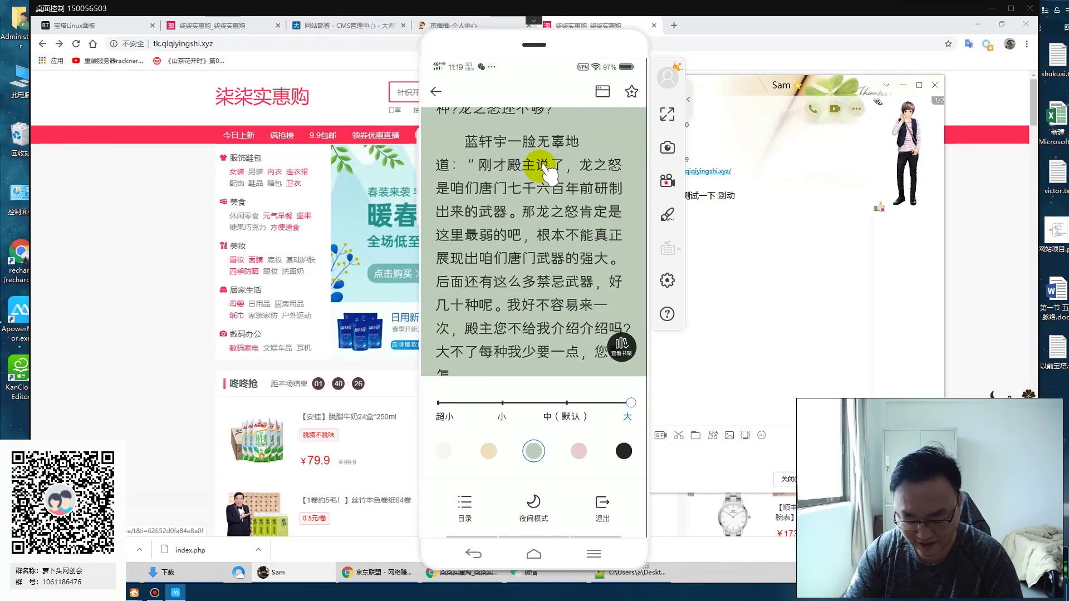
pyautogui.click(547, 170)
pyautogui.click(547, 170)
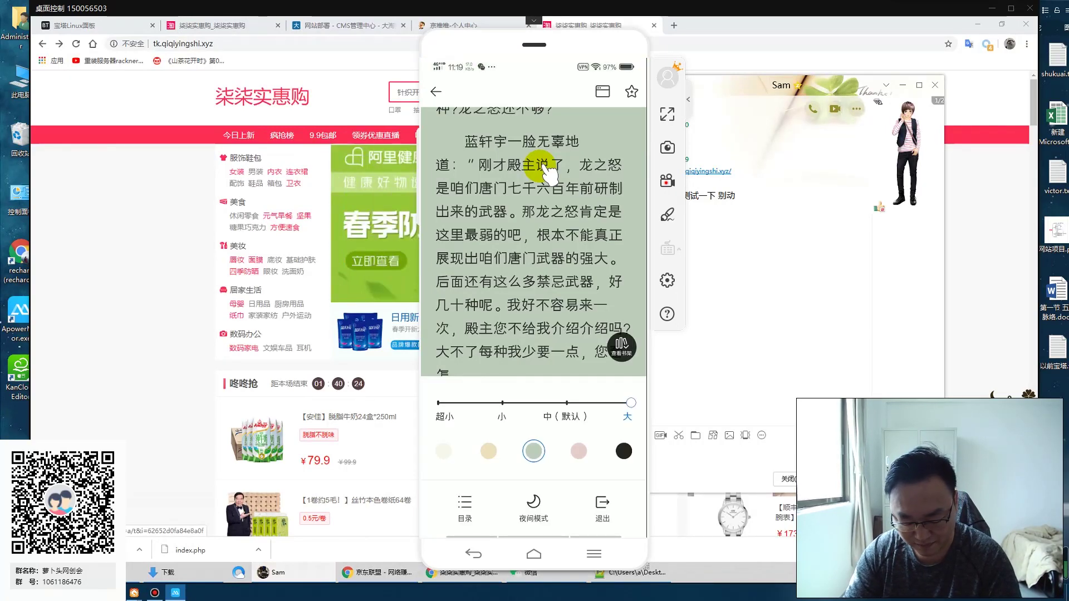
pyautogui.click(547, 170)
pyautogui.rightClick(547, 170)
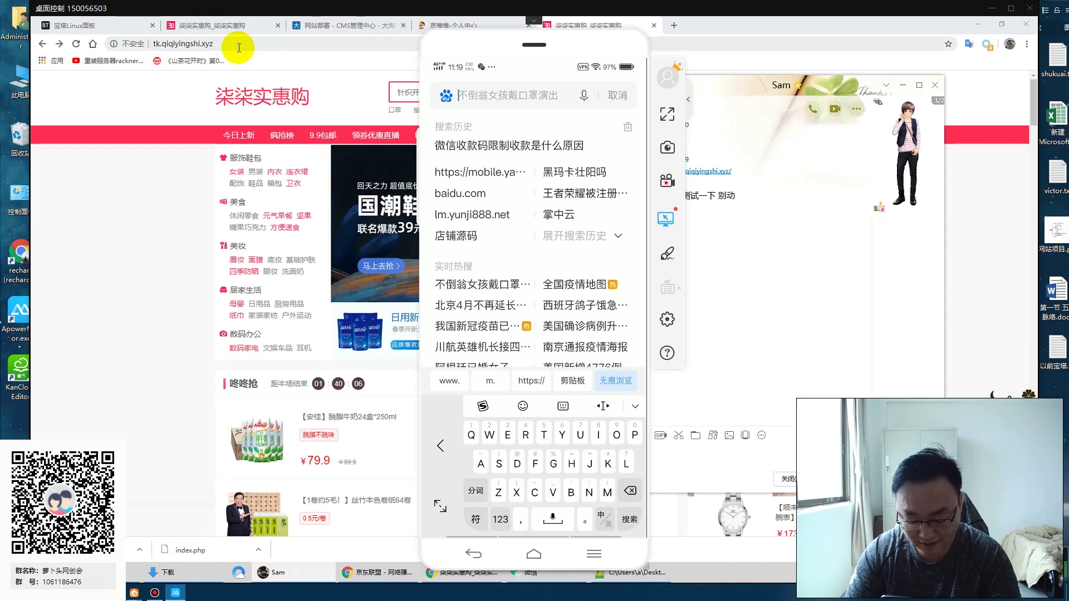
# Step: Load tk.qiqiyingshi.xyz in the phone's browser
pyautogui.write('tk')
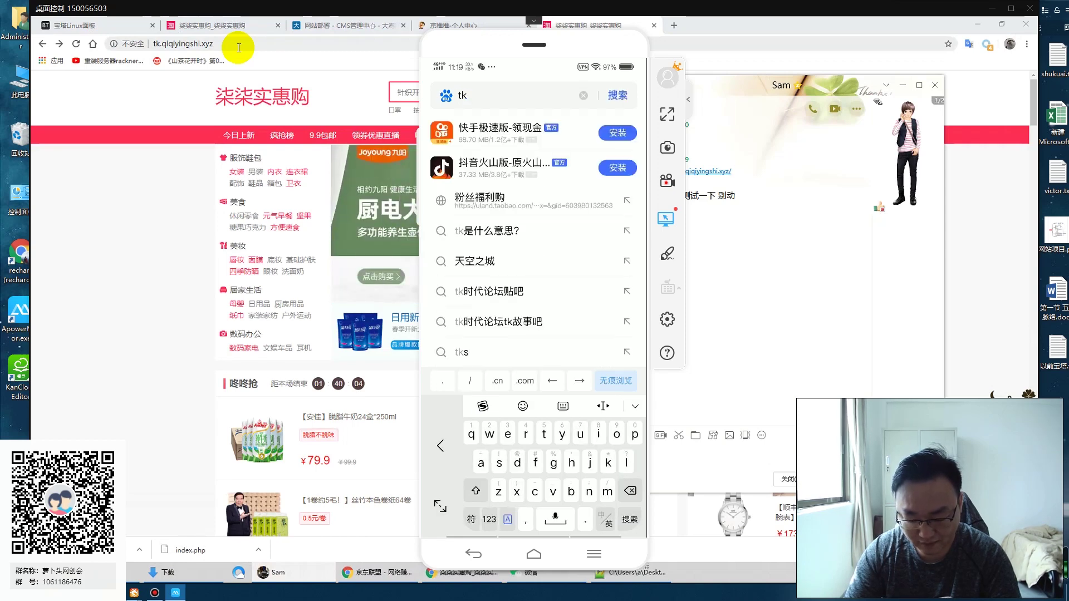
pyautogui.write('.')
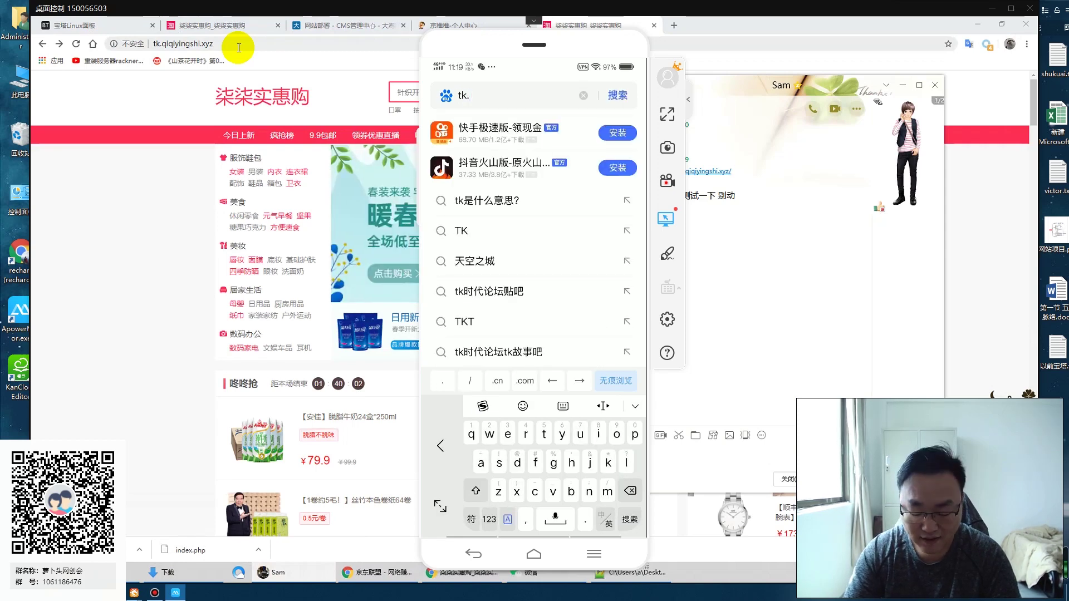
pyautogui.write('qiqi')
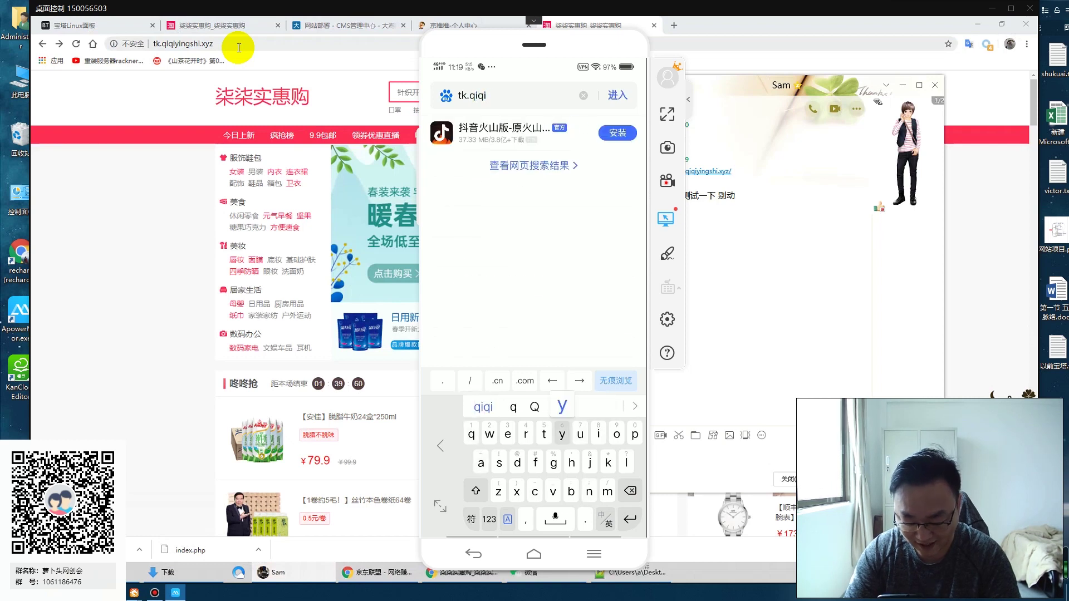
pyautogui.write('yingshi.')
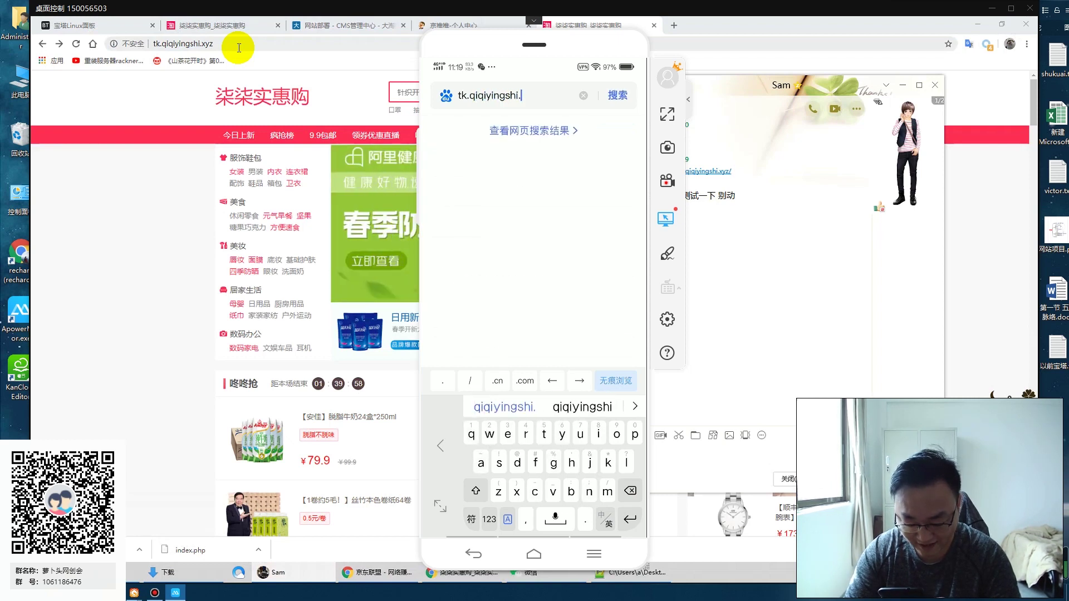
pyautogui.write('xyz')
pyautogui.press('Return')
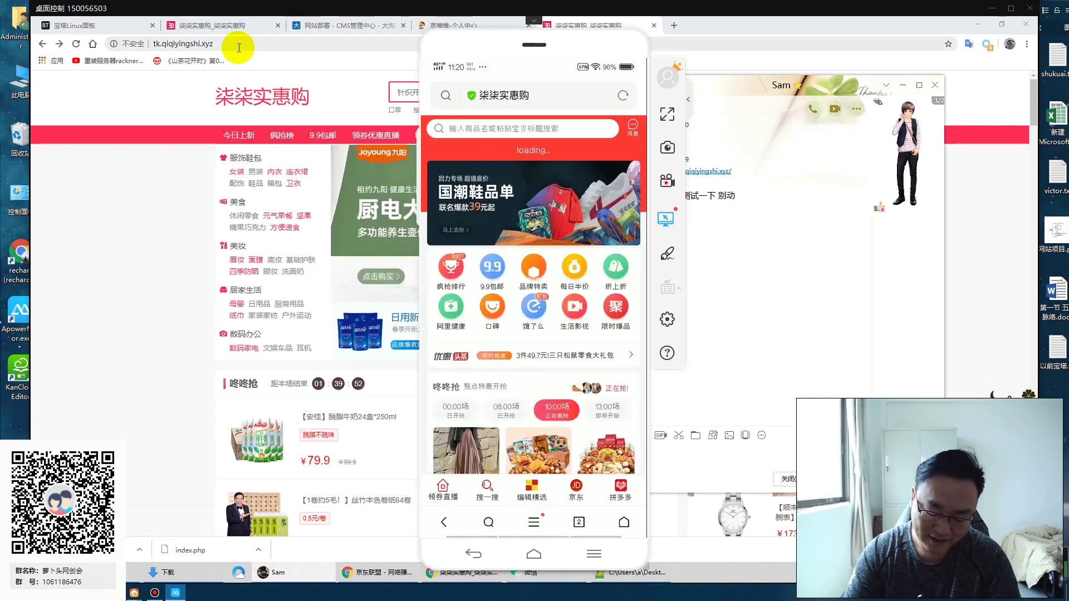
# Step: Look over the shop's homepage on the mirrored phone and return to the desktop browser
pyautogui.scroll(-5, 533, 317)
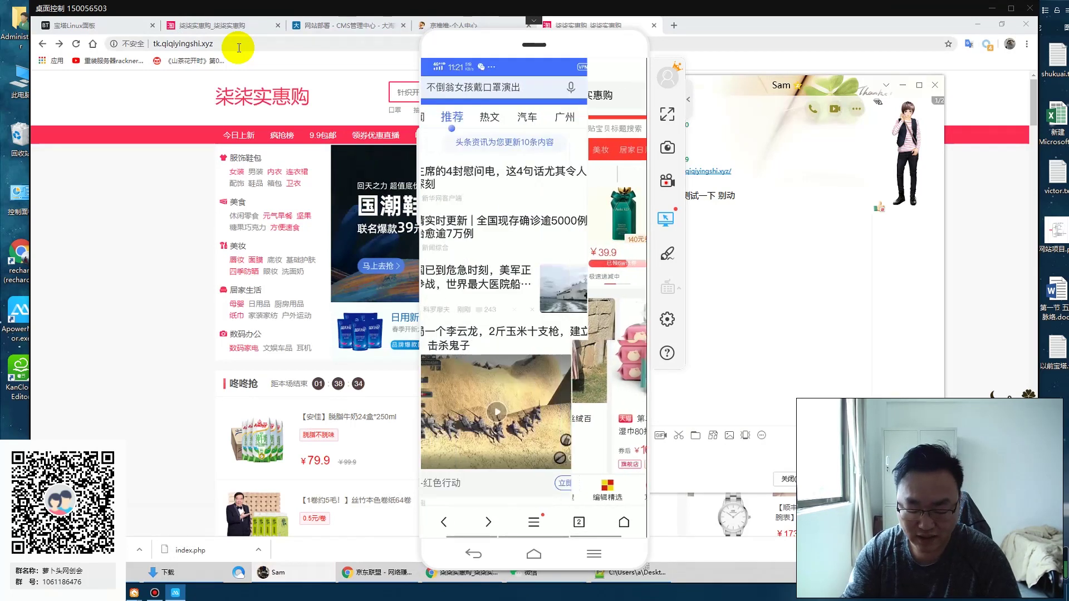
pyautogui.click(114, 184)
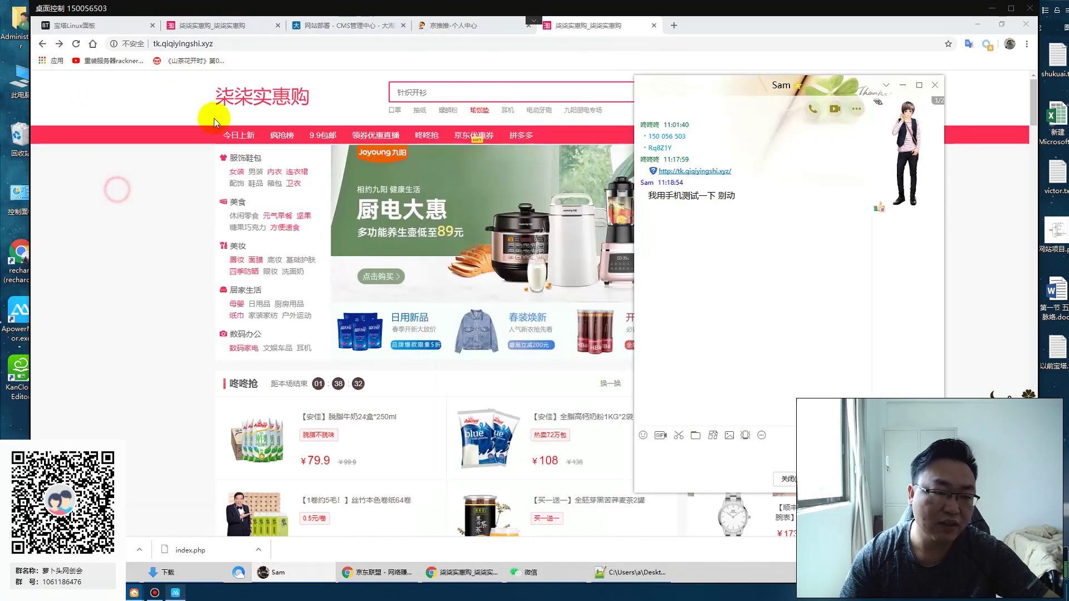
pyautogui.hotkey('ctrl', 'a')
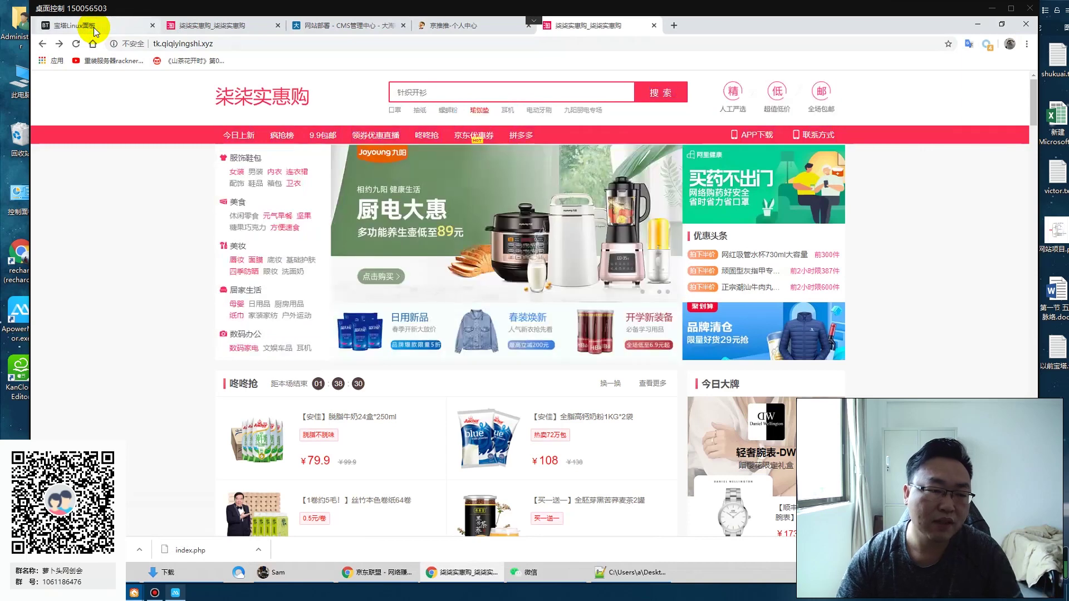
# Step: Switch to the 宝塔 panel and check the subdirectory binding of jd.qiqiyingshi.xyz in the tk.qiqiyingshi.xyz site settings
pyautogui.click(93, 28)
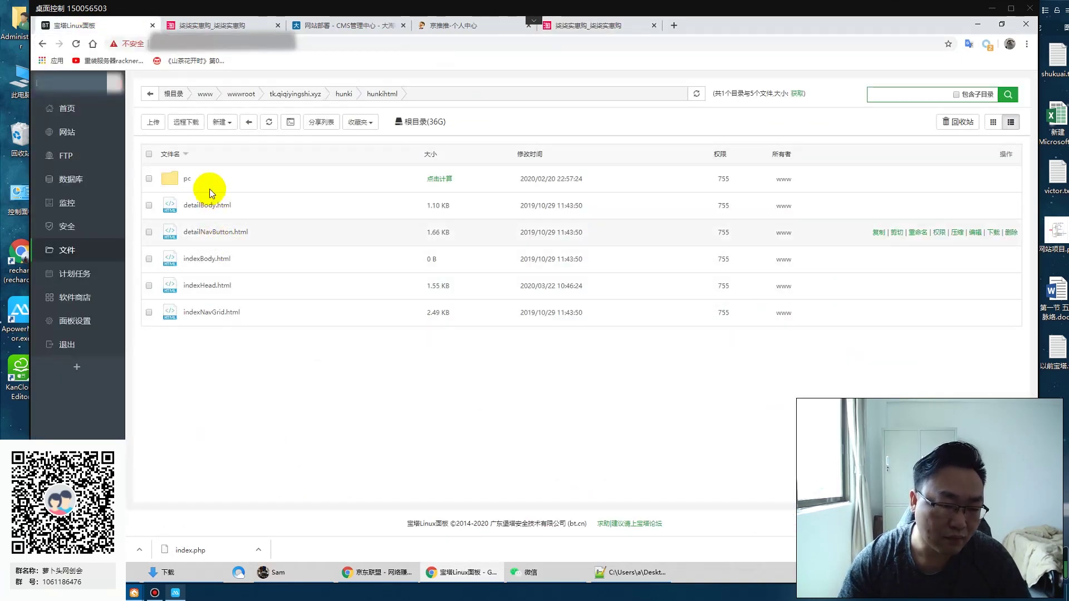
pyautogui.click(68, 135)
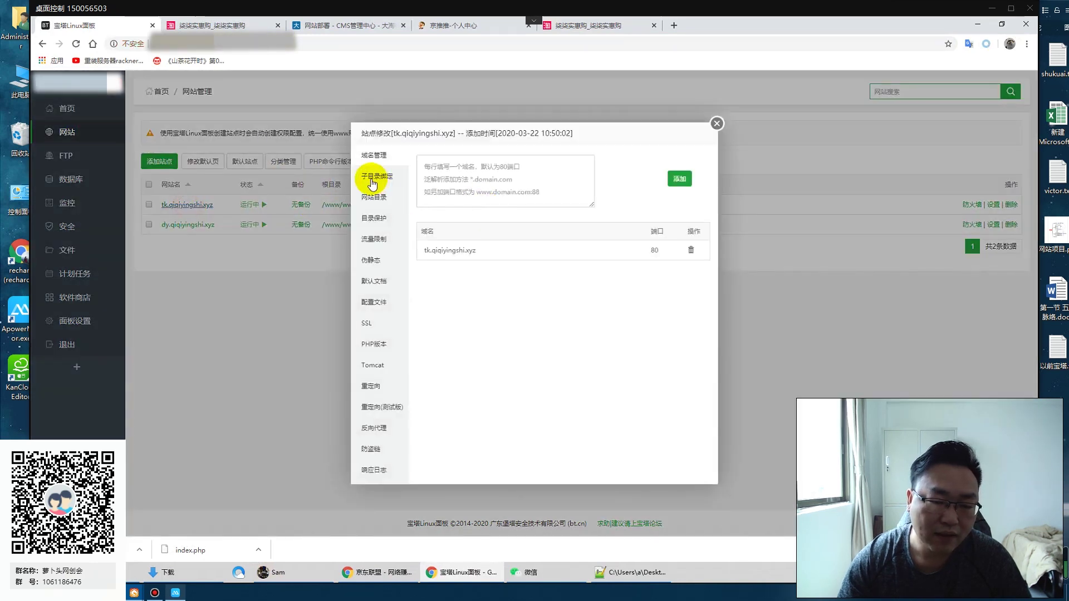
pyautogui.click(374, 177)
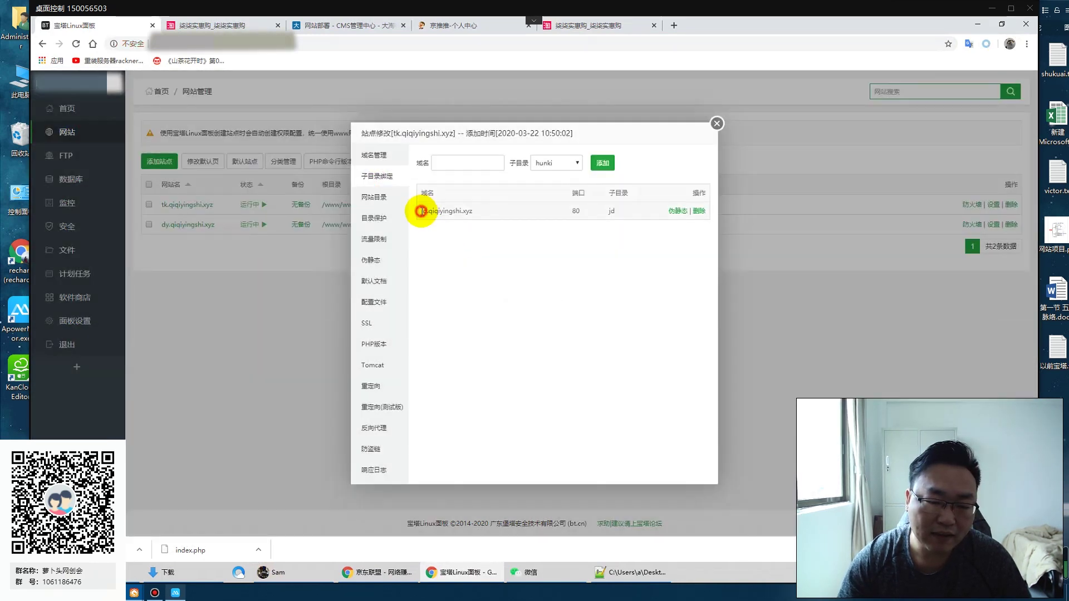
pyautogui.moveTo(422, 210); pyautogui.dragTo(463, 210)
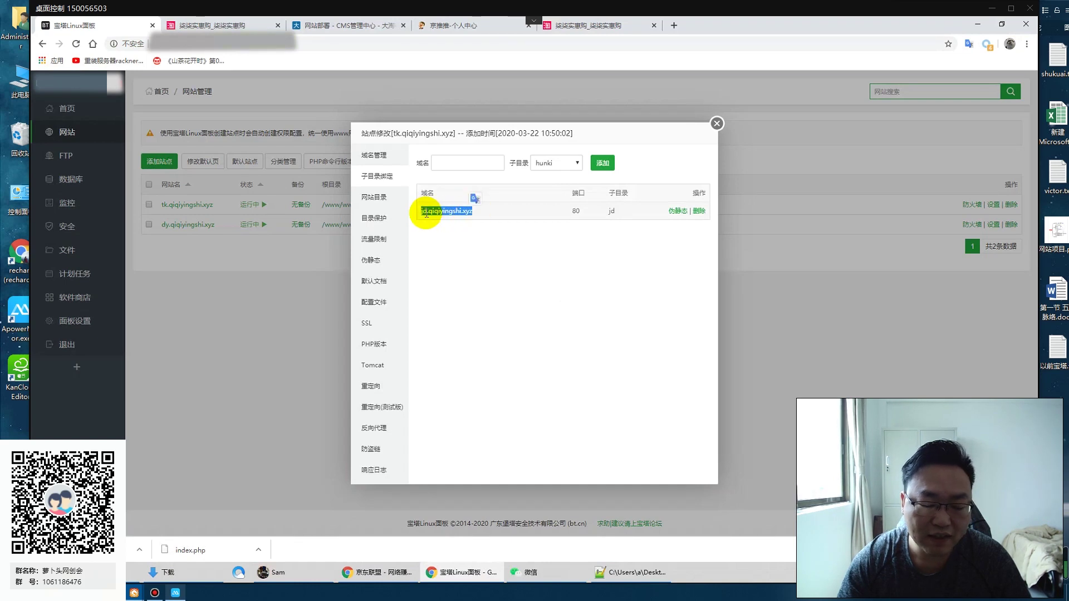
pyautogui.click(466, 236)
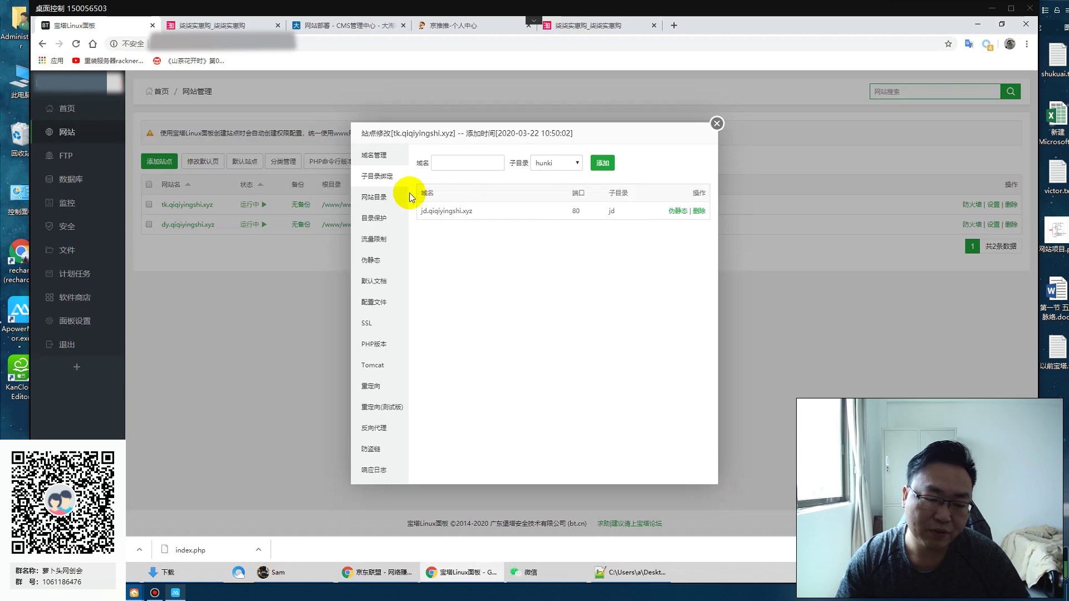
# Step: Request a file-verified Let's Encrypt certificate for tk.qiqiyingshi.xyz, enable forced HTTPS, and close the site settings
pyautogui.click(371, 323)
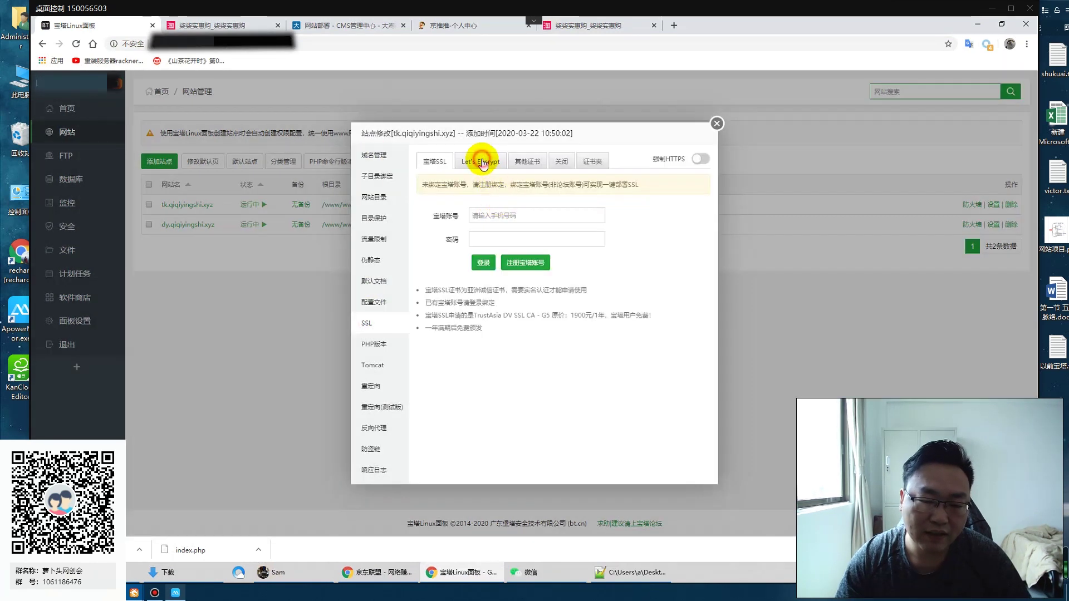
pyautogui.click(482, 162)
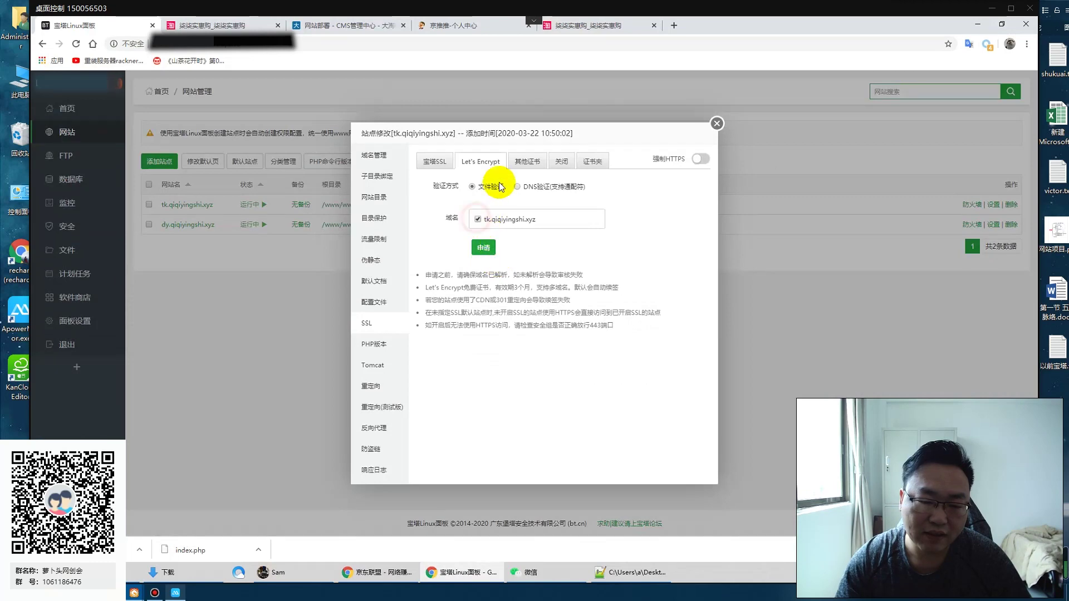
pyautogui.click(483, 246)
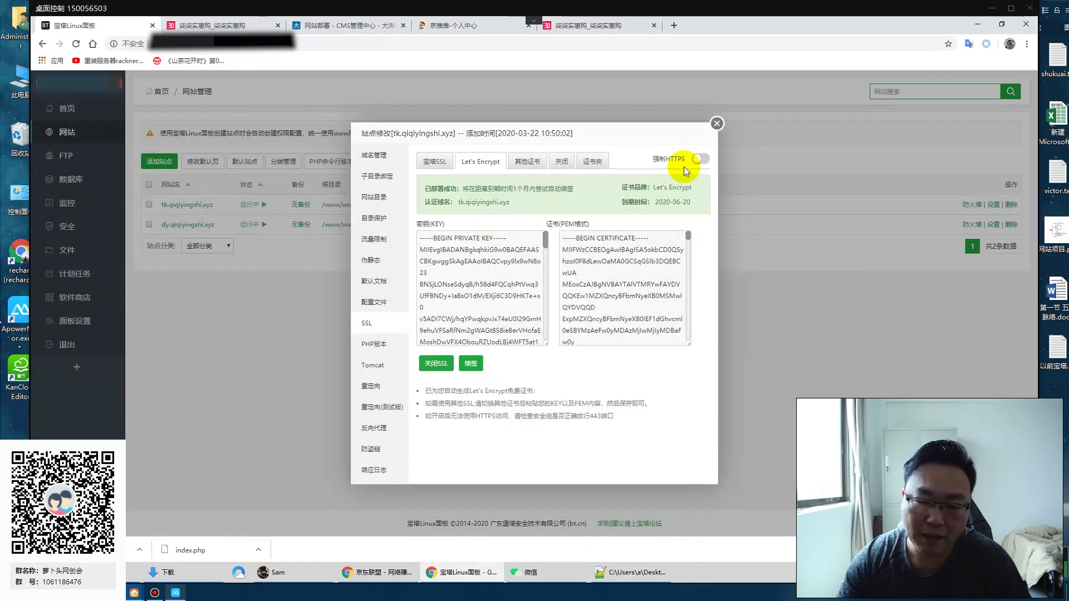
pyautogui.click(703, 160)
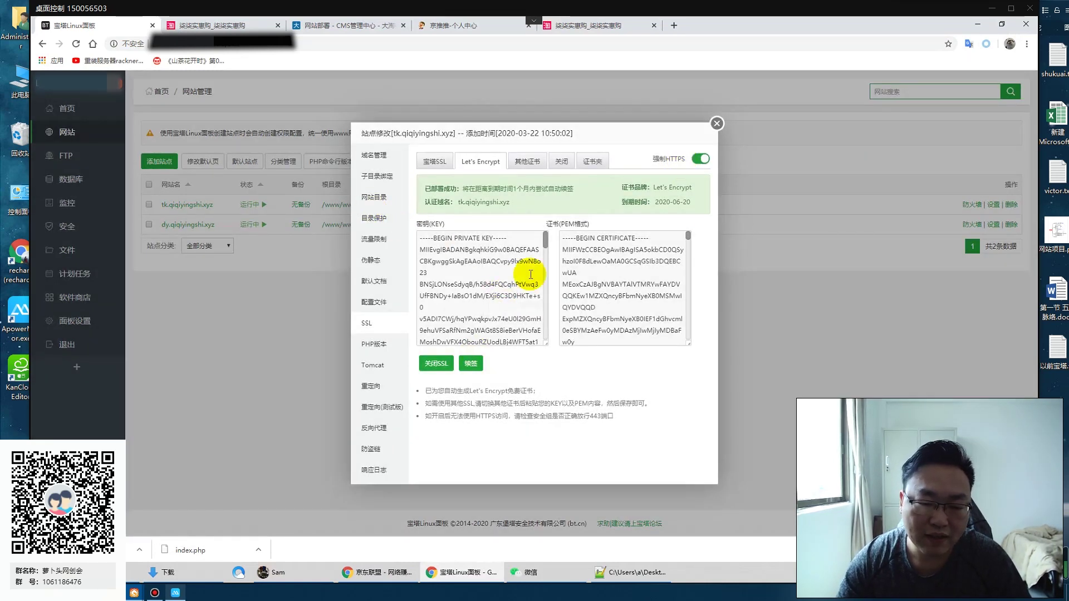
pyautogui.click(716, 124)
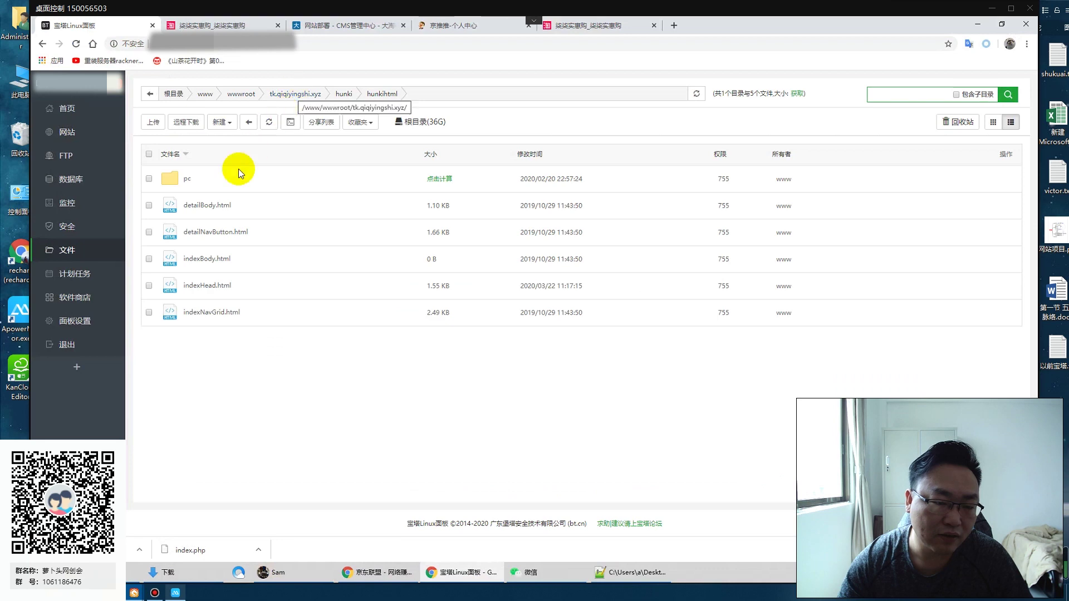
# Step: Open body.html from the hunkihtml/pc folder and examine the address in the 京东优惠券 link
pyautogui.click(178, 177)
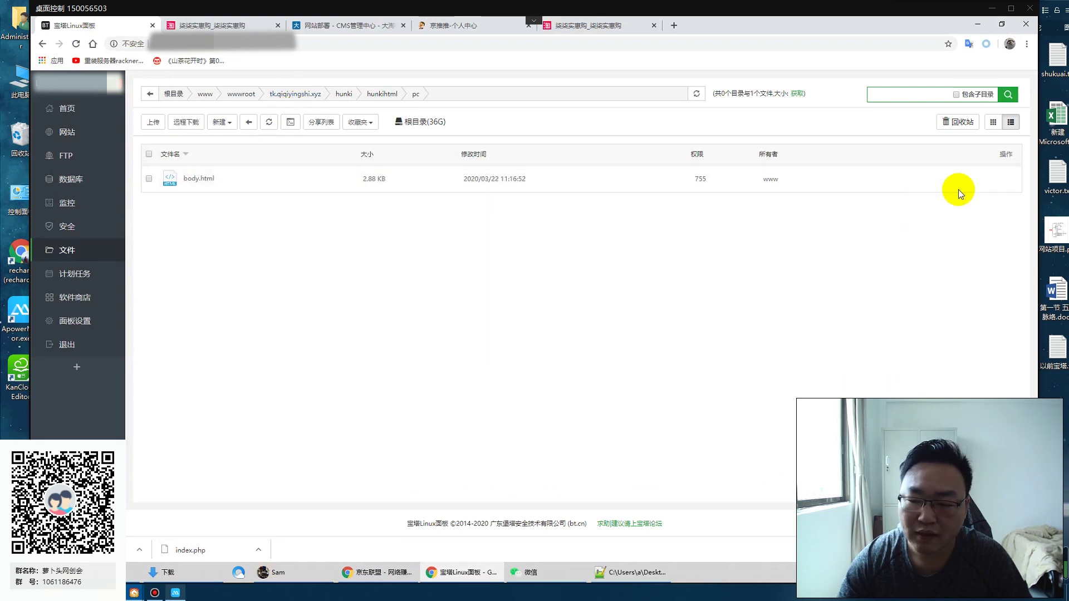
pyautogui.click(975, 178)
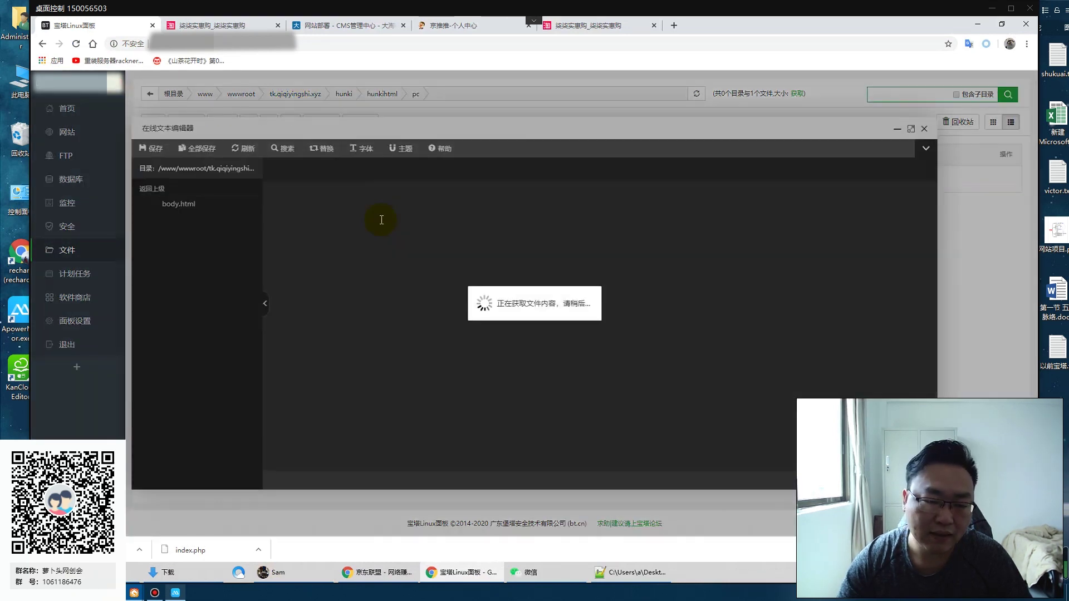
pyautogui.scroll(-3, 357, 333)
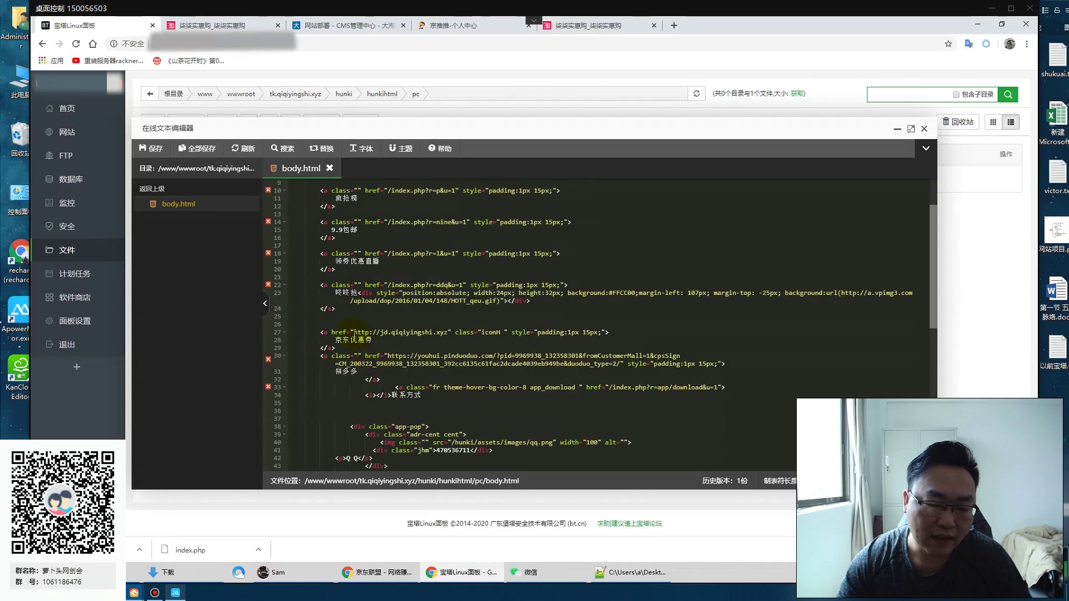
pyautogui.moveTo(354, 333); pyautogui.dragTo(446, 334)
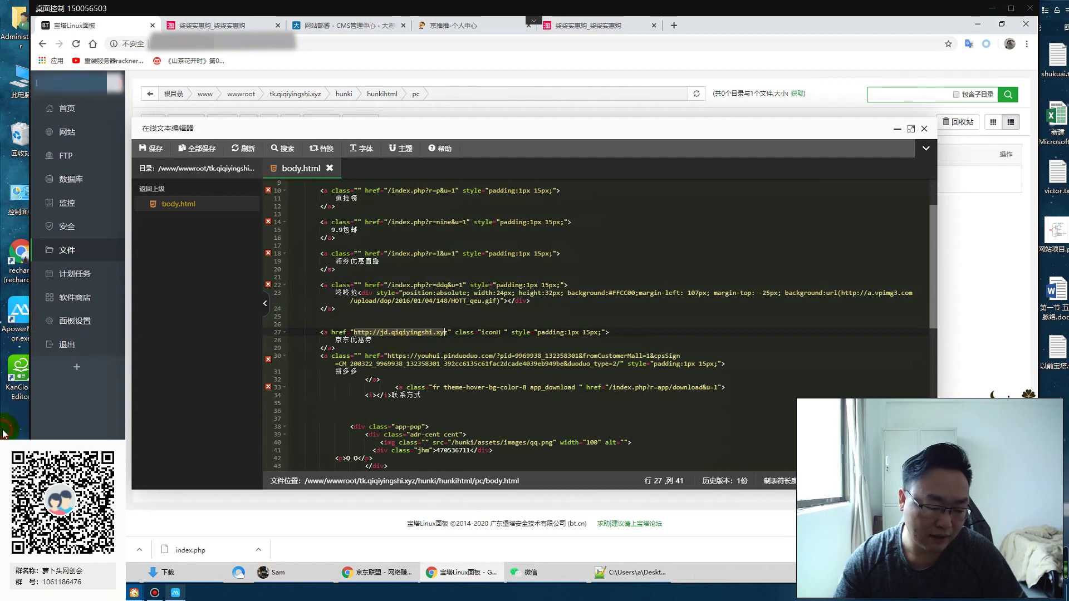
pyautogui.hotkey('ctrl', 'shift', '2')
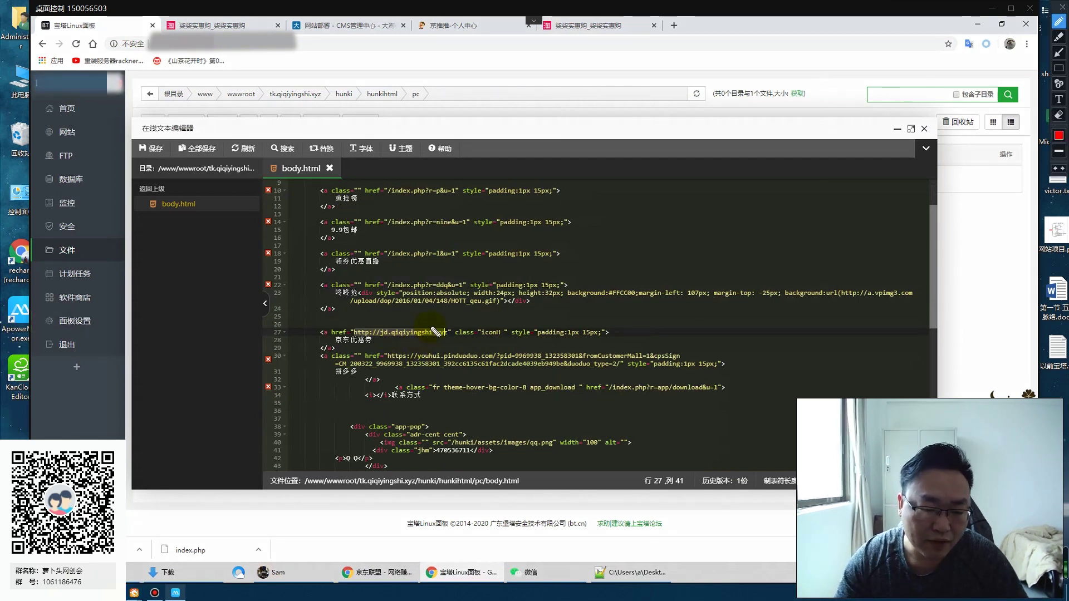
pyautogui.moveTo(352, 337); pyautogui.dragTo(381, 336)
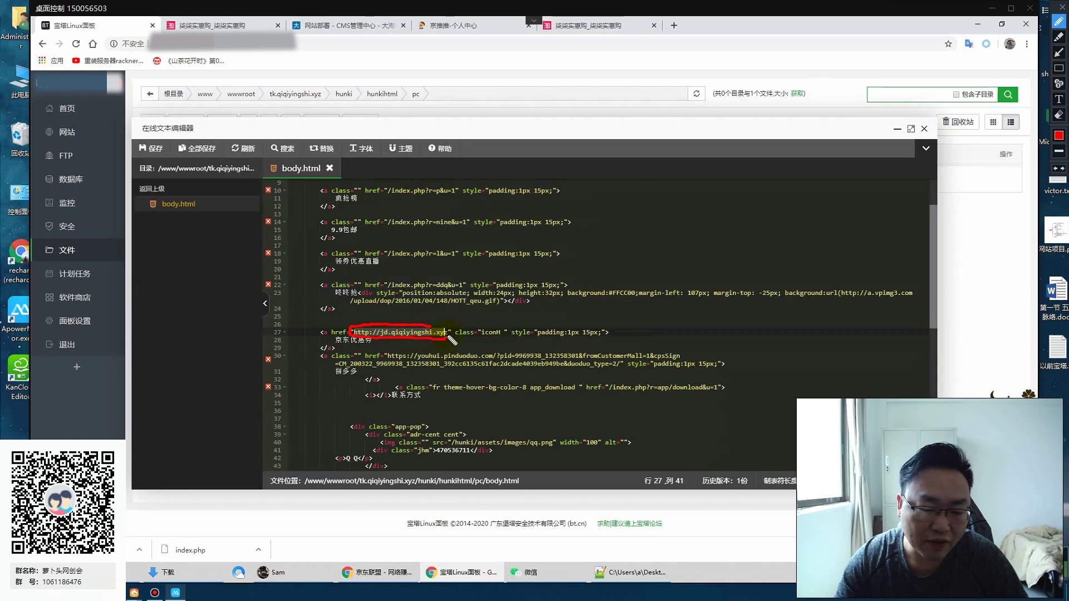
pyautogui.press('Escape')
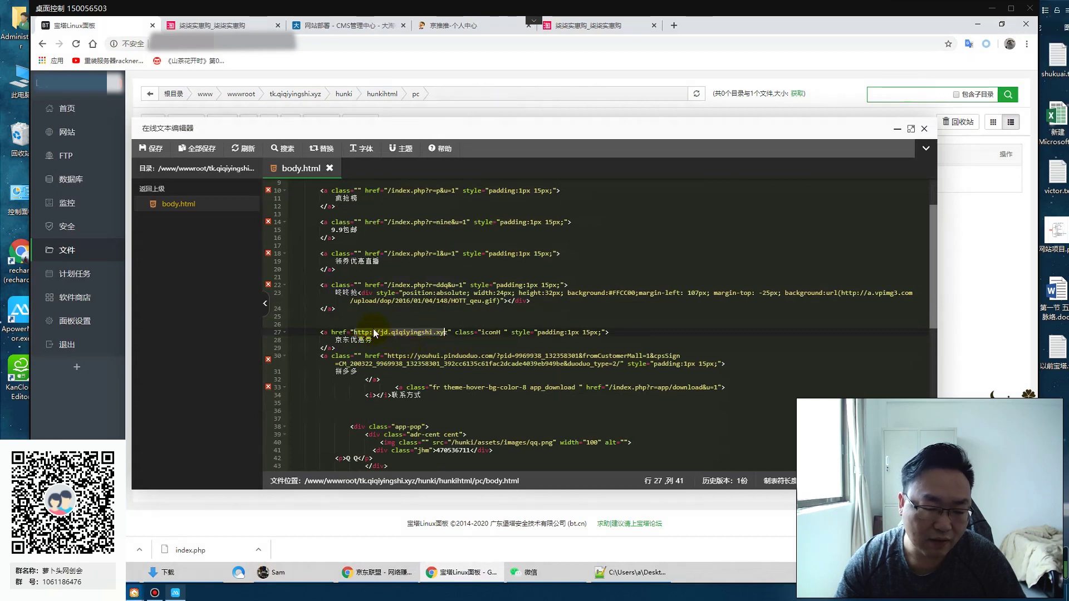
# Step: Switch to the 京推推 site information and examine the website domain setting
pyautogui.click(446, 26)
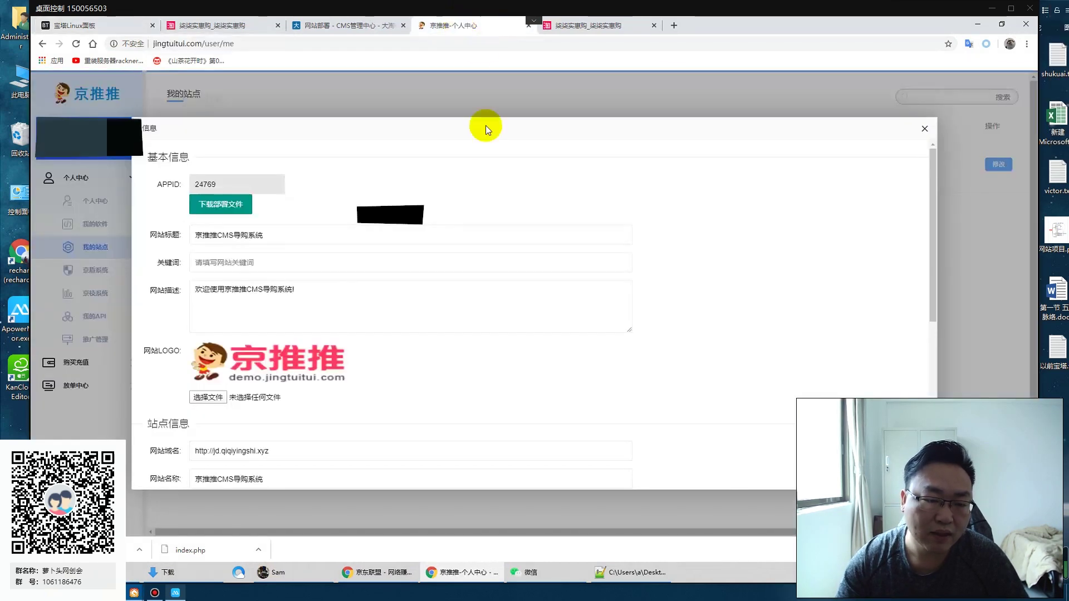
pyautogui.scroll(-2, 288, 373)
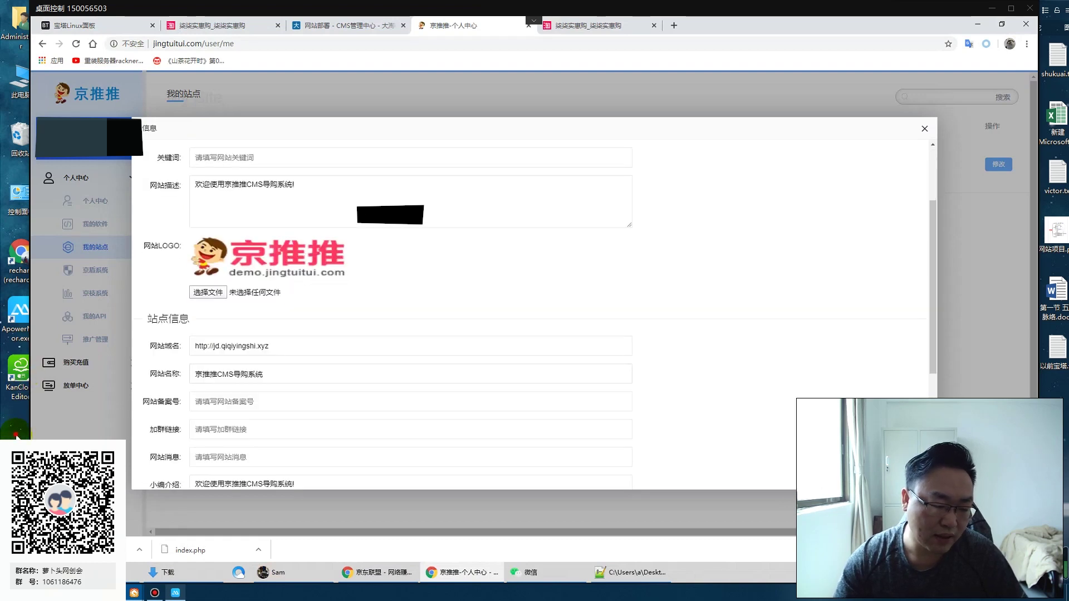
pyautogui.hotkey('ctrl', 'alt', 'g')
pyautogui.moveTo(245, 333)
pyautogui.mouseDown()
pyautogui.moveTo(179, 353)
pyautogui.moveTo(310, 345)
pyautogui.moveTo(245, 334)
pyautogui.mouseUp()
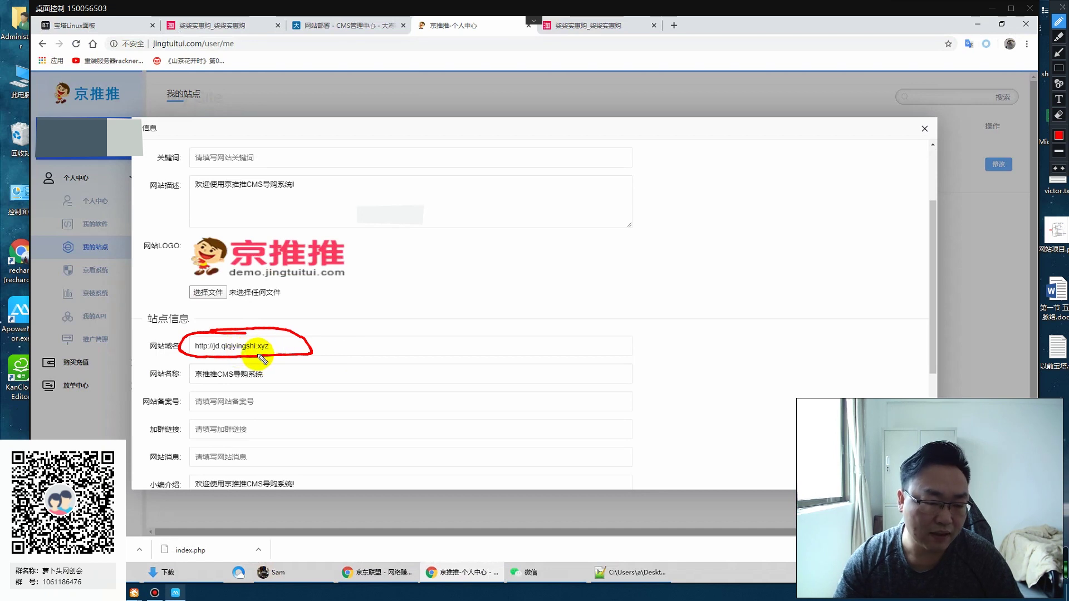
pyautogui.hotkey('ctrl', 'alt', 'g')
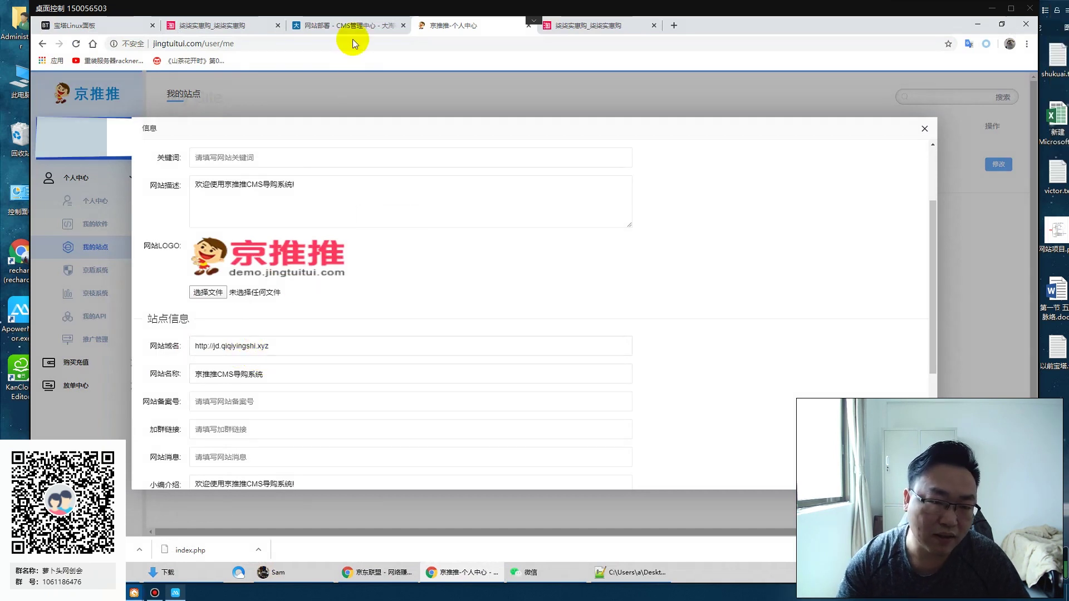
# Step: Check the 大淘客 website deployment page, return to the 宝塔 panel, and close body.html
pyautogui.click(325, 25)
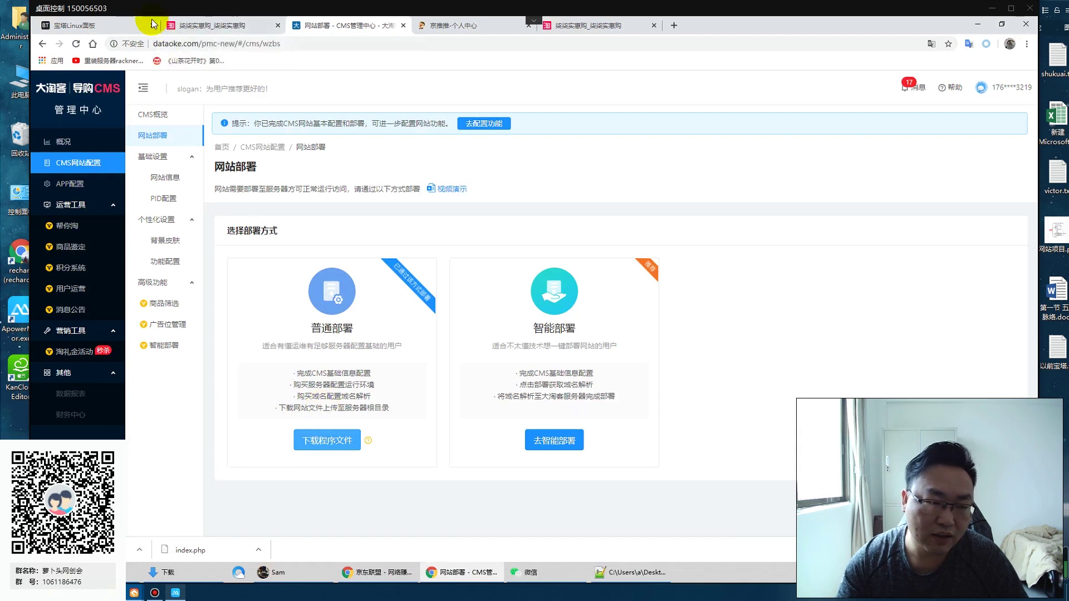
pyautogui.click(117, 23)
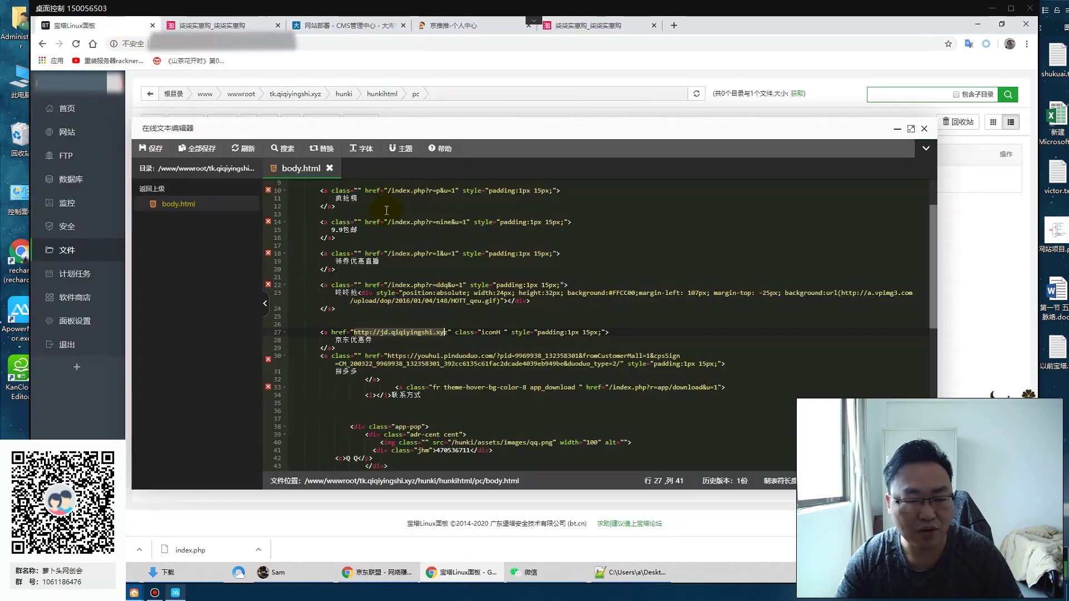
pyautogui.click(924, 129)
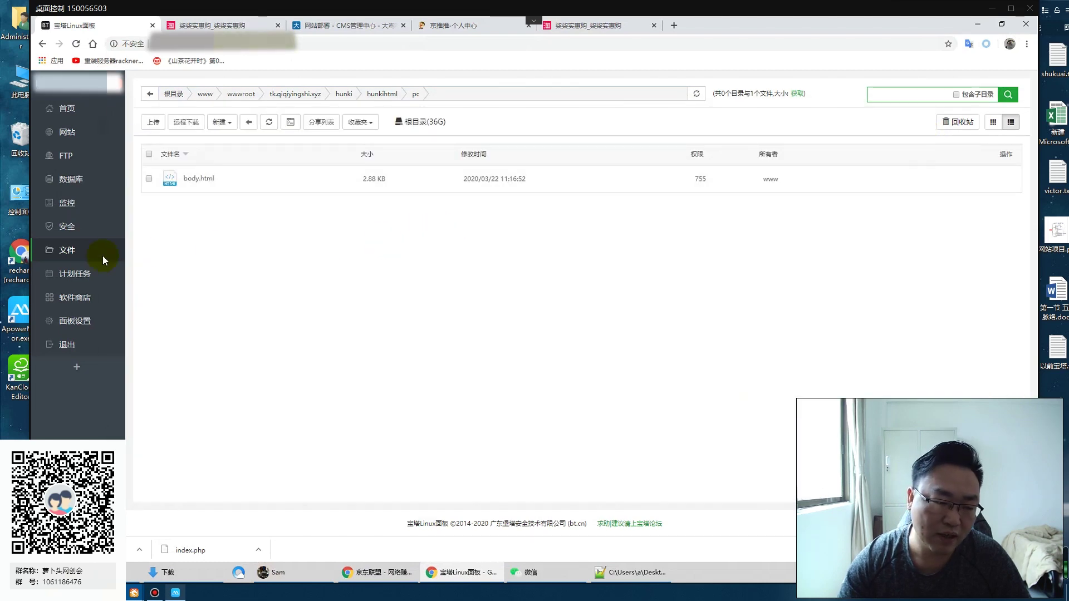
# Step: Open indexHead.html from the hunkihtml folder, examine the 京东 link in the mobile footer, and close the file
pyautogui.click(69, 134)
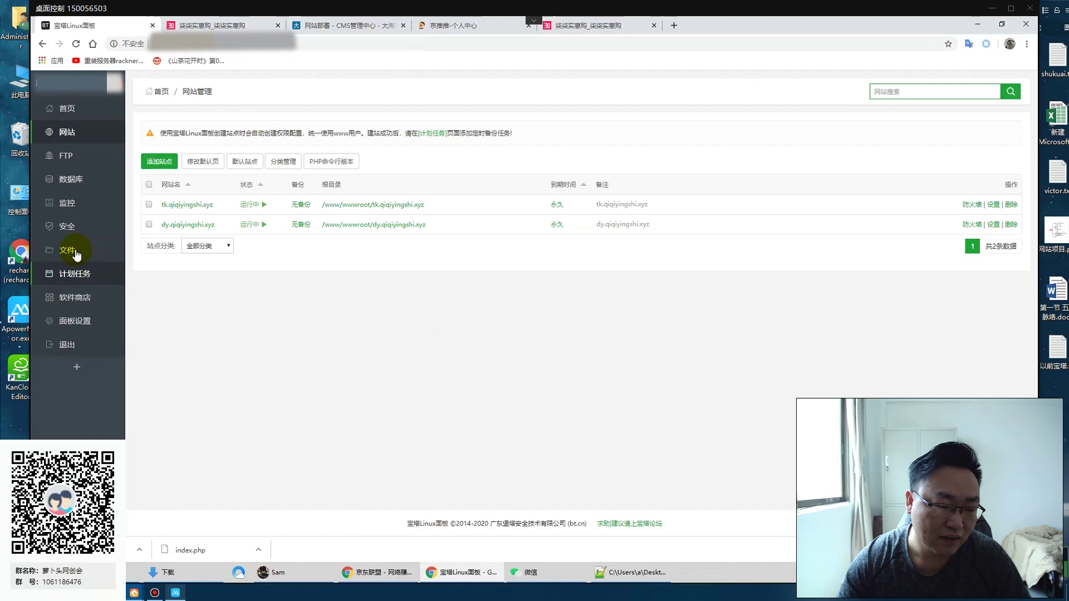
pyautogui.click(70, 250)
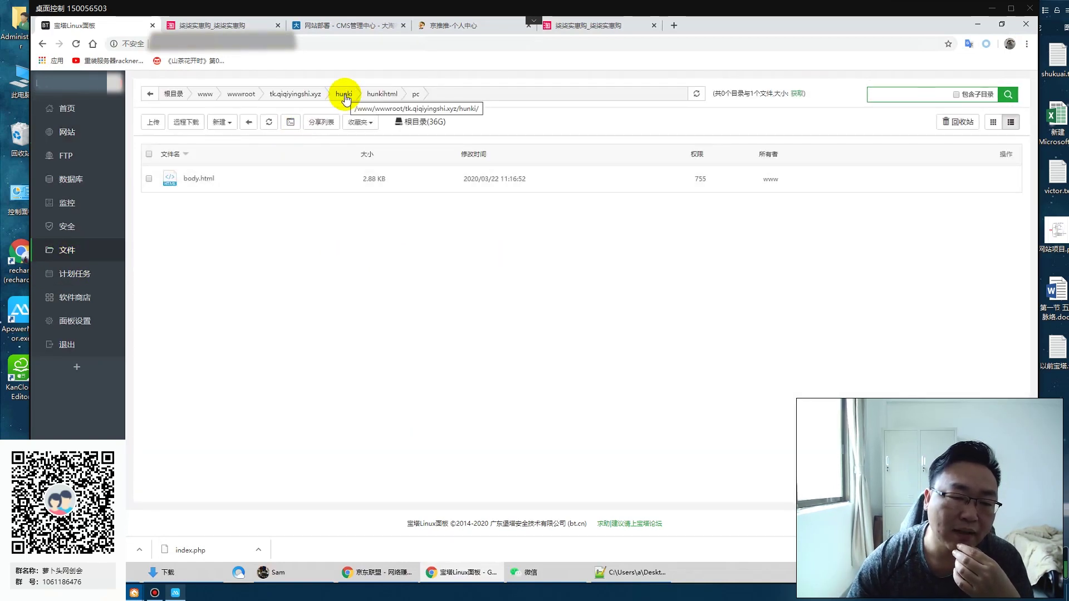
pyautogui.click(381, 95)
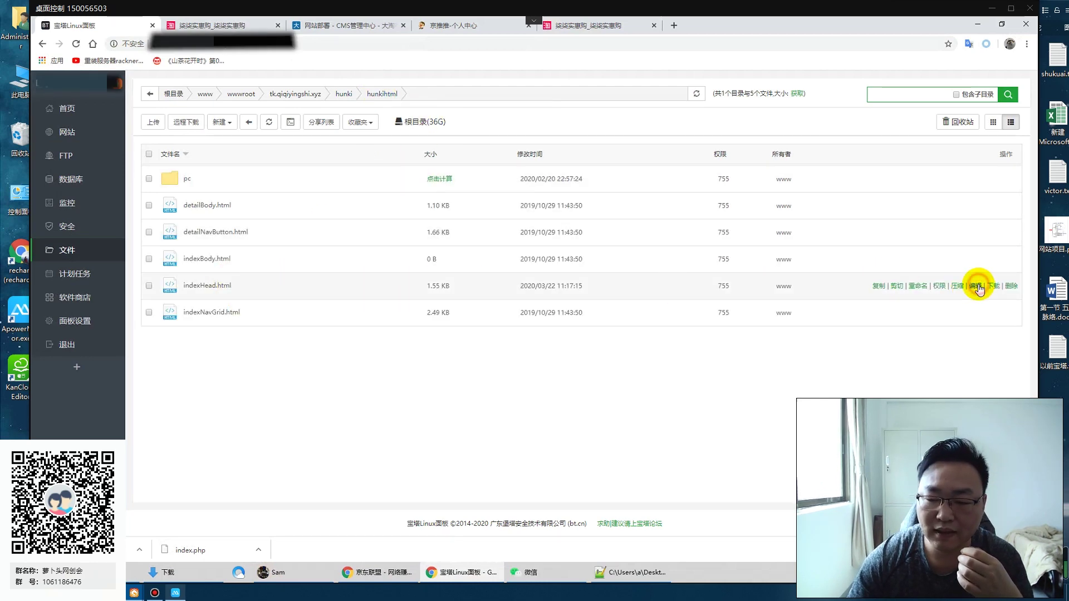
pyautogui.click(975, 286)
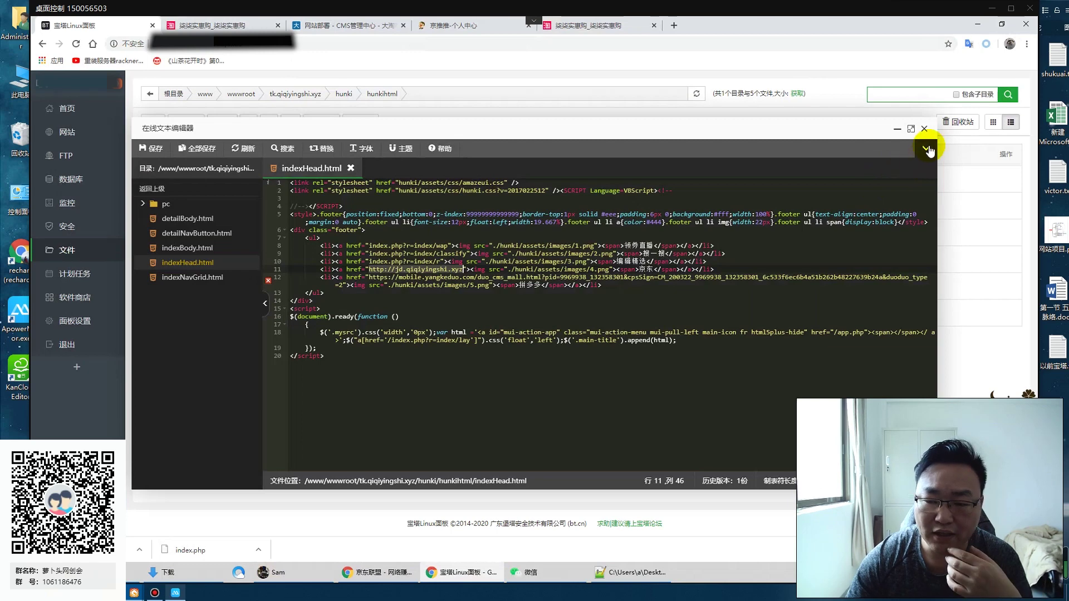
pyautogui.click(924, 128)
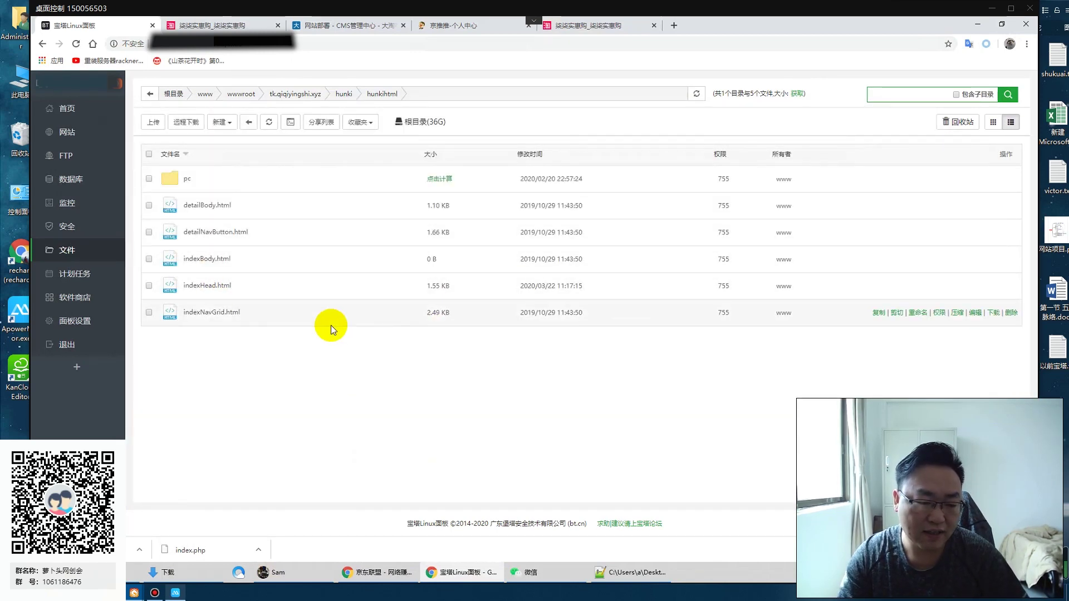
# Step: Return to the 柒柒实惠购 shop and view its homepage at tk.qiqiyingshi.xyz
pyautogui.click(155, 593)
pyautogui.click(155, 593)
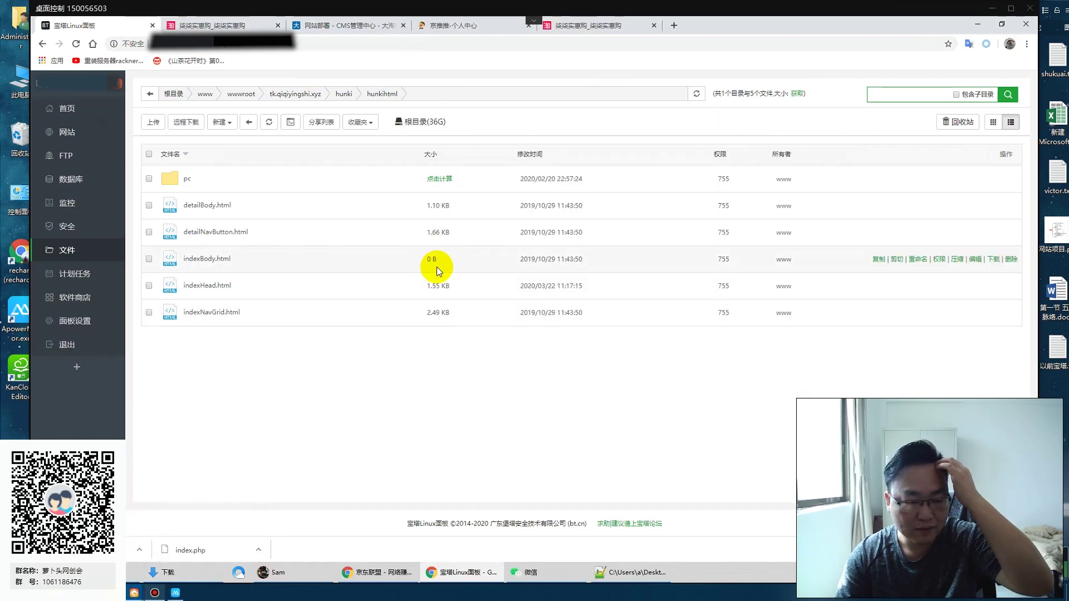
pyautogui.click(236, 29)
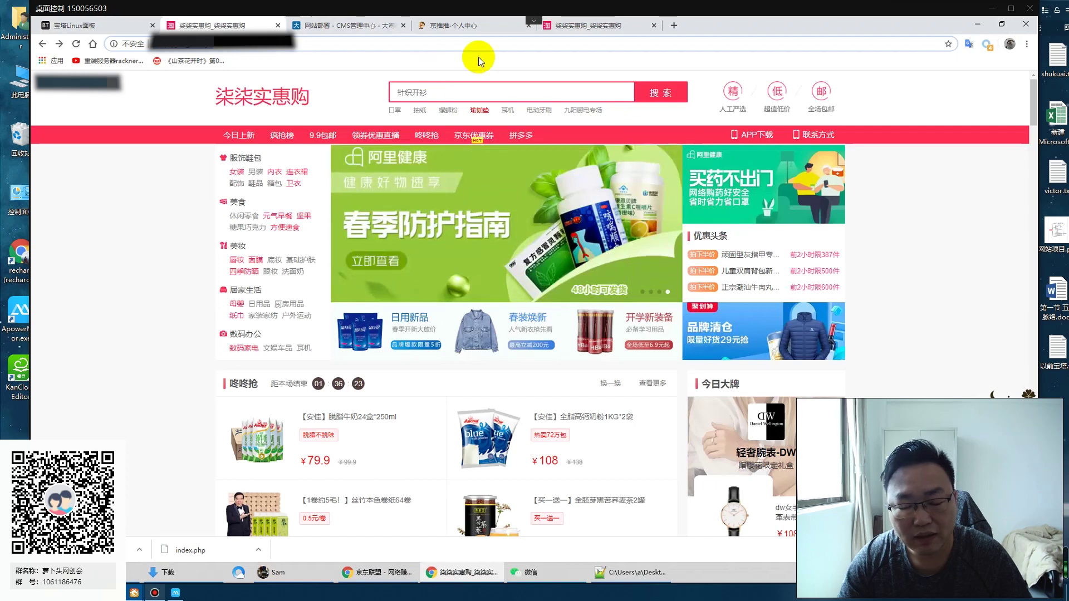
pyautogui.click(600, 28)
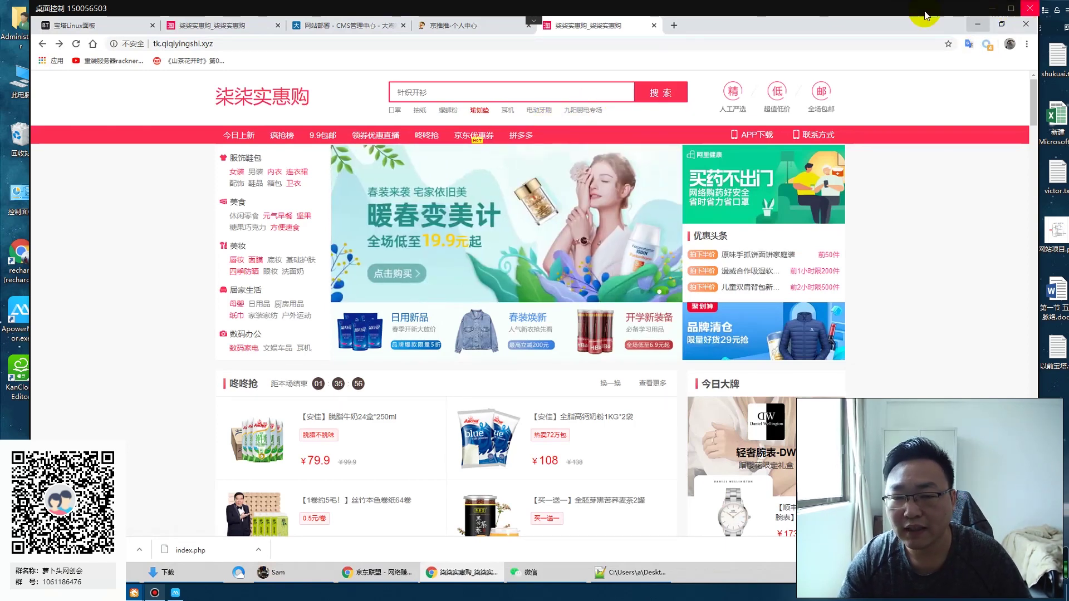
# Step: Close the remote desktop control session and minimize the chat conversation window
pyautogui.click(1030, 9)
pyautogui.moveTo(527, 49); pyautogui.dragTo(639, 49)
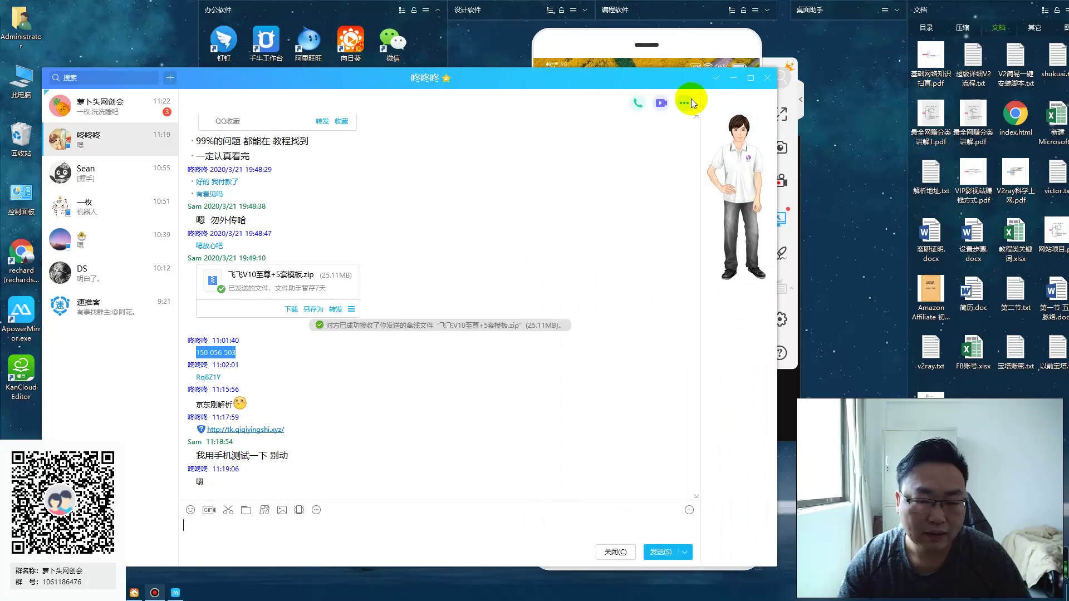
pyautogui.click(736, 80)
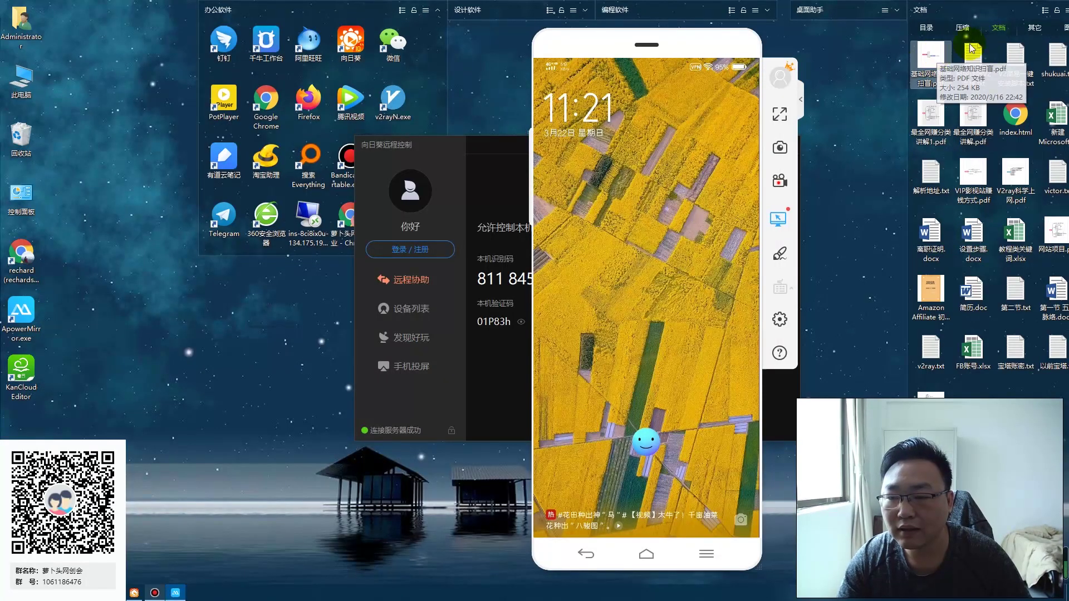
# Step: Show the 其它 file category on the desktop and select 最全网络赚钱分析.xmind
pyautogui.click(1032, 29)
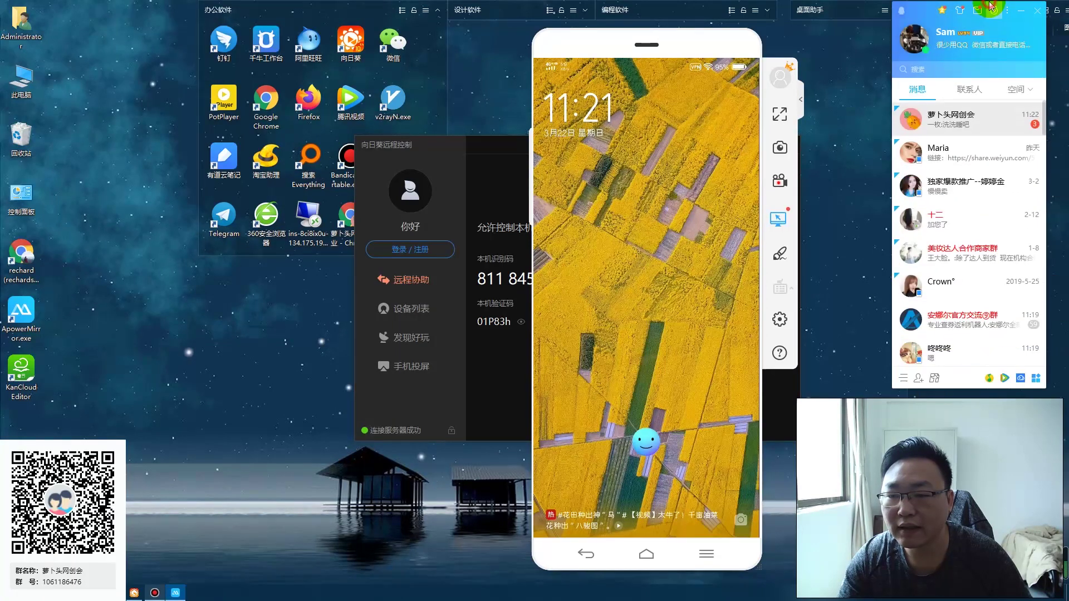
pyautogui.moveTo(979, 8); pyautogui.dragTo(958, 8)
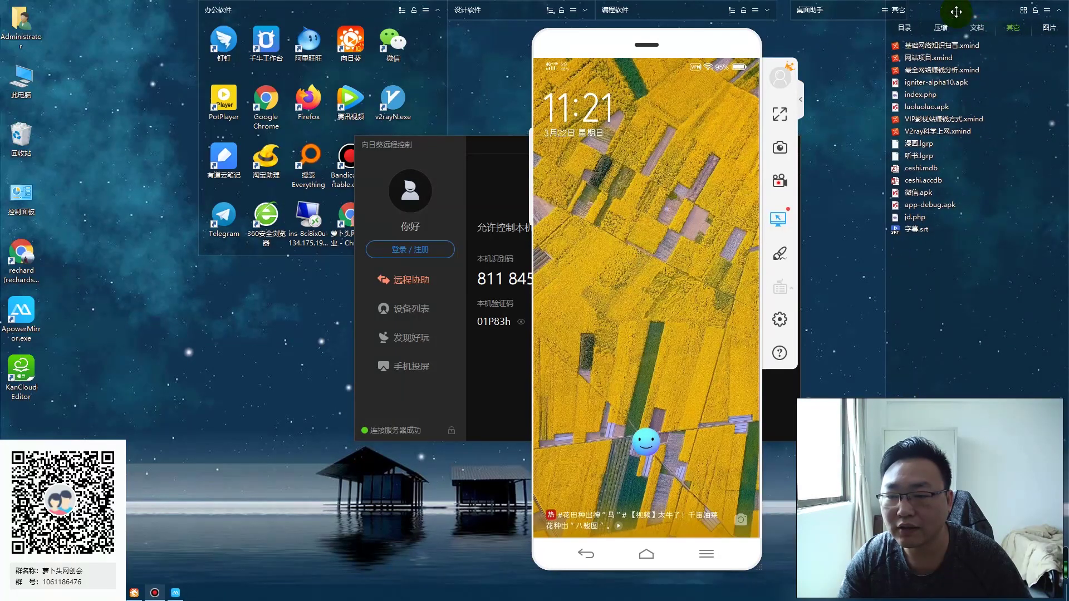
pyautogui.click(922, 74)
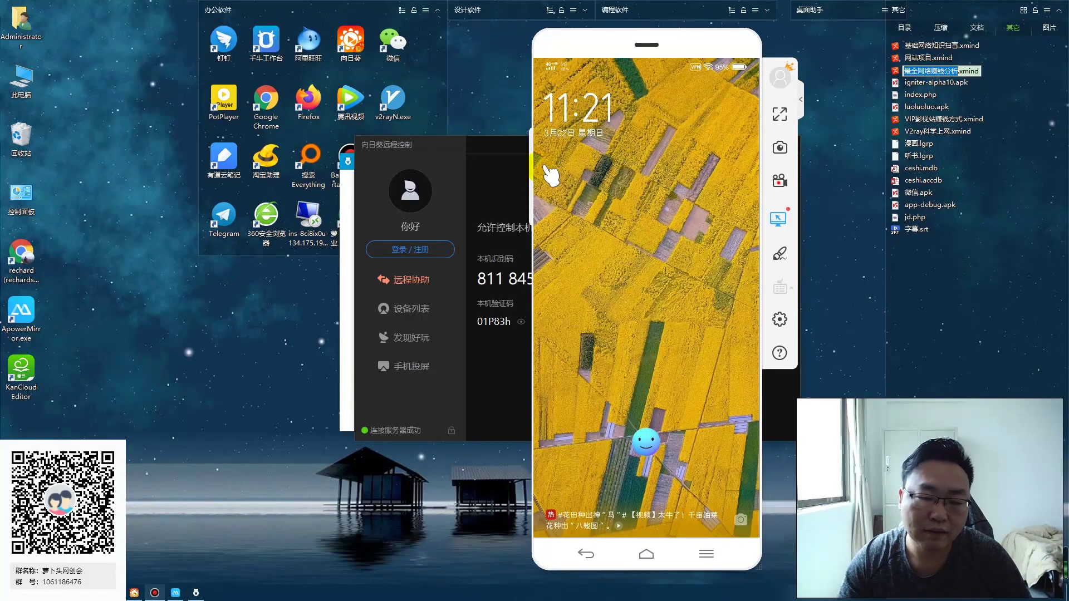
# Step: Close the 向日葵 remote control window and the 勋章墙 window
pyautogui.click(582, 166)
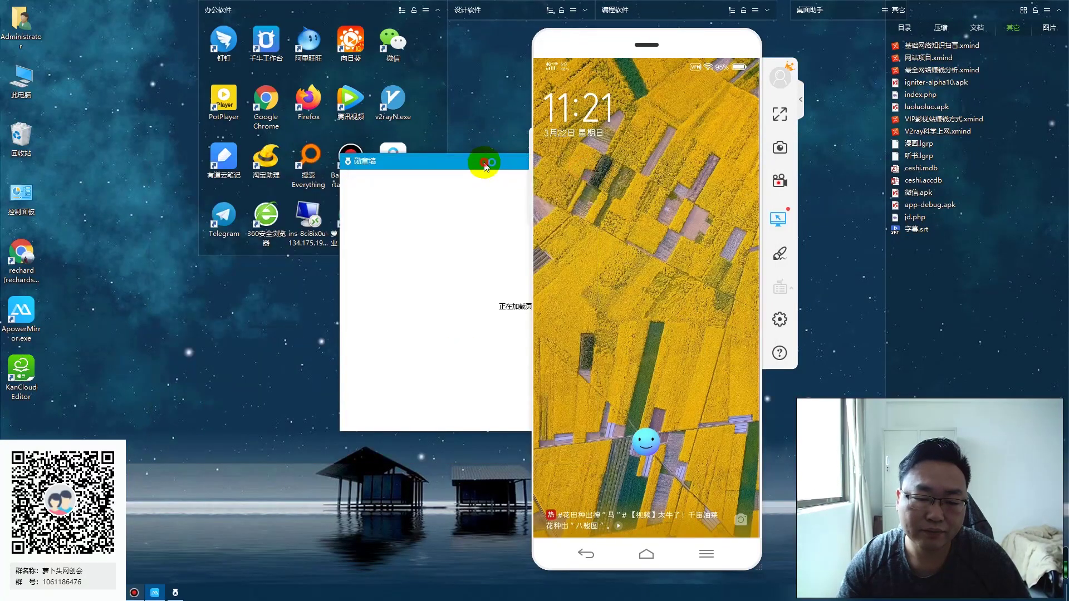
pyautogui.click(470, 165)
pyautogui.moveTo(469, 165); pyautogui.dragTo(204, 184)
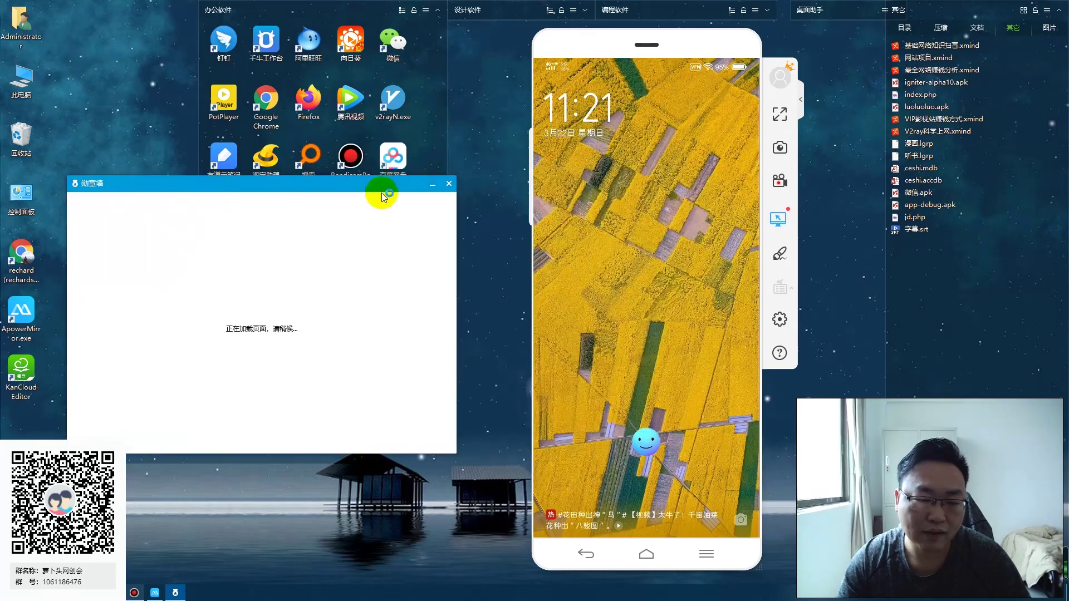
pyautogui.click(460, 180)
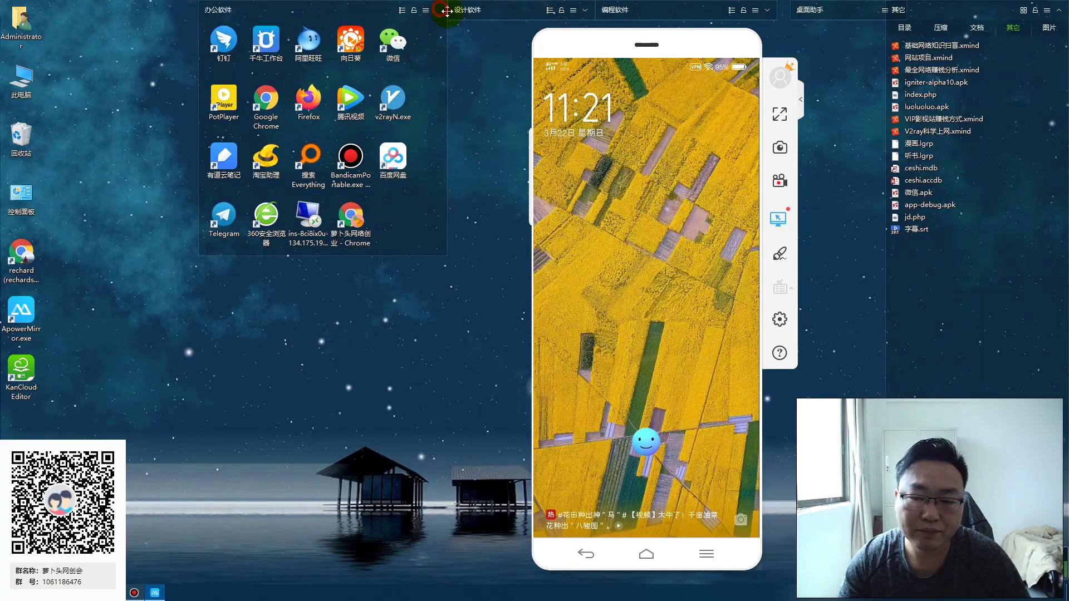
# Step: Close the 傲软投屏 phone mirroring window and dismiss the error dialog
pyautogui.moveTo(693, 50); pyautogui.dragTo(271, 44)
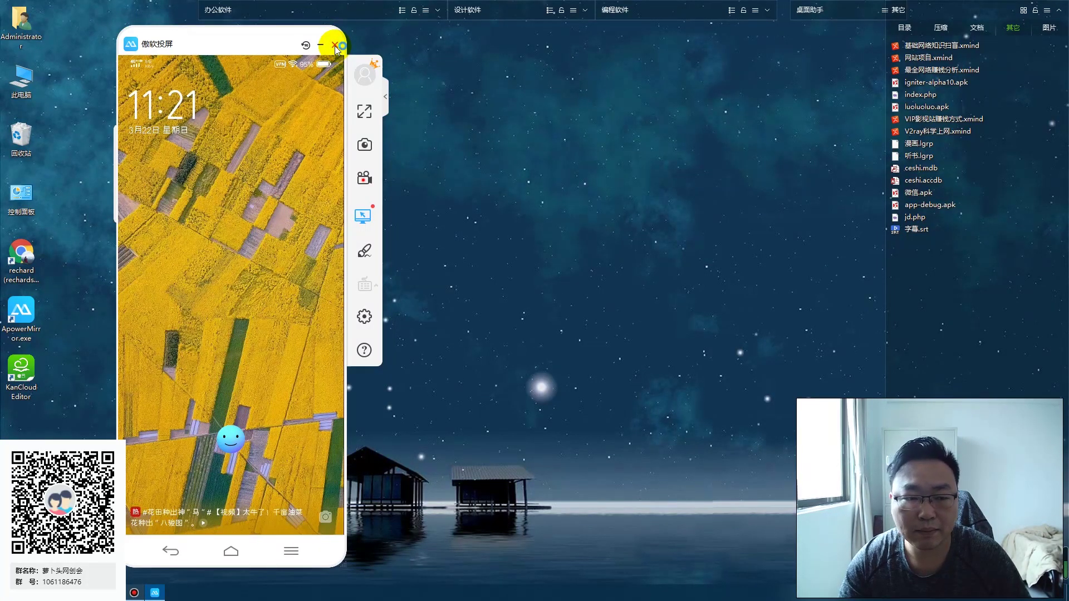
pyautogui.click(335, 46)
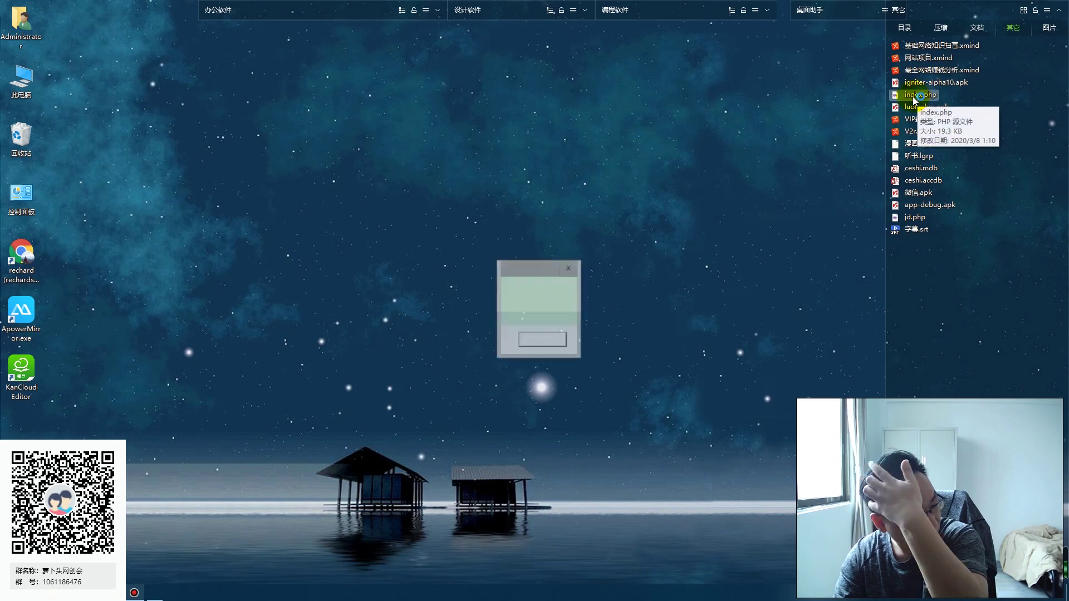
pyautogui.click(533, 344)
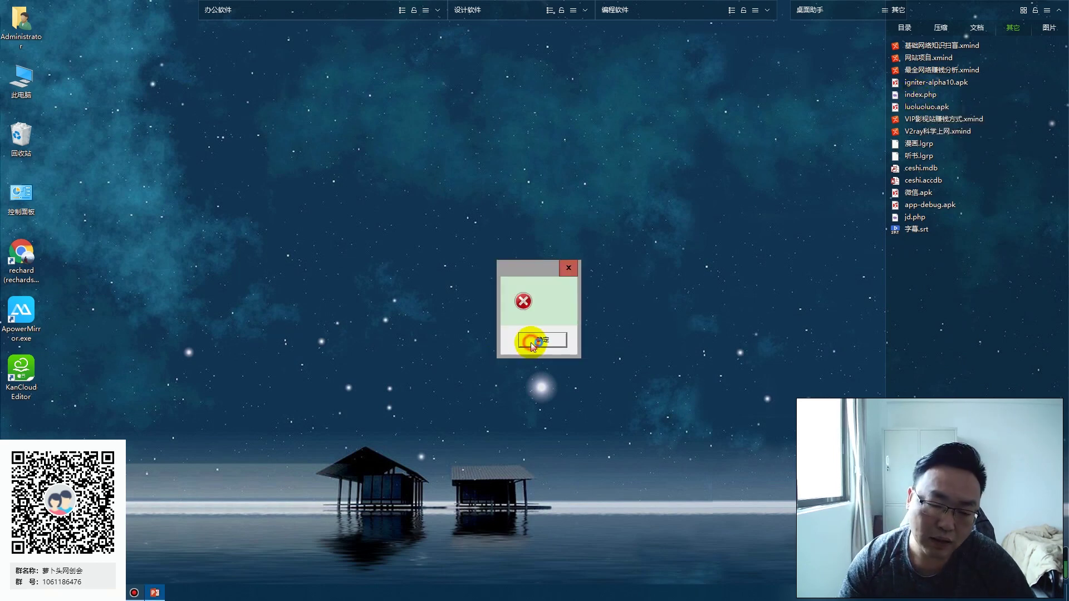